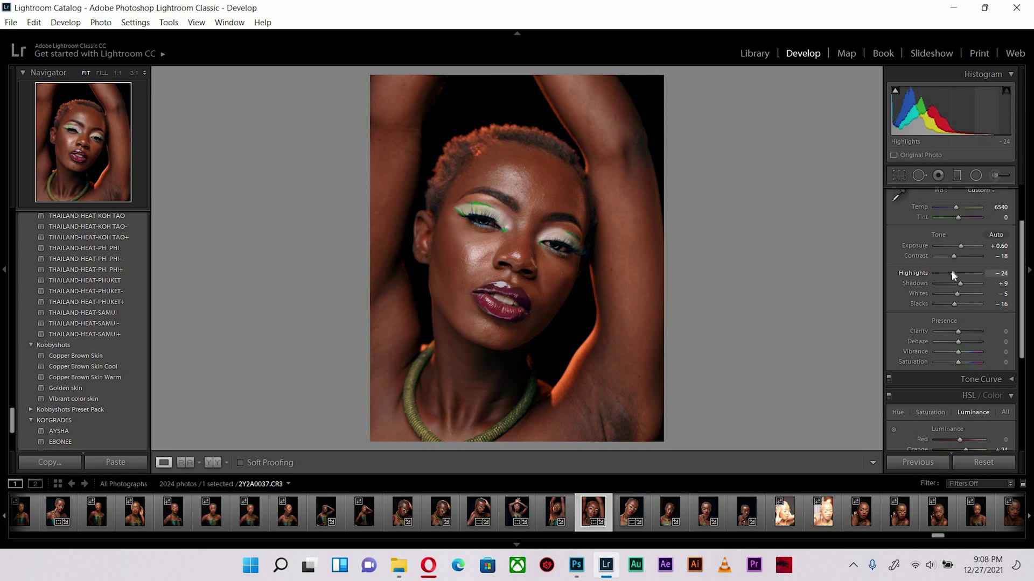
Step: Set the photo's Highlights to −12 and raise the Orange luminance to +40
left_click_drag(955, 275, 952, 274)
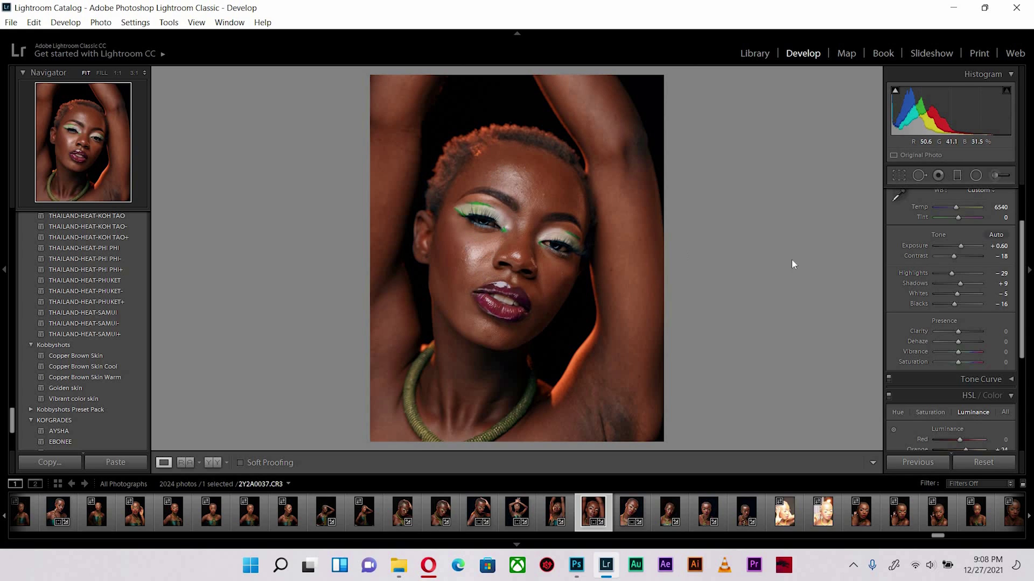
left_click_drag(949, 274, 955, 274)
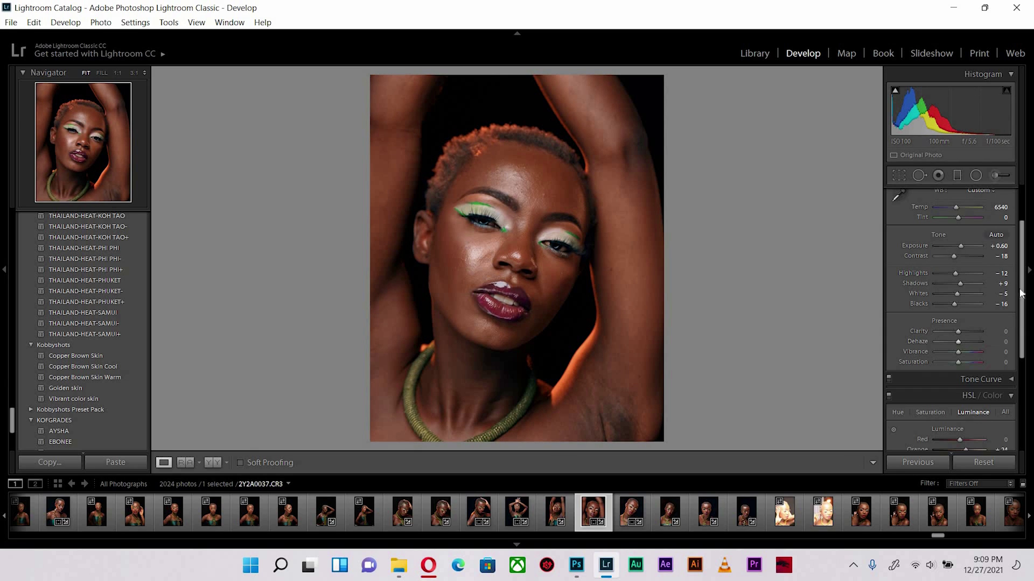
scroll(1005, 379, "up", 3)
scroll(1000, 398, "down", 10)
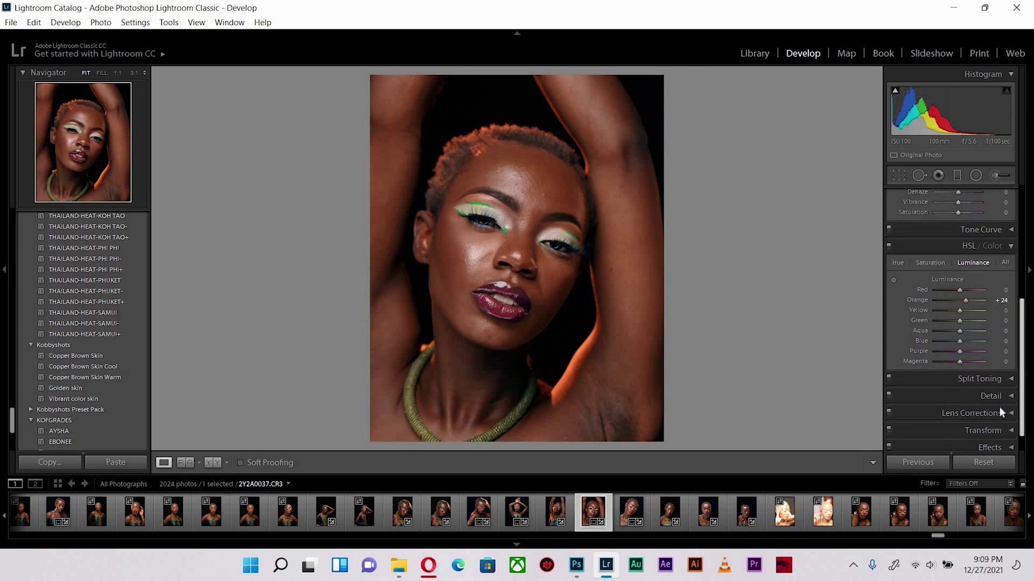
scroll(969, 287, "up", 1)
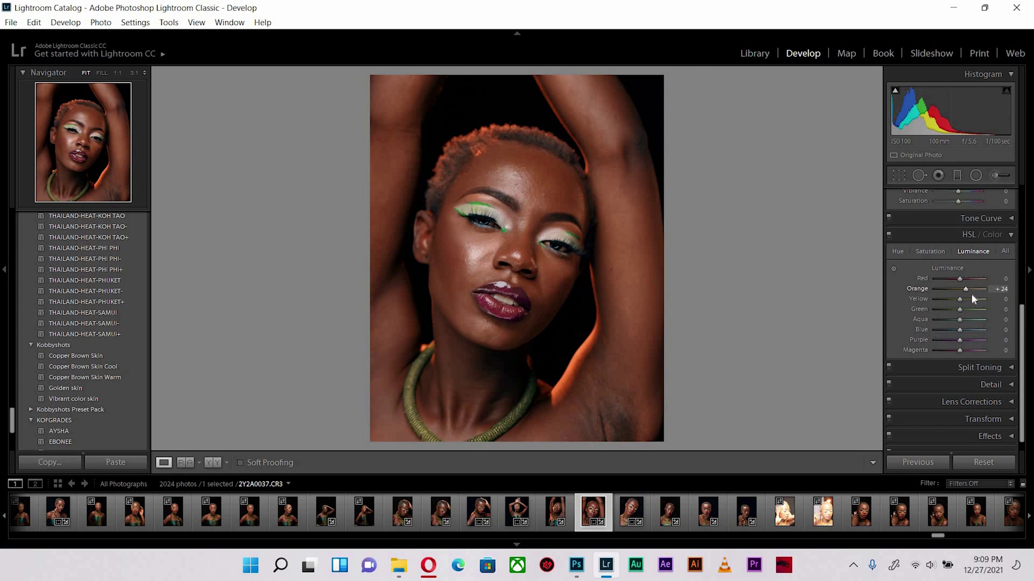
left_click_drag(971, 294, 967, 294)
scroll(968, 298, "up", 1)
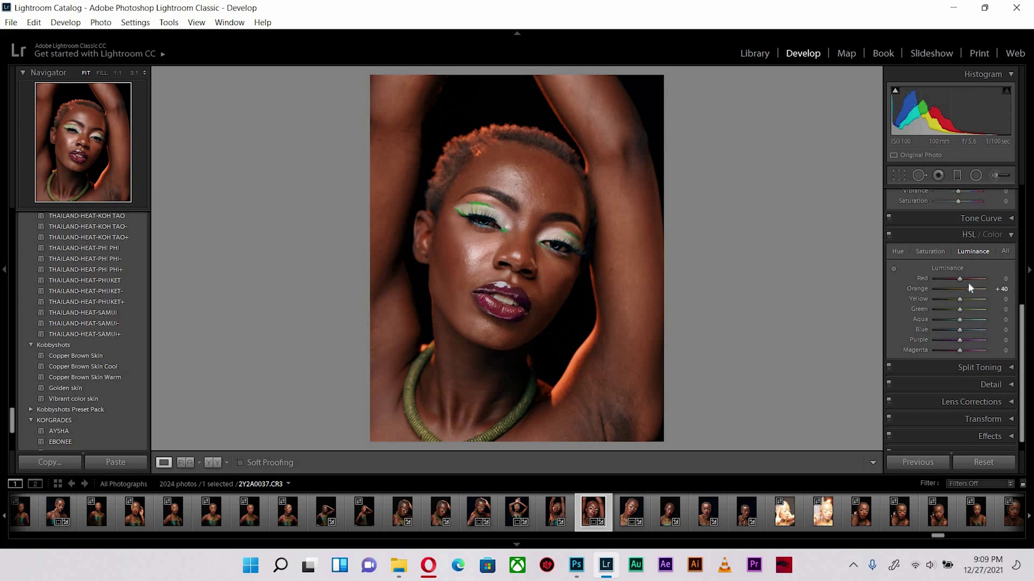
Step: Set the Red saturation to 0, checking the effect on the lips at close range
left_click(512, 312)
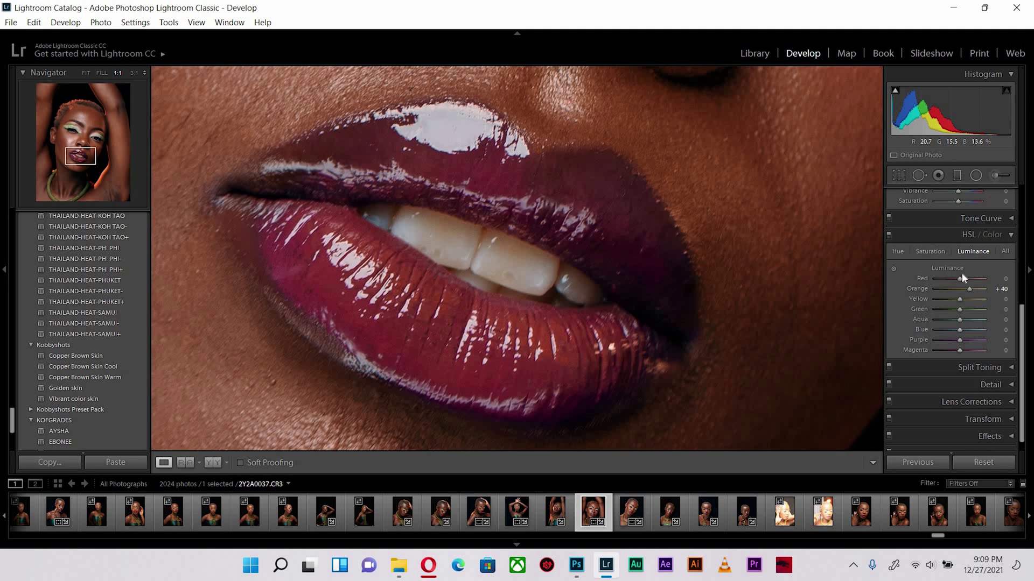
left_click(940, 252)
left_click_drag(961, 277, 965, 277)
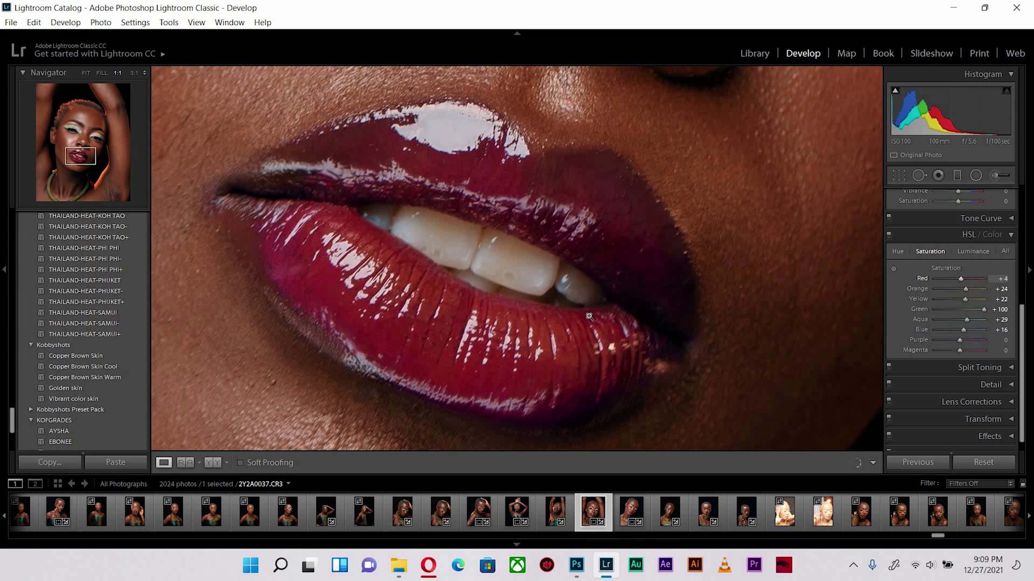
left_click(595, 358)
left_click(595, 358)
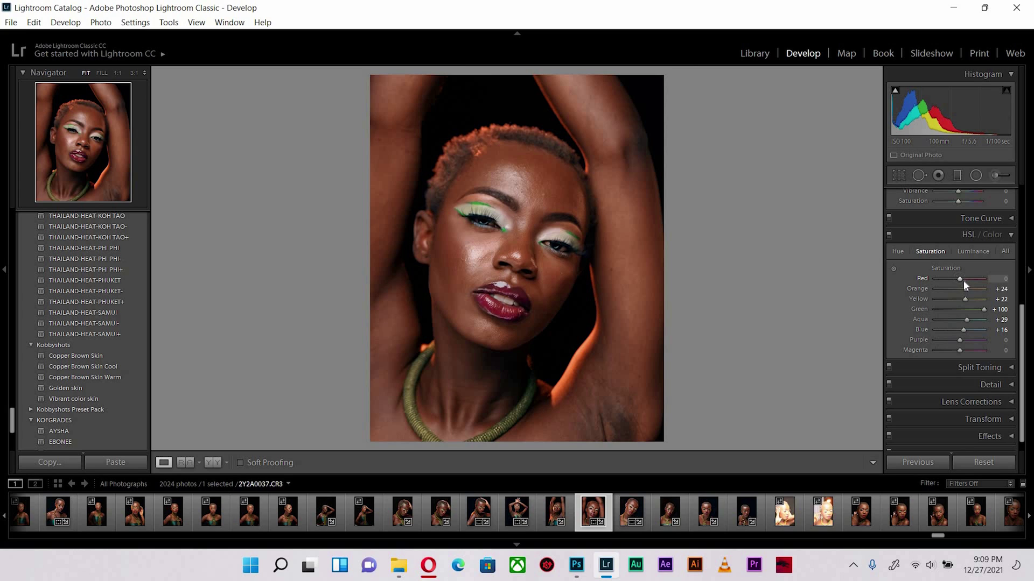
Step: Raise the Red luminance to +62 and the Green luminance to +80
left_click(973, 252)
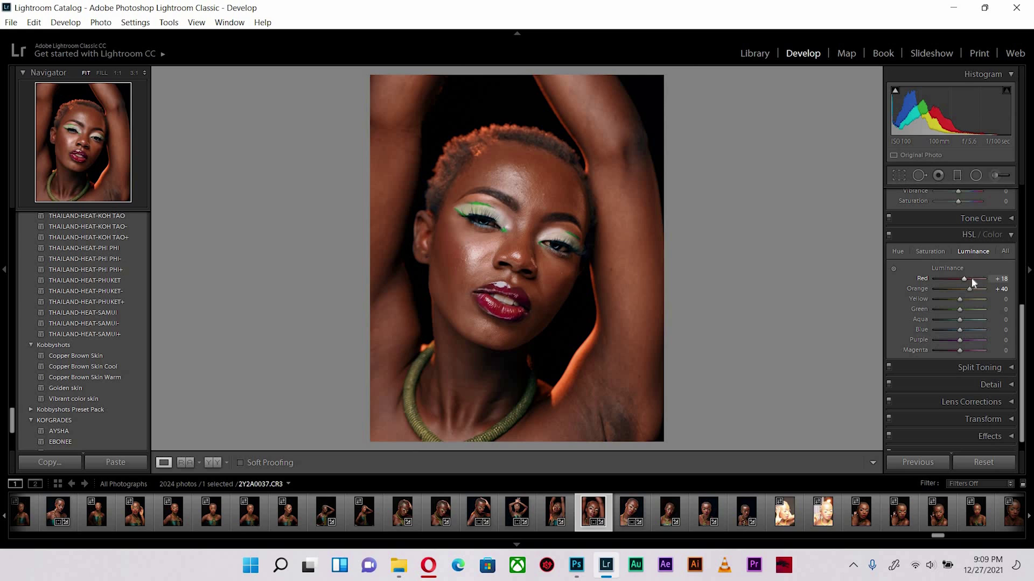
mouse_move(971, 277)
left_mouse_down()
mouse_move(984, 277)
mouse_move(975, 275)
left_mouse_up()
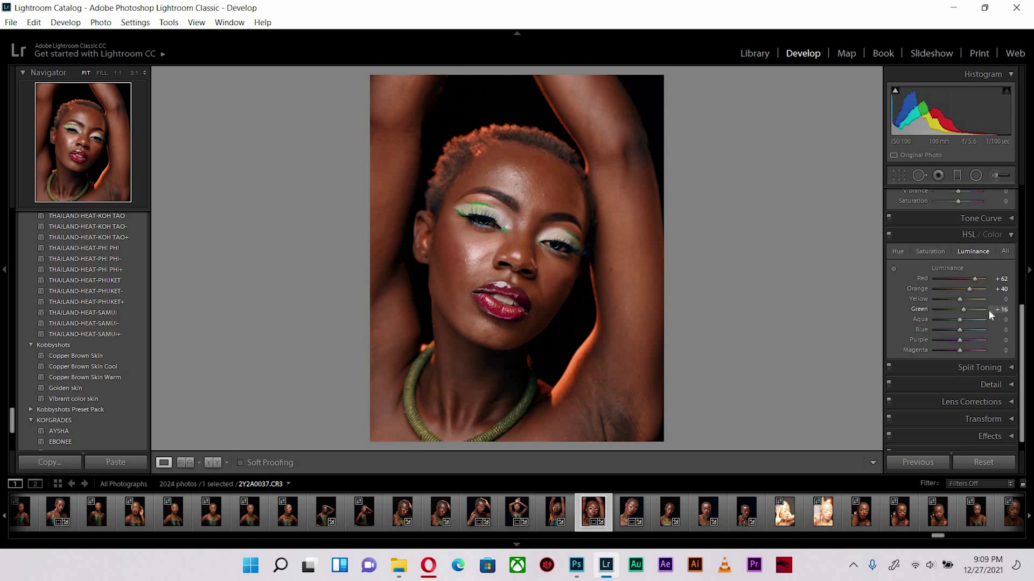
left_click_drag(989, 311, 981, 315)
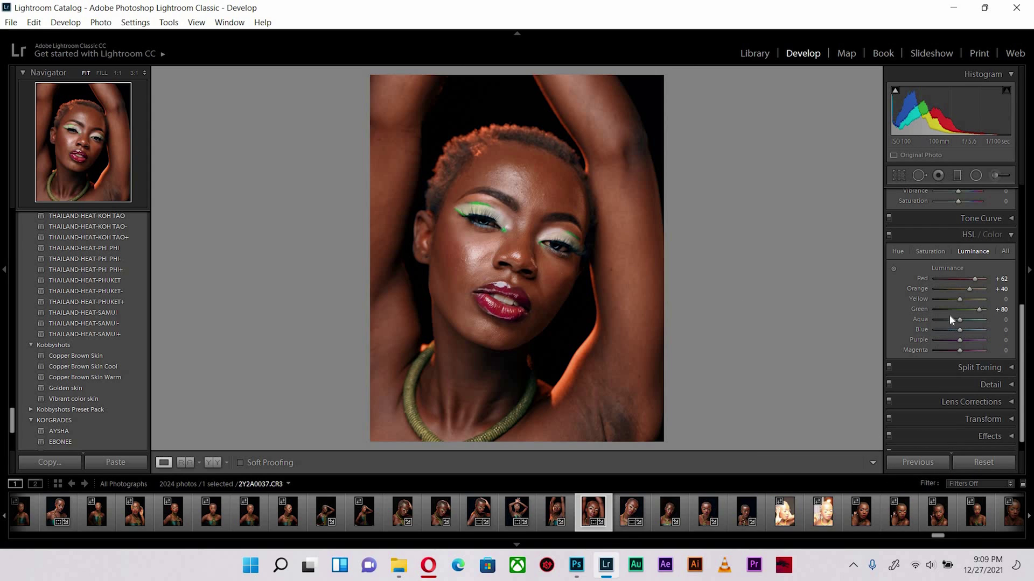
Step: Set the photo's Shadows to +5 in the tone adjustments
scroll(967, 271, "up", 3)
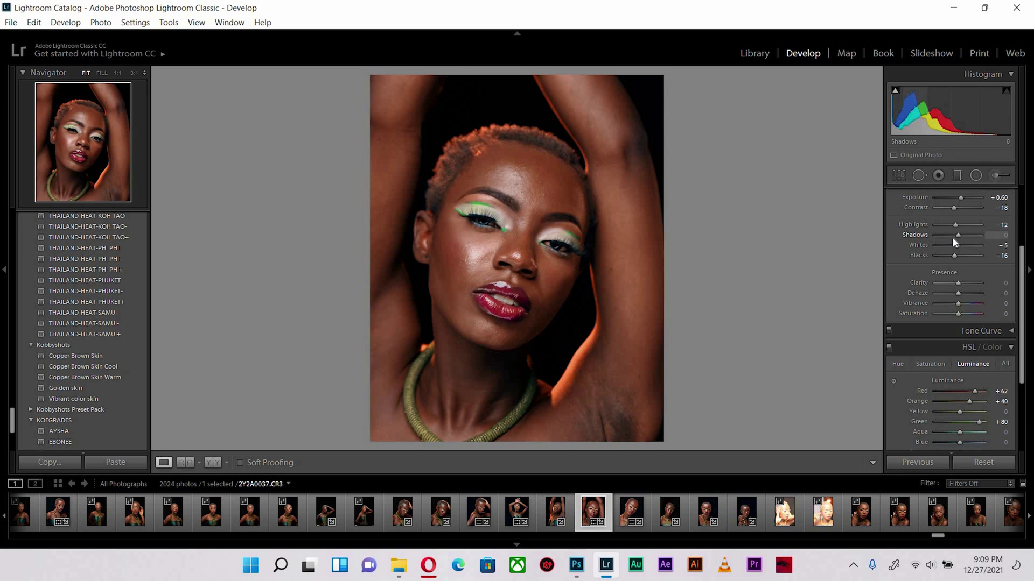
left_click_drag(952, 237, 958, 238)
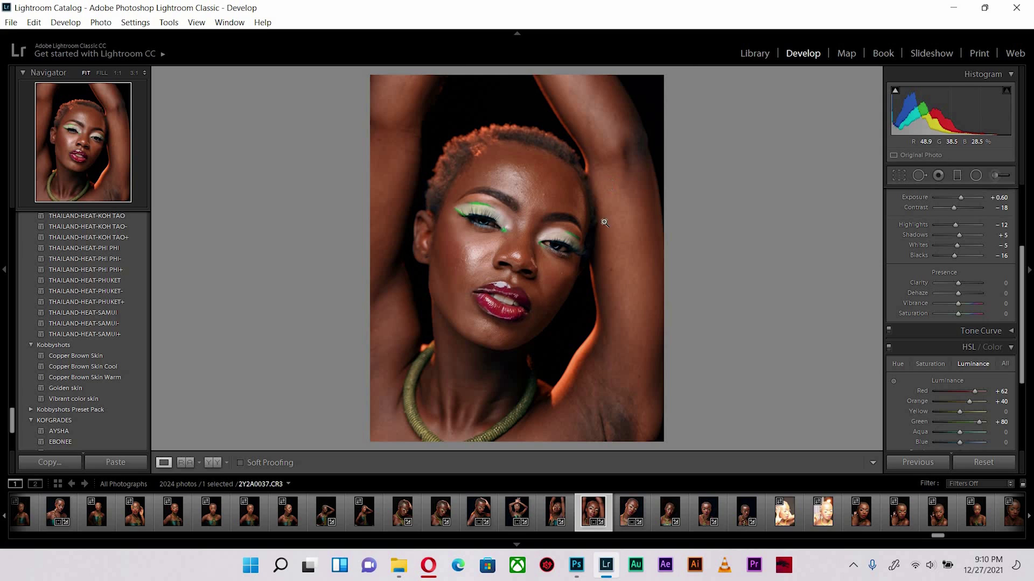
Step: Send the adjusted portrait to Adobe Photoshop CC 2019 for editing
right_click(560, 240)
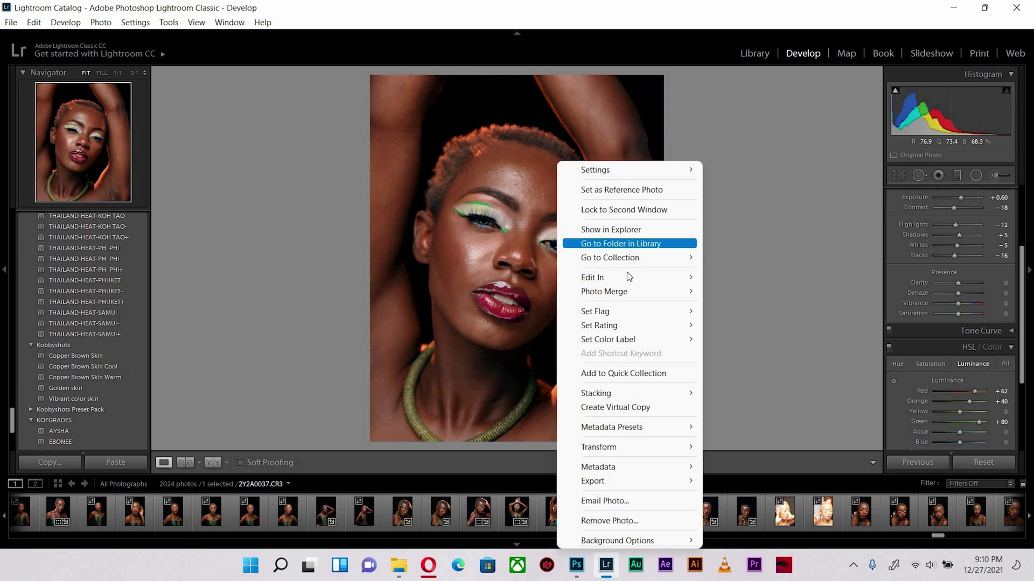
mouse_move(651, 277)
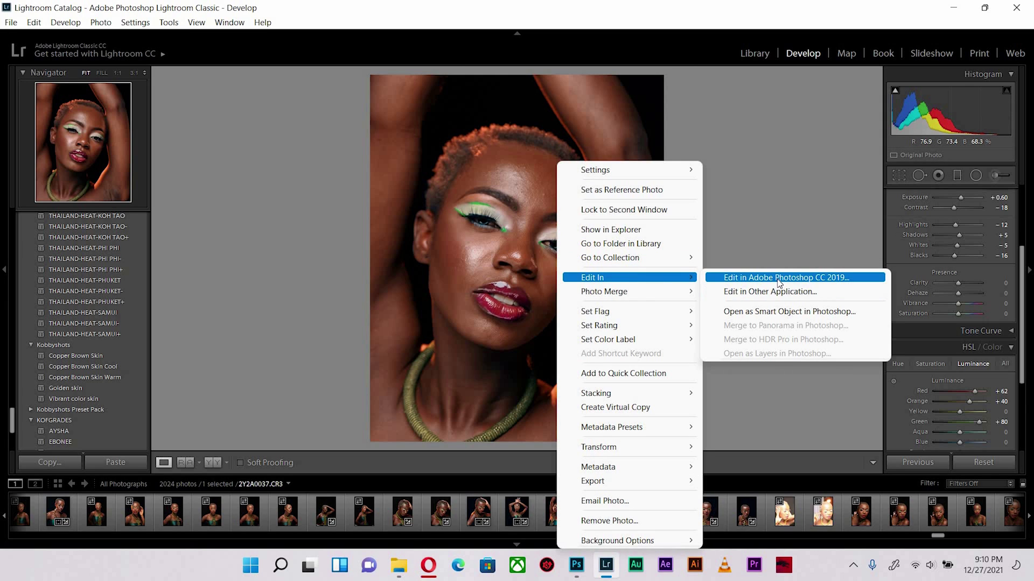
left_click(779, 279)
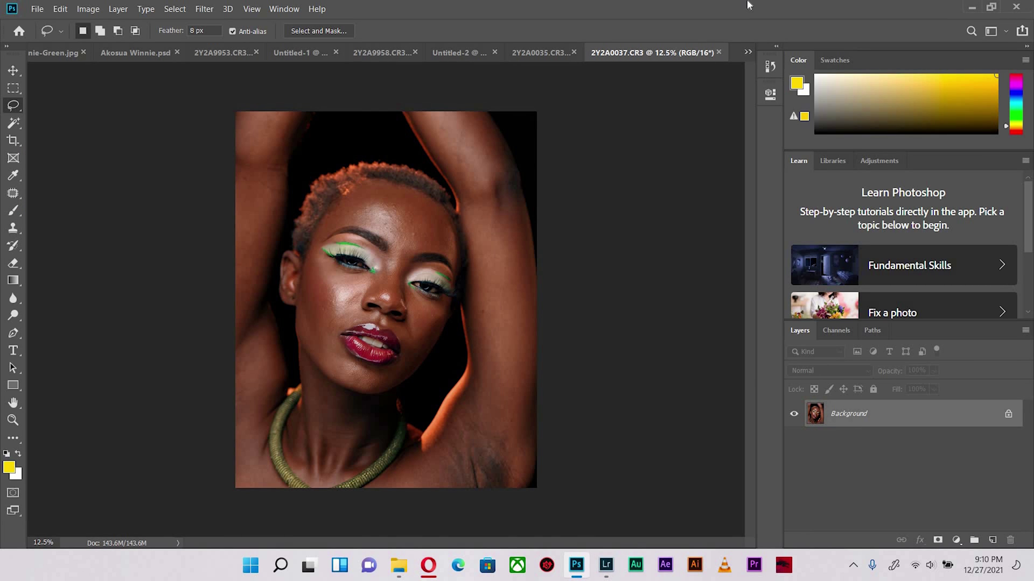
Step: Run the Simple Frequency Separation action from the FX-Ray Retouch set with a Gaussian Blur radius of 23 pixels
key("ctrl+plus")
key("ctrl+plus")
left_click_drag(385, 229, 452, 273)
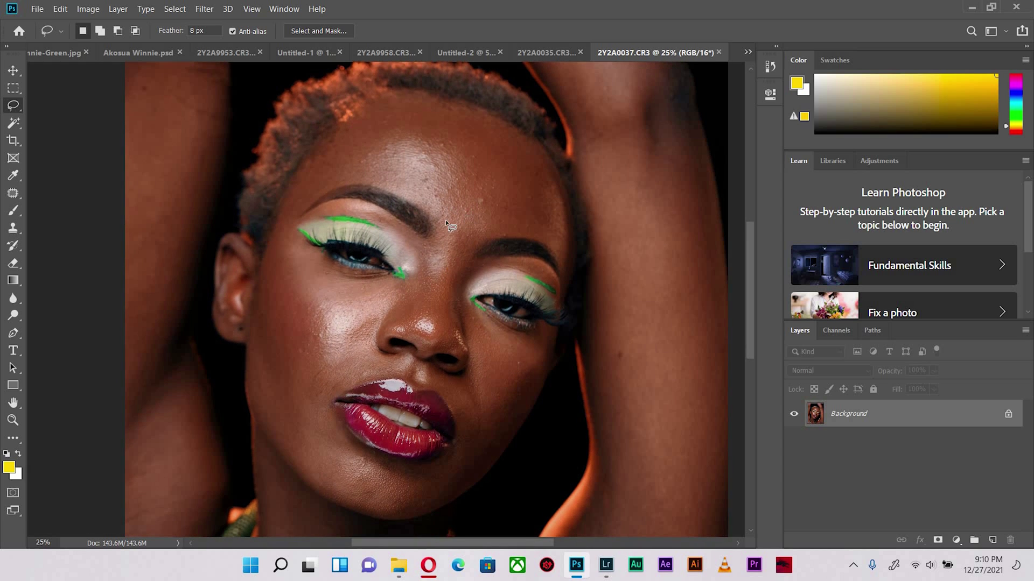
left_click(775, 48)
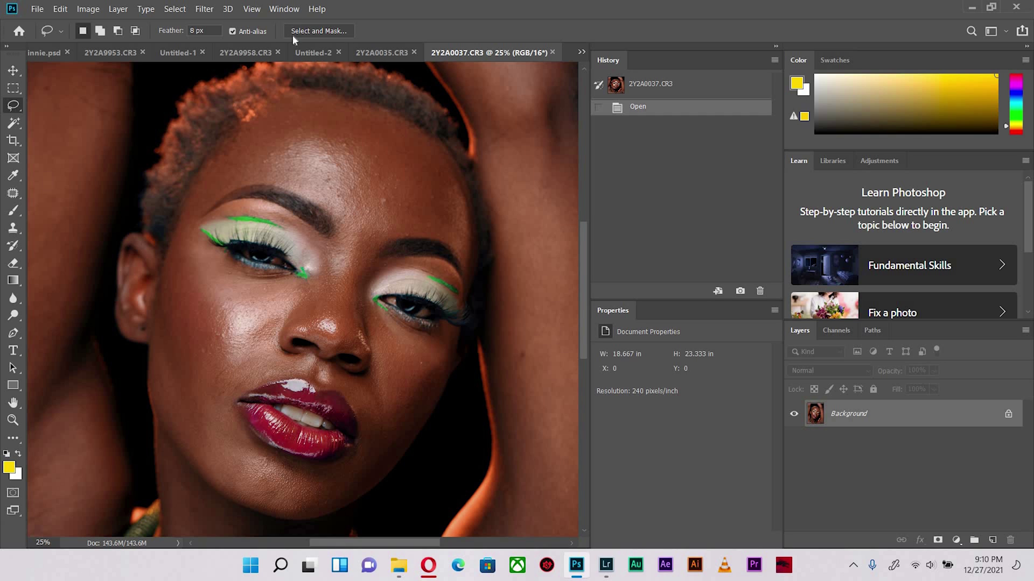
left_click(284, 9)
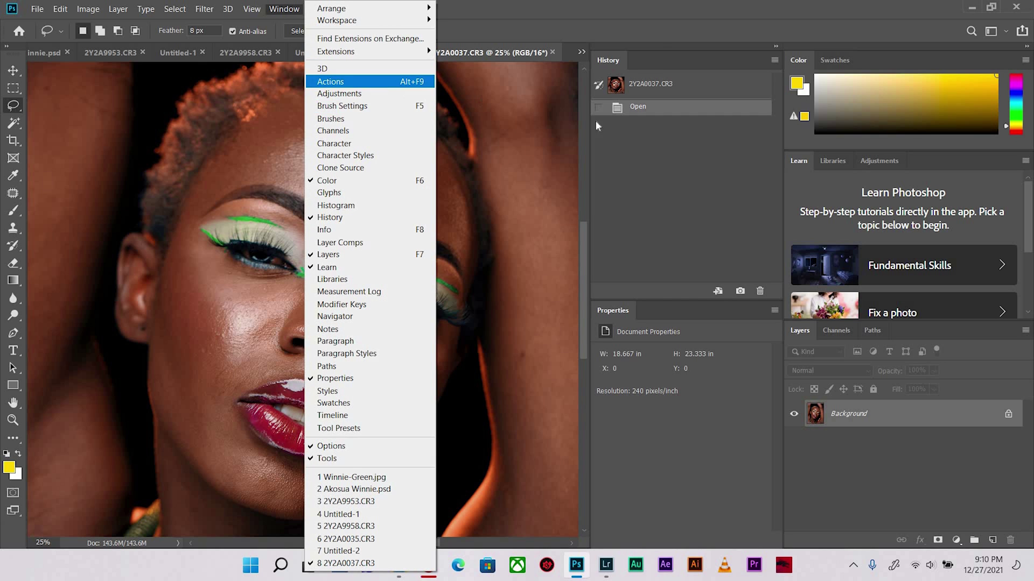
left_click(358, 84)
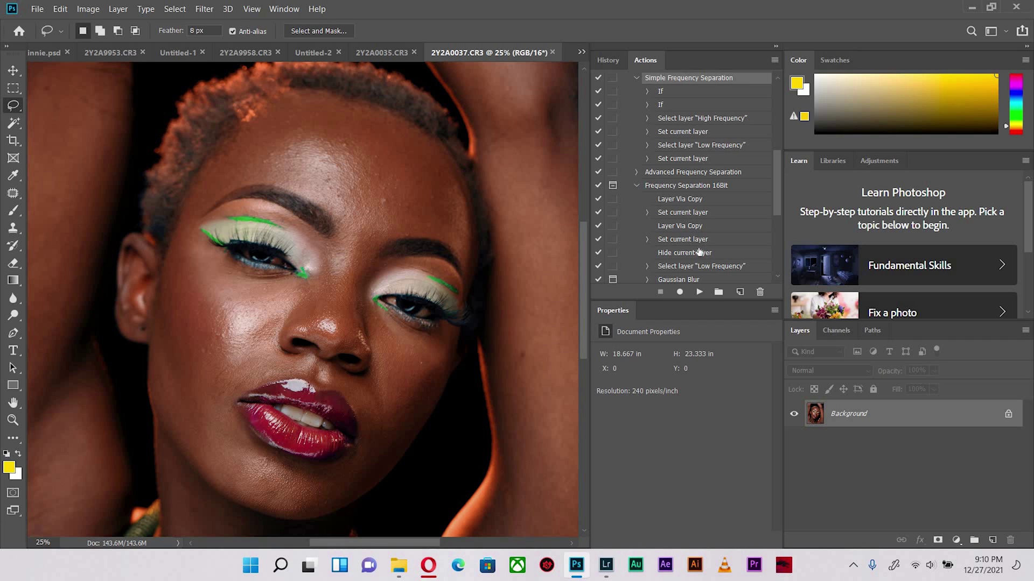
scroll(777, 161, "up", 3)
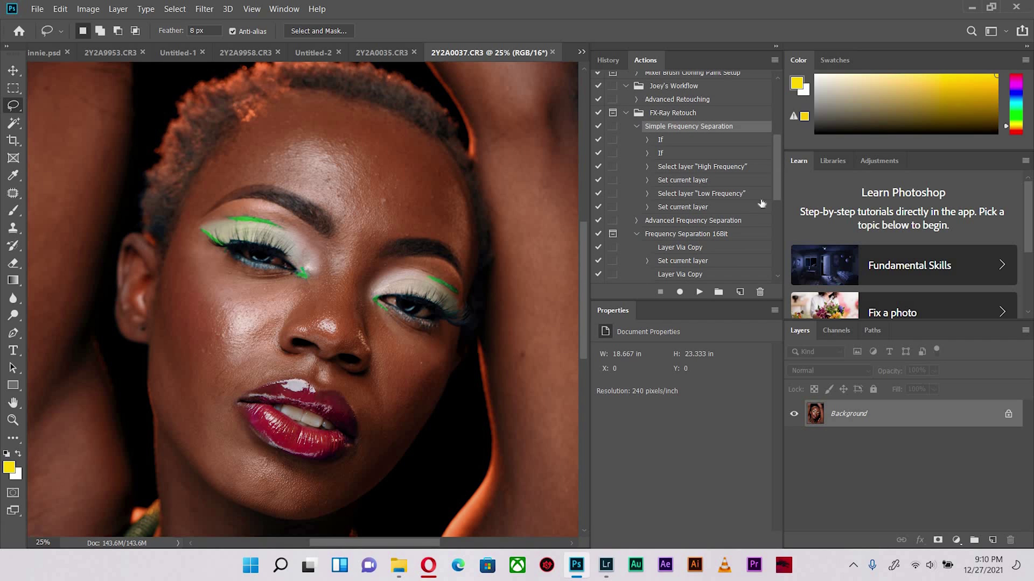
scroll(771, 187, "down", 2)
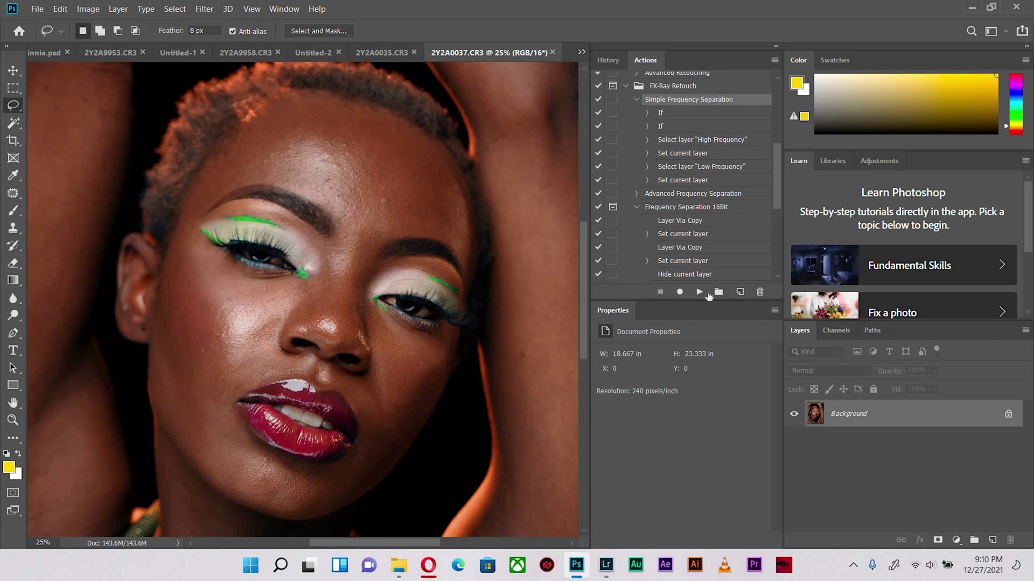
left_click(698, 292)
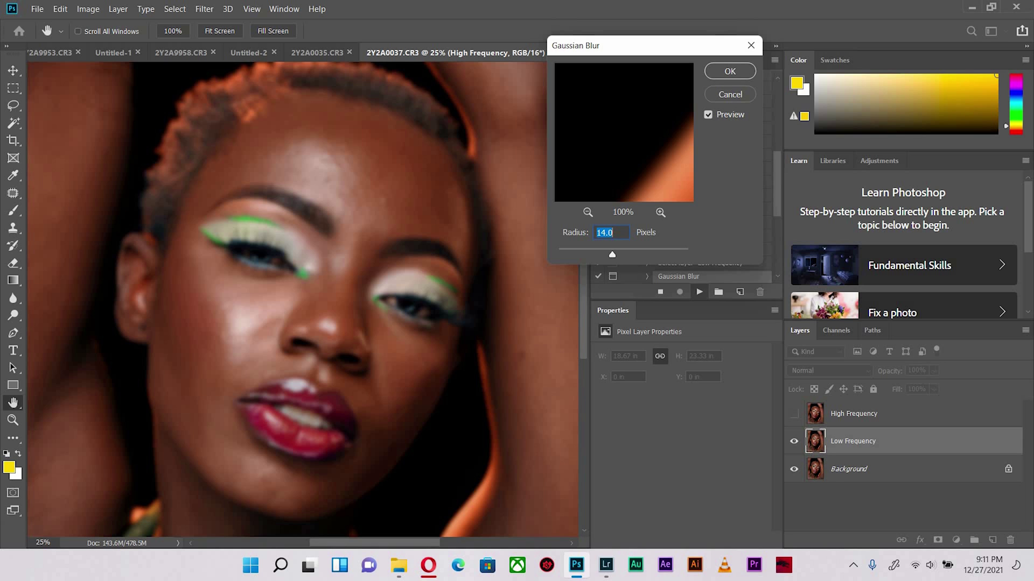
type("23")
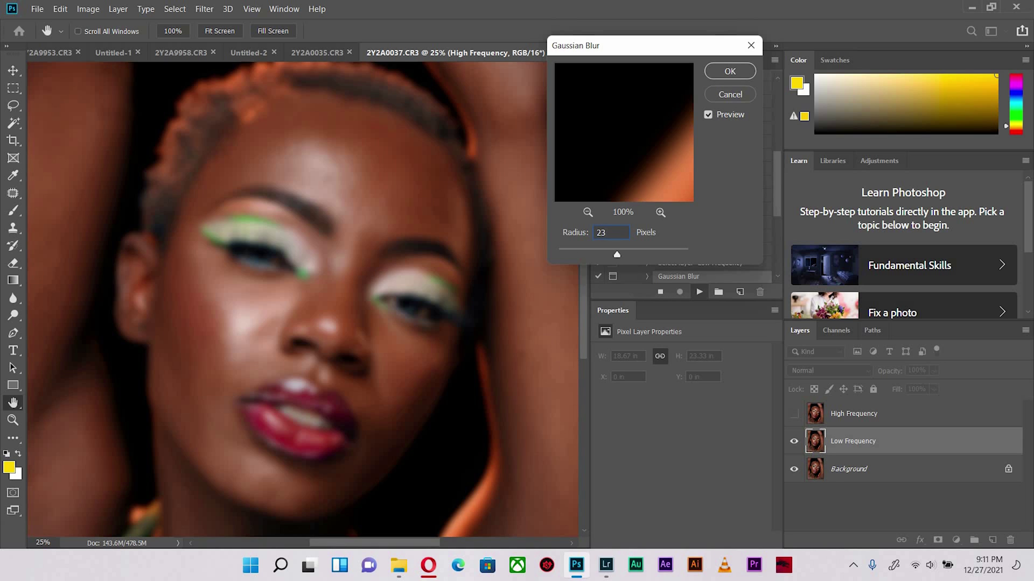
key("Return")
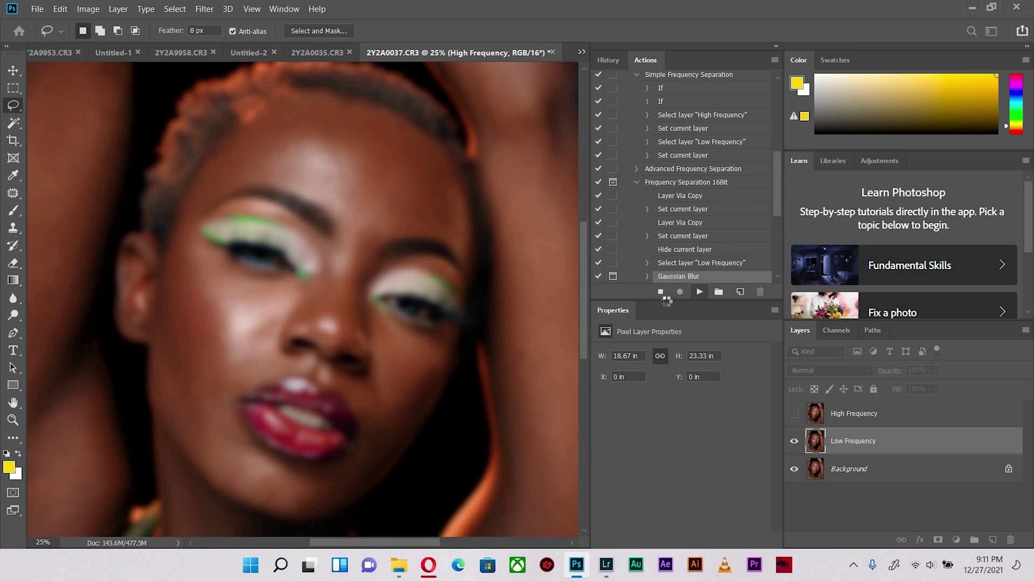
left_click(772, 47)
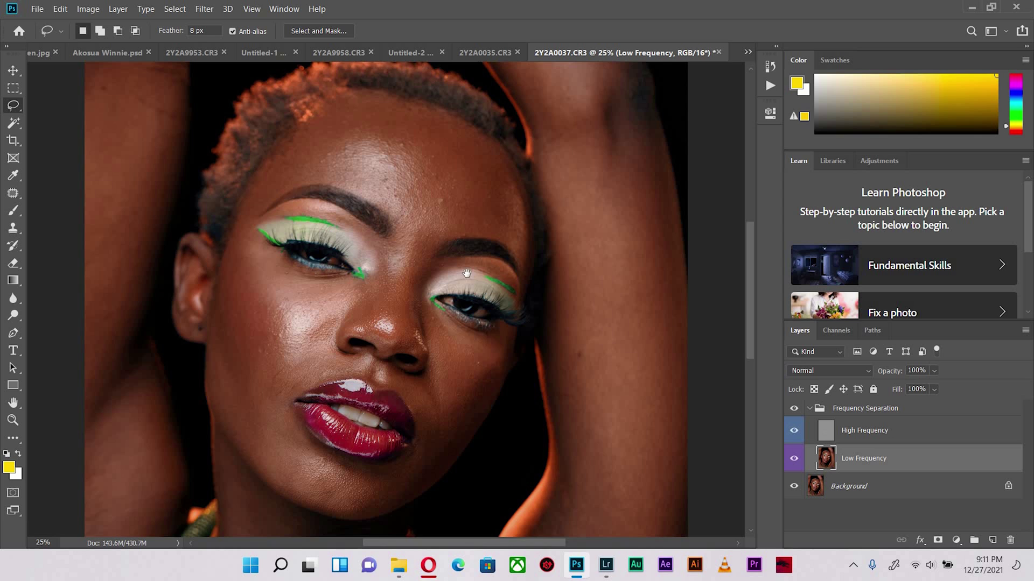
Step: Choose the Mixer Brush for the Low Frequency layer and reduce its size to 250 pixels
left_click_drag(467, 274, 498, 318)
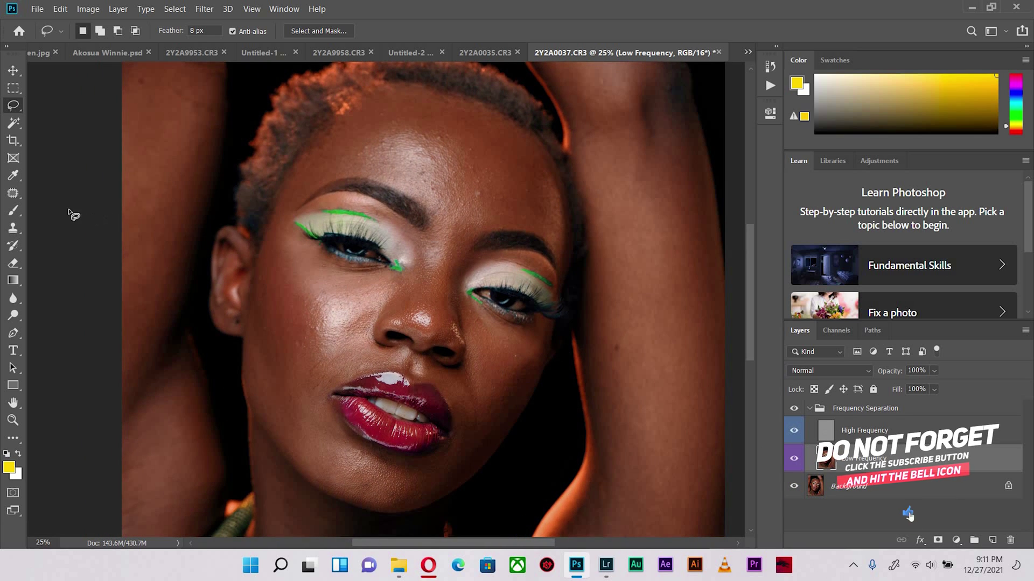
left_click(15, 211)
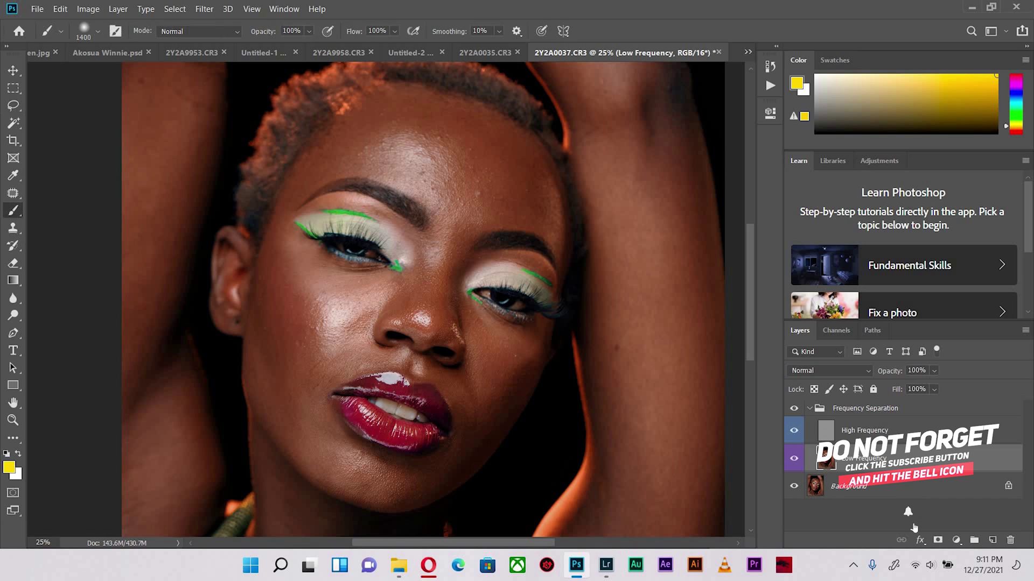
right_click(14, 211)
left_click(65, 263)
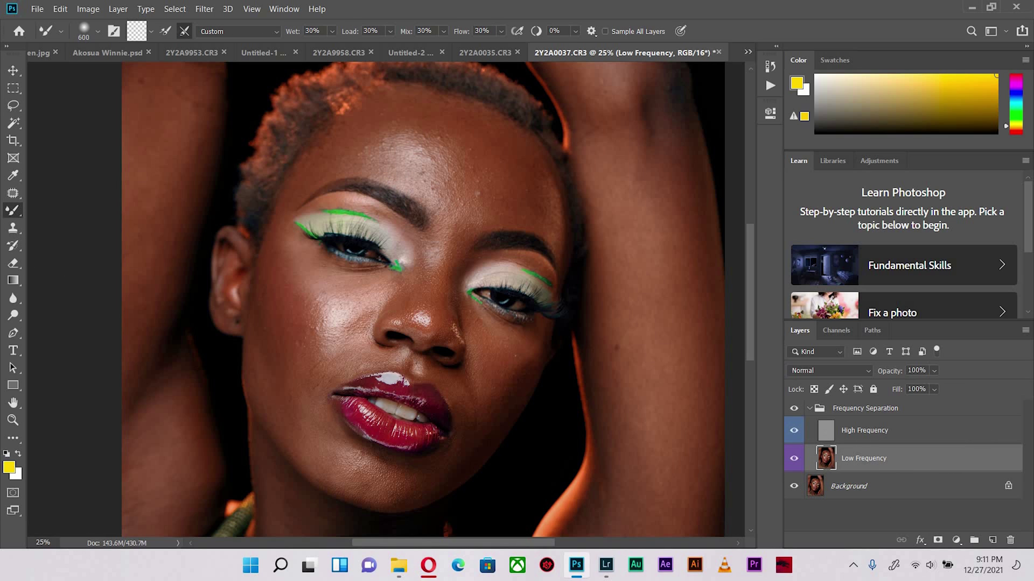
scroll(505, 289, "down", 1)
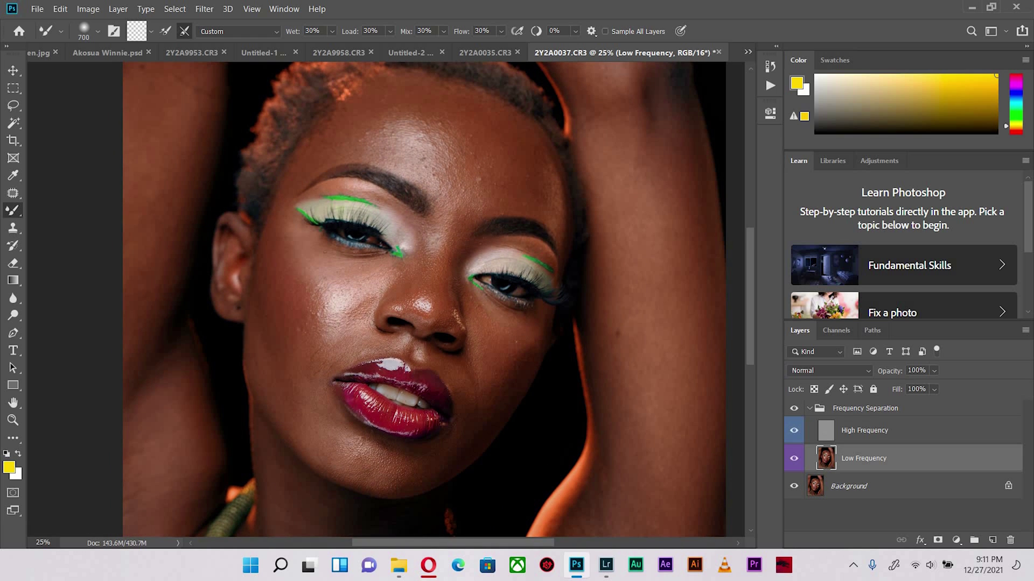
key("bracketleft")
key("bracketleft")
key("bracketleft")
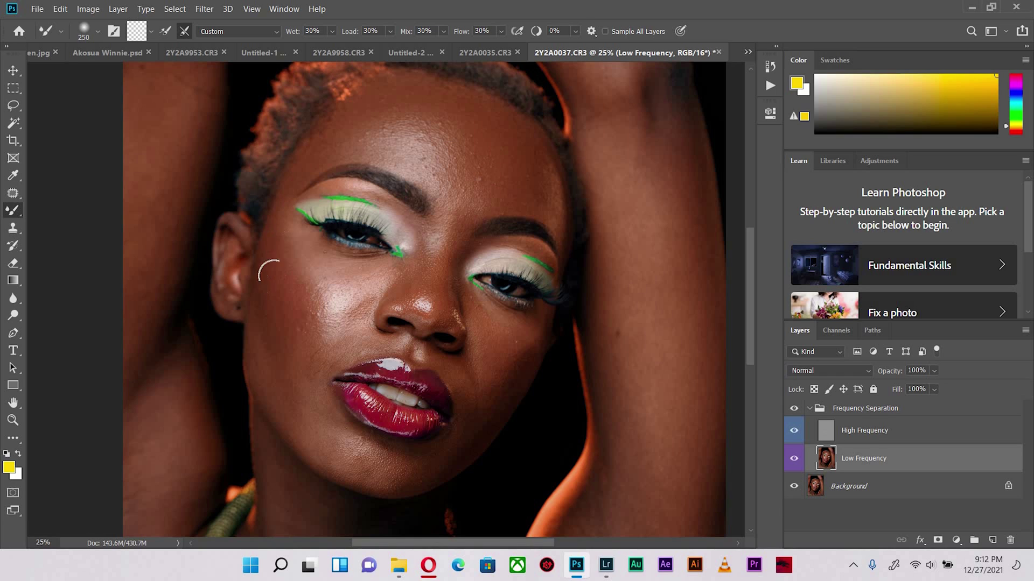
Step: Blend the uneven skin tones across the face on the Low Frequency layer, varying the Mixer Brush size around 200 to 250 pixels
key("bracketleft")
key("bracketleft")
key("bracketleft")
key("bracketright")
key("bracketleft")
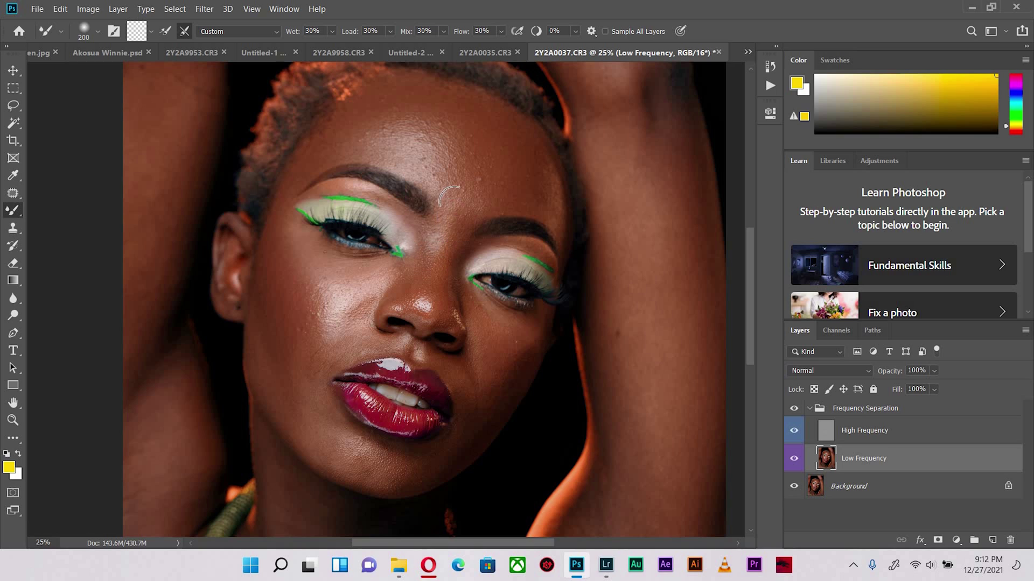
key("bracketright")
key("bracketleft")
key("bracketleft")
key("bracketright")
key("bracketleft")
key("bracketleft")
key("bracketright")
key("bracketright")
key("bracketright")
key("bracketleft")
key("bracketleft")
key("bracketright")
key("bracketright")
key("bracketleft")
key("bracketright")
key("bracketright")
Step: Blend the skin tones on the raised arm farther from the ear with the Mixer Brush, varying its size between 500 and 800 pixels
scroll(396, 416, "down", 5)
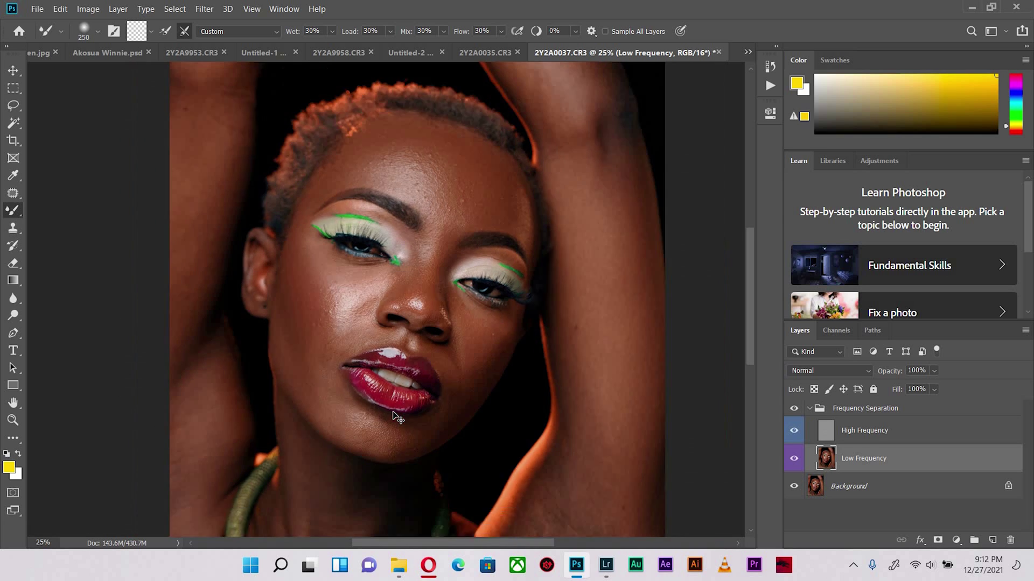
scroll(393, 412, "up", 1)
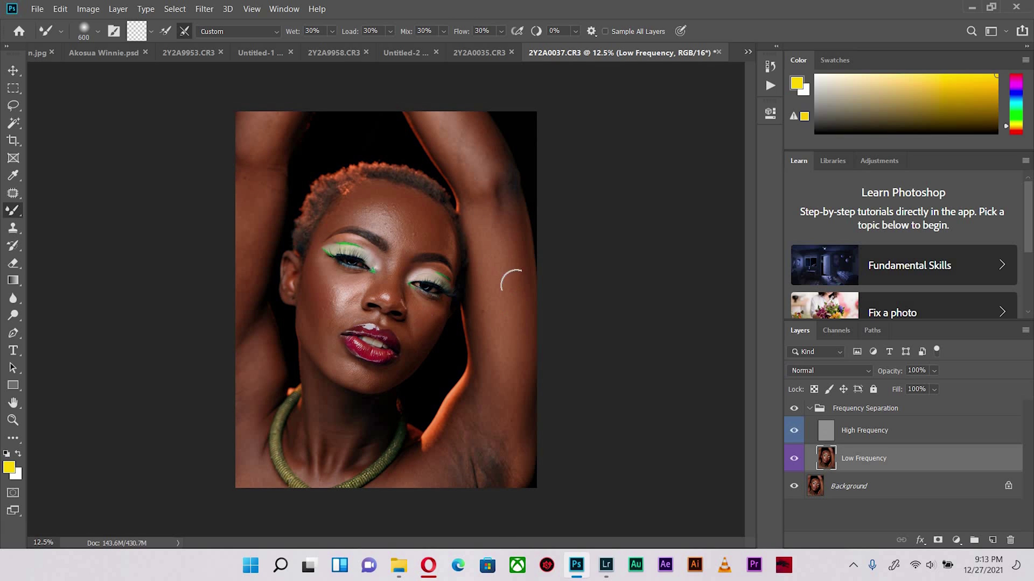
key("]")
key("]")
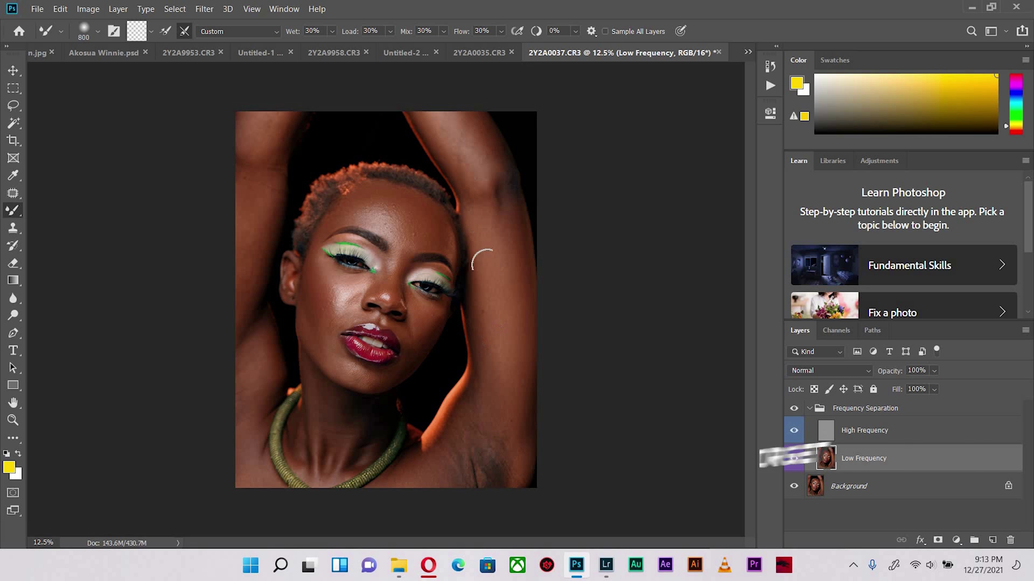
key("[")
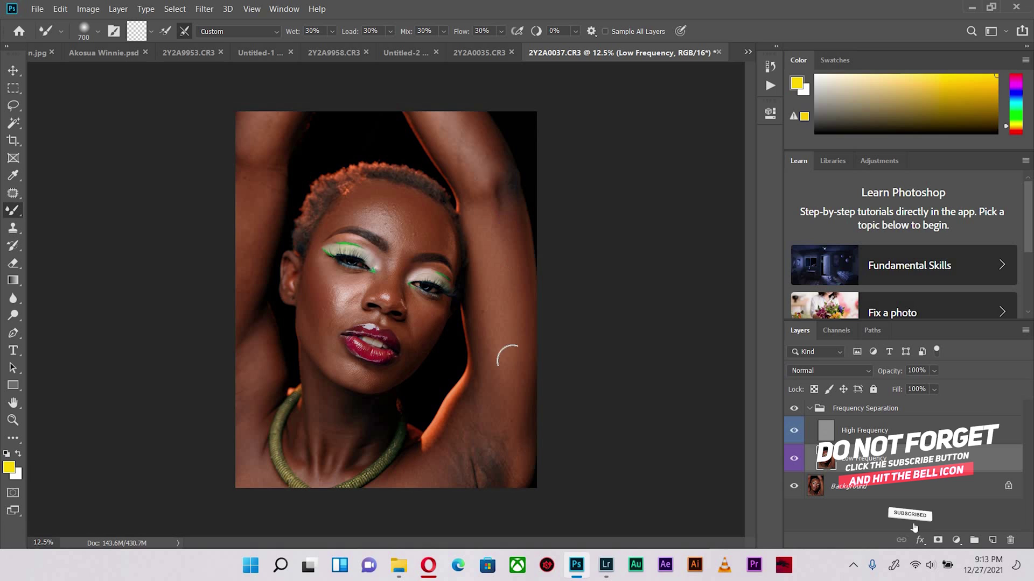
key("bracketleft")
key("bracketleft")
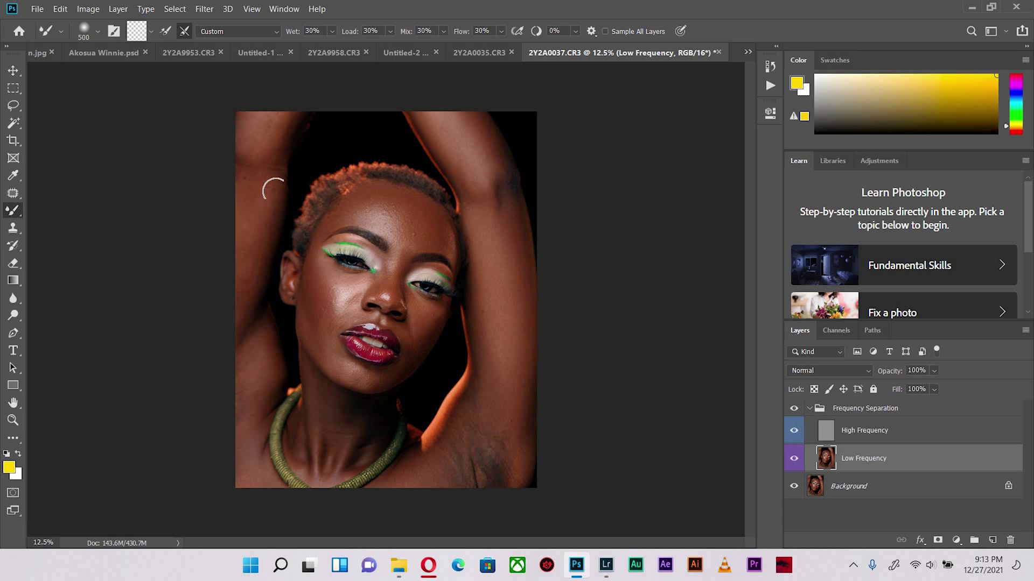
Step: Even out the skin tones on the raised arm behind the ear with the Mixer Brush, adjusting its size up to 700 pixels
key("bracketright")
key("bracketleft")
key("bracketleft")
key("bracketleft")
key("bracketright")
key("bracketright")
key("bracketright")
key("bracketleft")
key("bracketright")
key("bracketleft")
key("bracketright")
key("bracketright")
key("bracketright")
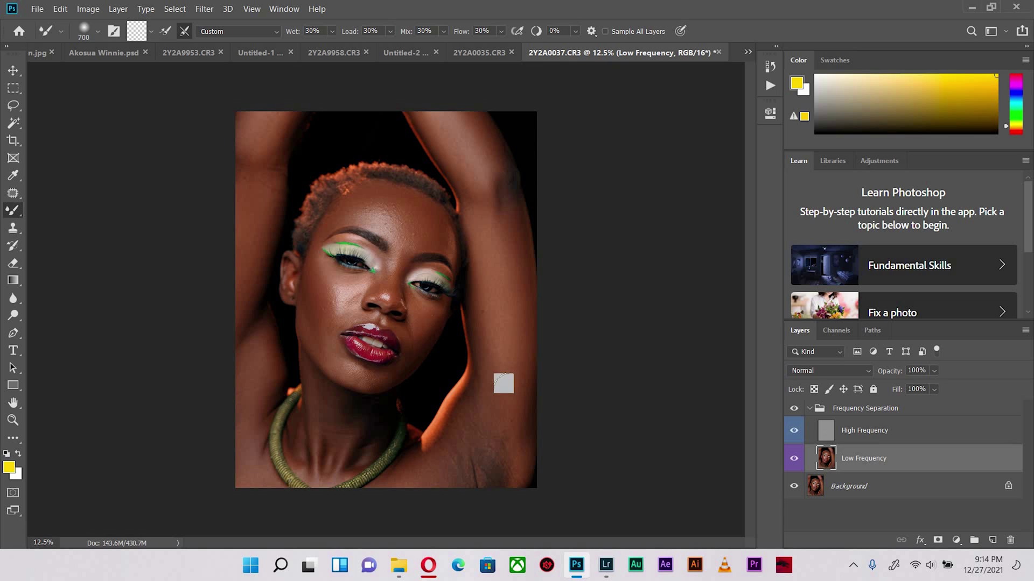
Step: Smooth the remaining tone transitions around the upper arm and underarm with the Mixer Brush at up to 700 pixels
key("bracketleft")
key("bracketleft")
key("bracketleft")
key("bracketright")
key("bracketright")
key("bracketright")
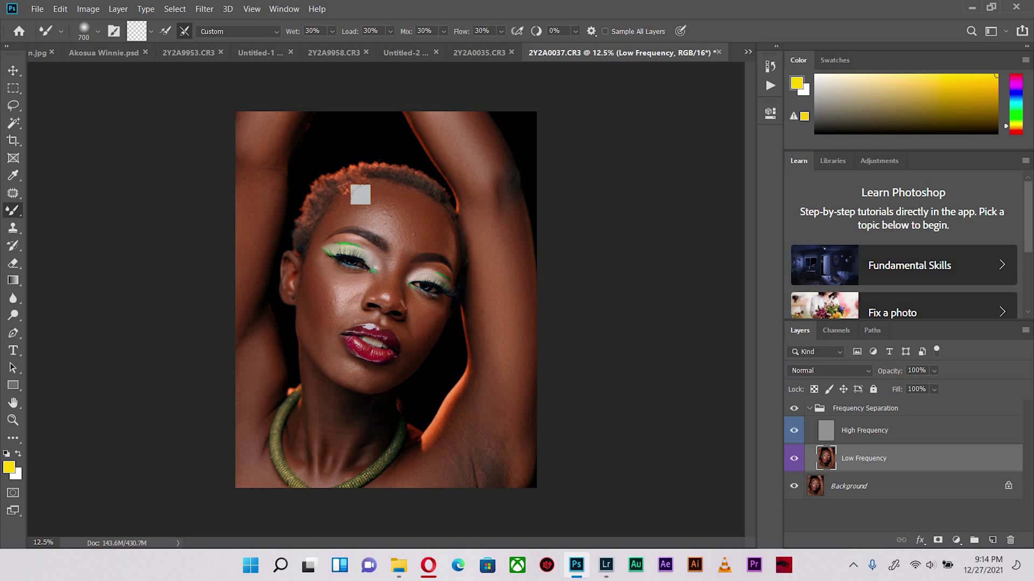
Step: Refine the tone transitions on the forehead and cheeks of the Low Frequency layer, varying the Mixer Brush size between 200 and 400 pixels
key("bracketleft")
key("bracketleft")
key("bracketleft")
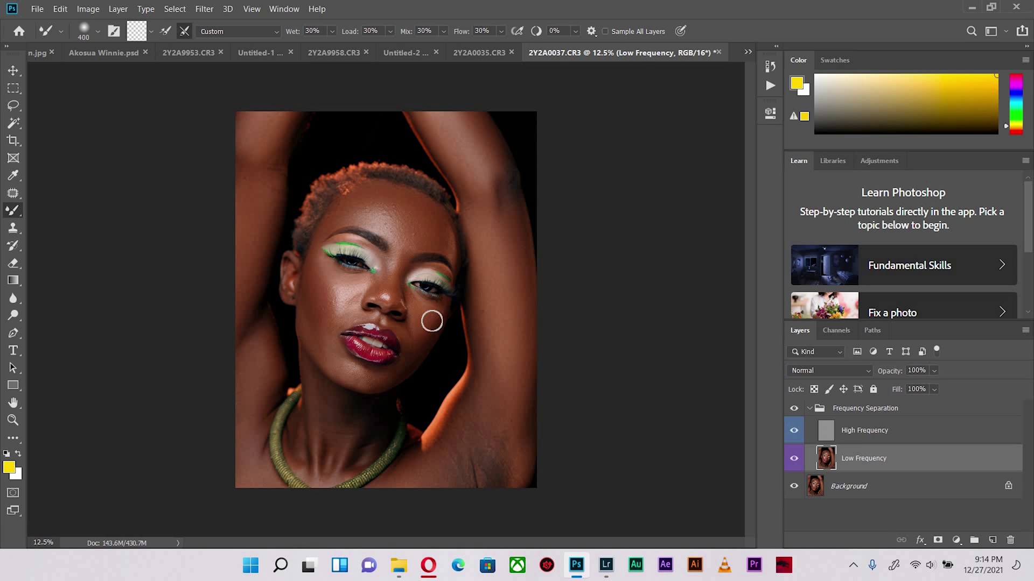
key("bracketleft")
key("bracketleft")
key("bracketright")
key("bracketright")
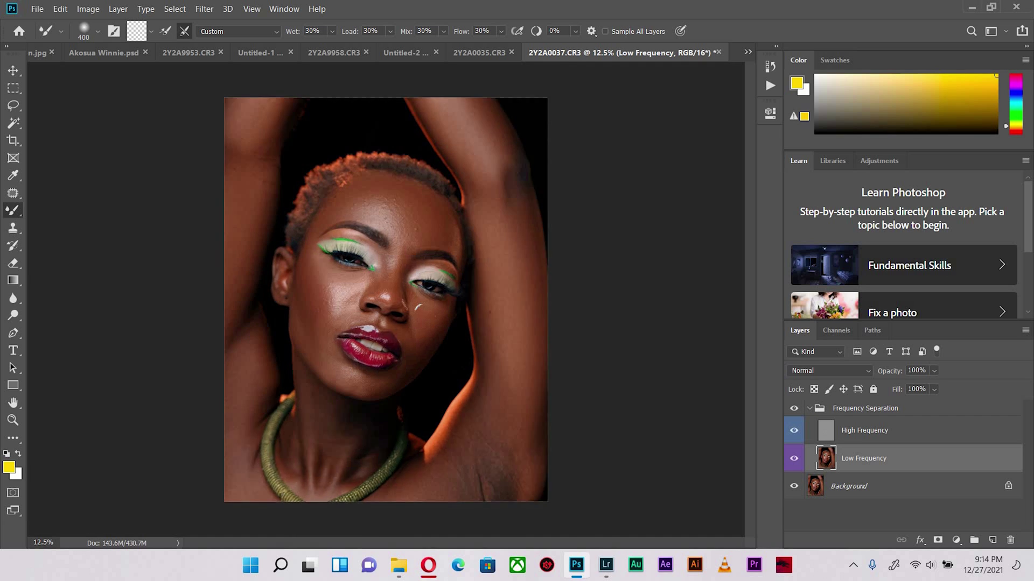
key("ctrl+plus")
key("ctrl+plus")
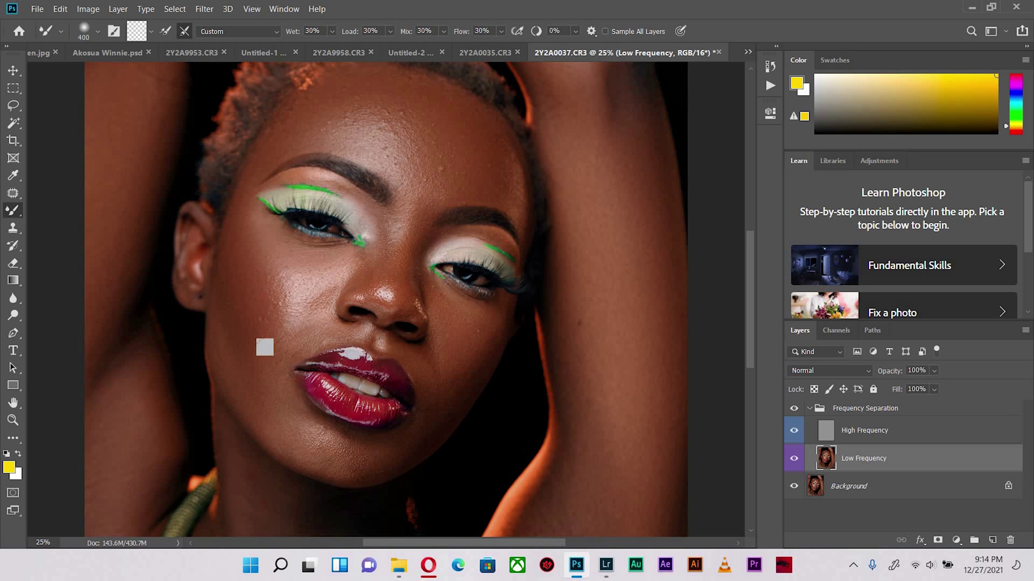
key("bracketright")
key("bracketright")
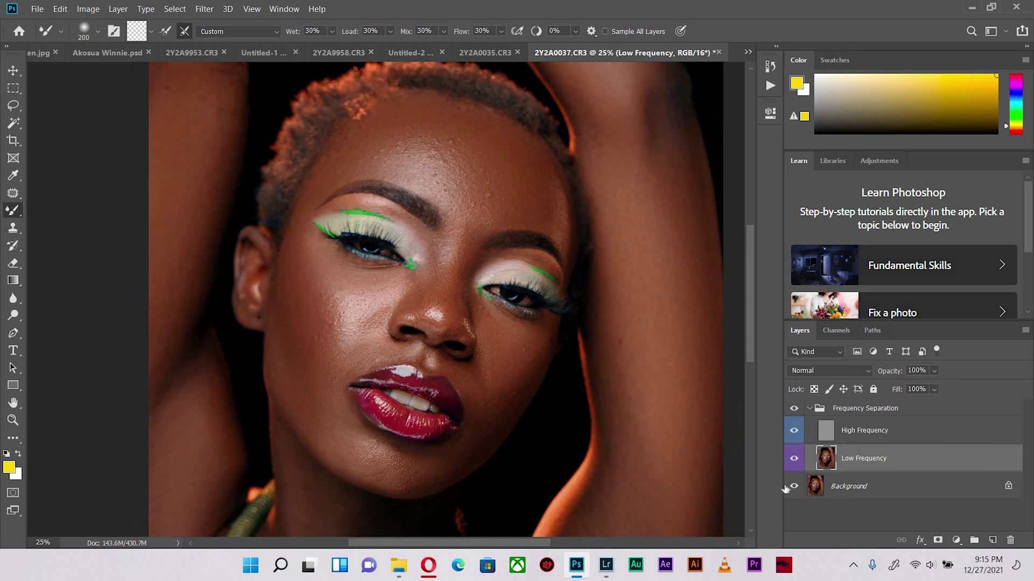
Step: Compare the portrait before and after the blending by toggling the Frequency Separation group's visibility, then examine the face up close
key("ctrl+minus")
key("ctrl+minus")
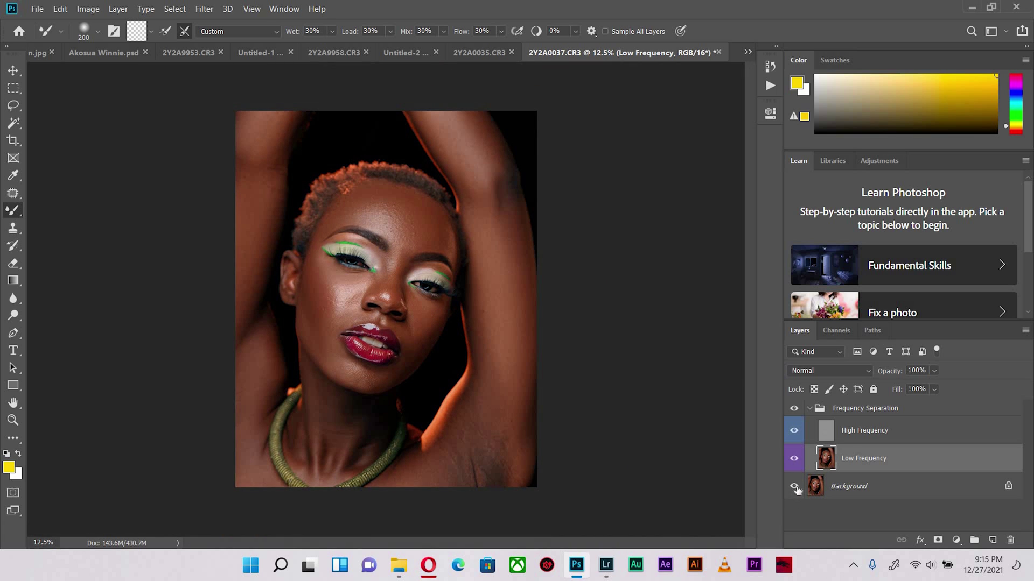
left_click(794, 408)
key("ctrl+plus")
left_click_drag(607, 260, 617, 310)
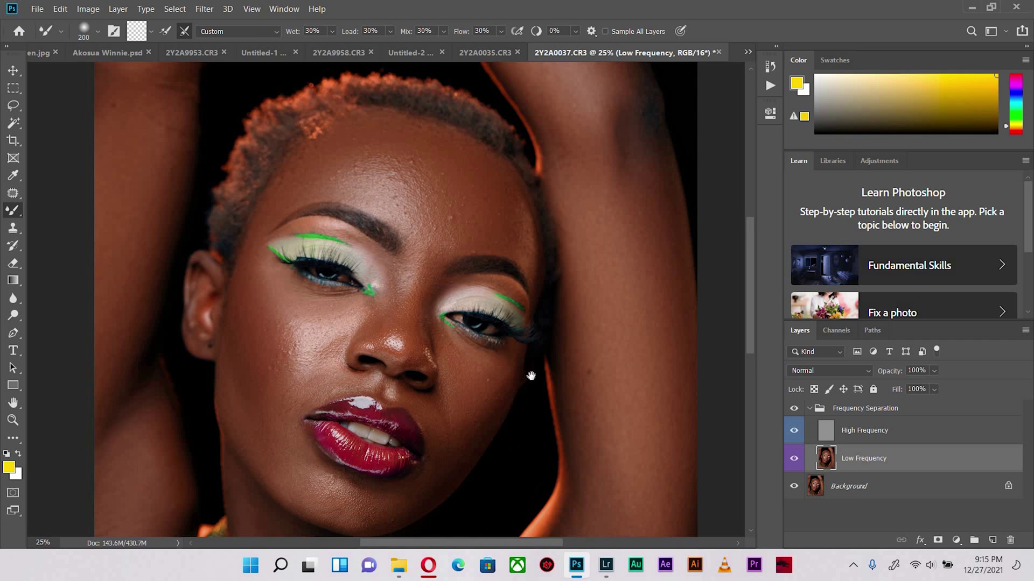
mouse_move(532, 391)
left_mouse_down()
mouse_move(556, 346)
mouse_move(549, 369)
left_mouse_up()
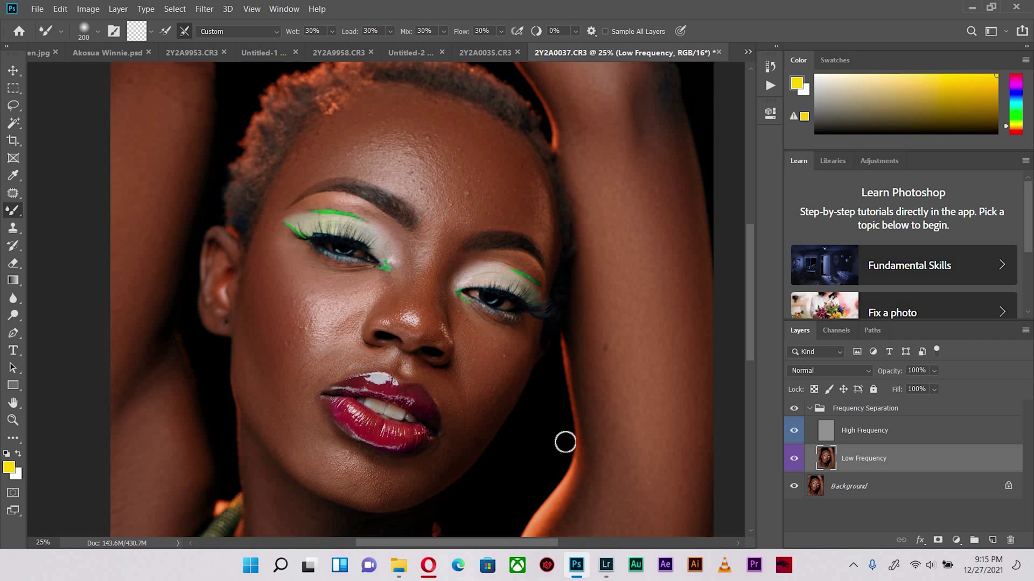
Step: Activate the High Frequency layer and choose the Patch tool for working on the forehead texture
left_click(839, 432)
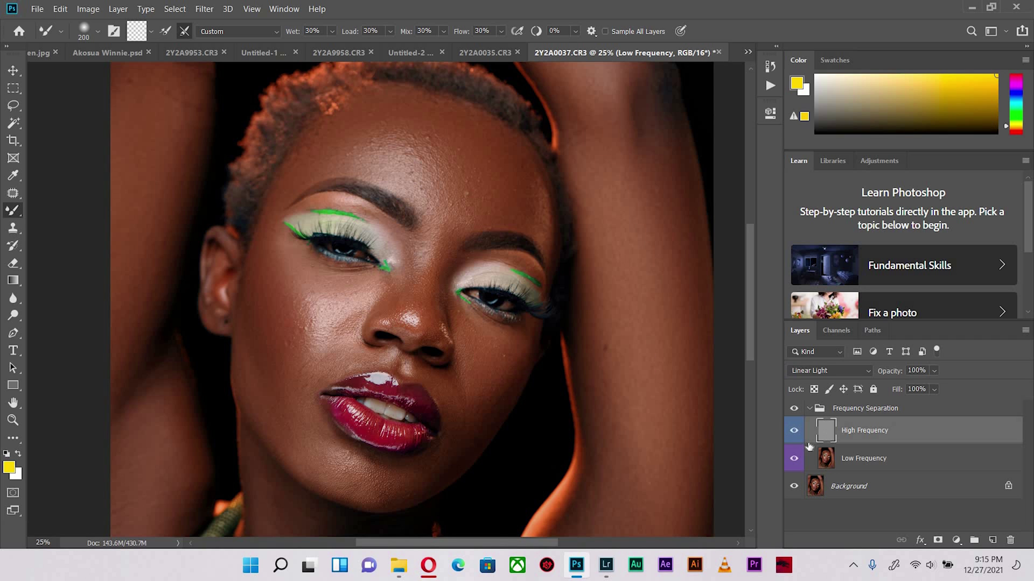
key("ctrl+plus")
key("ctrl+plus")
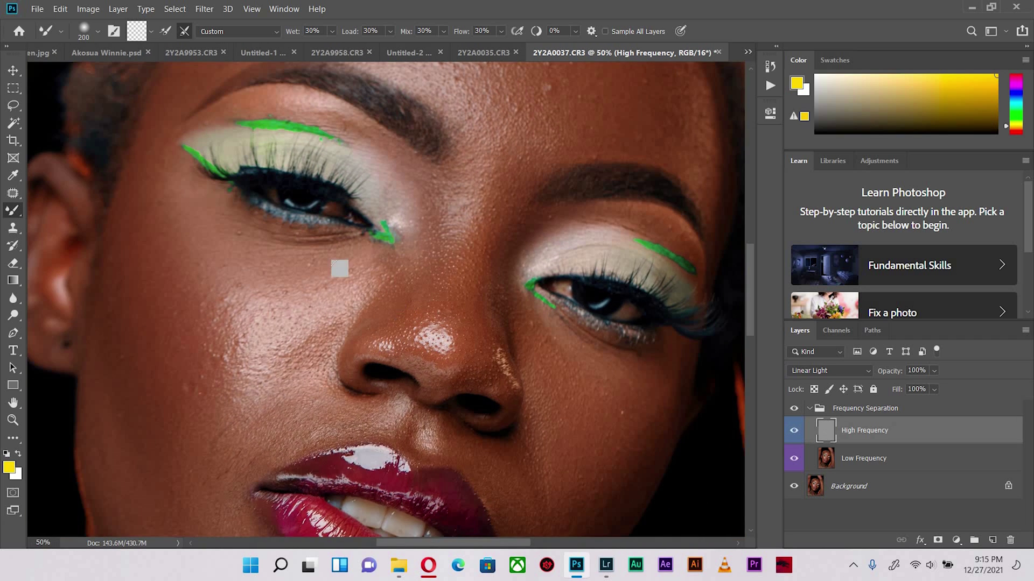
left_click_drag(339, 268, 285, 420)
left_click(12, 195)
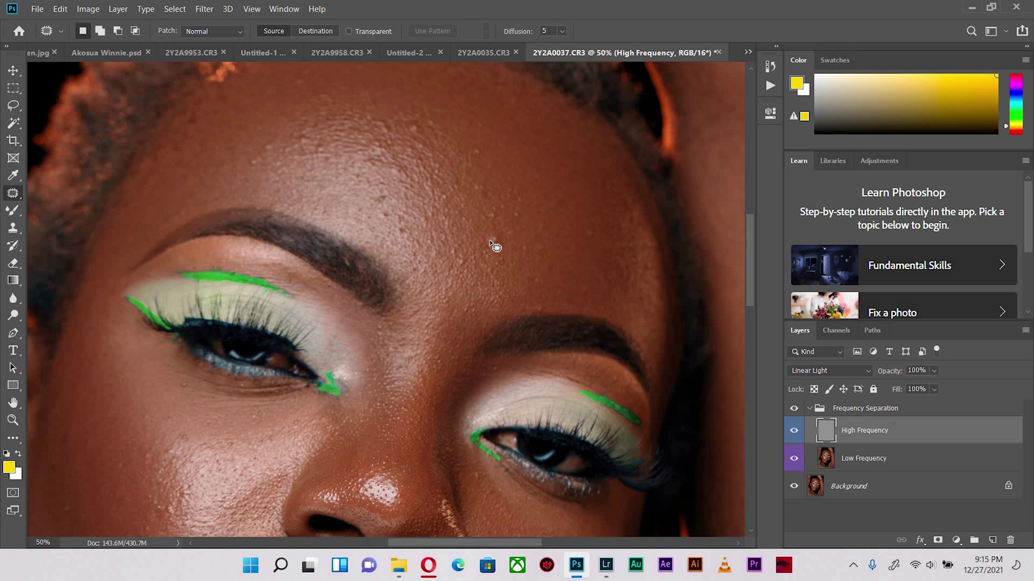
Step: Patch the blemishes across the middle and far side of the forehead with clean nearby skin texture
mouse_move(493, 250)
left_mouse_down()
mouse_move(488, 237)
mouse_move(502, 270)
mouse_move(492, 206)
left_mouse_up()
key("ctrl+d")
key("ctrl+plus")
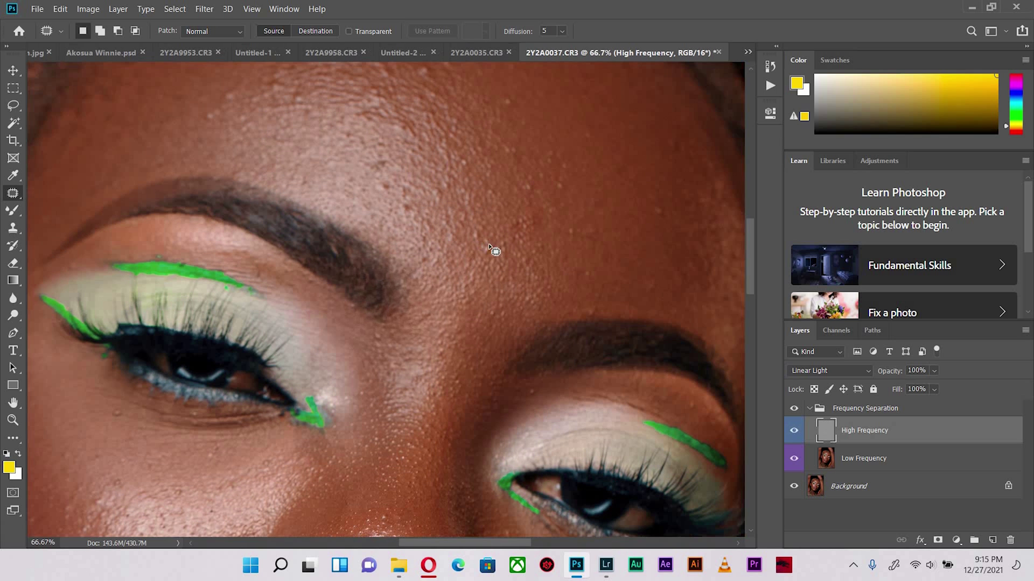
left_click_drag(502, 259, 506, 261)
left_click_drag(667, 218, 657, 294)
key("ctrl+d")
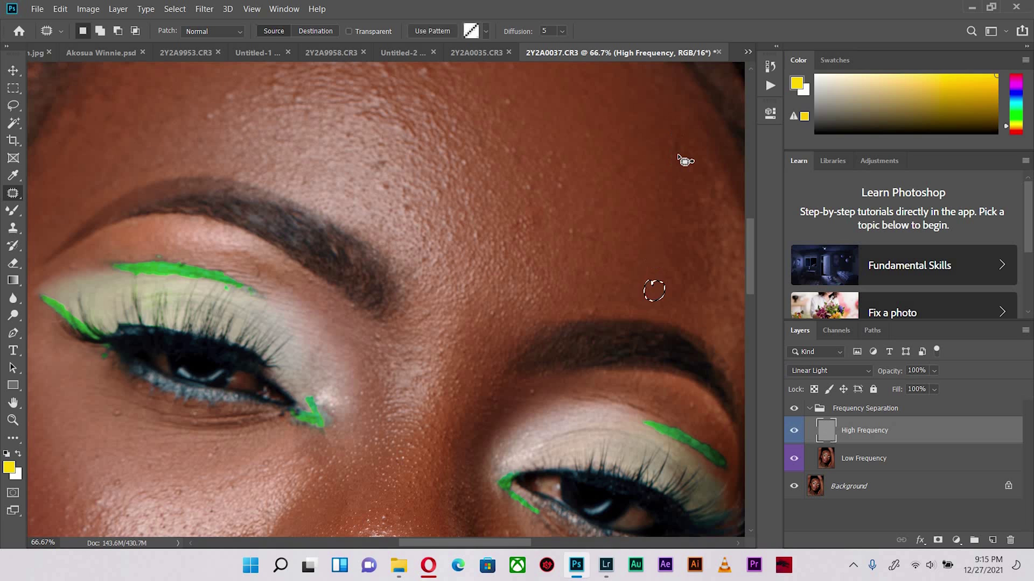
left_click_drag(678, 156, 670, 160)
left_click_drag(669, 160, 608, 172)
left_click_drag(588, 131, 595, 151)
mouse_move(595, 151)
left_mouse_down()
mouse_move(520, 236)
mouse_move(529, 220)
mouse_move(538, 251)
mouse_move(525, 211)
left_mouse_up()
left_click_drag(535, 229, 424, 276)
key("ctrl+d")
Step: Patch the remaining bumps on the upper forehead and above the inner eyebrow with smoother skin texture
scroll(498, 178, "up", 3)
scroll(499, 178, "left", 2)
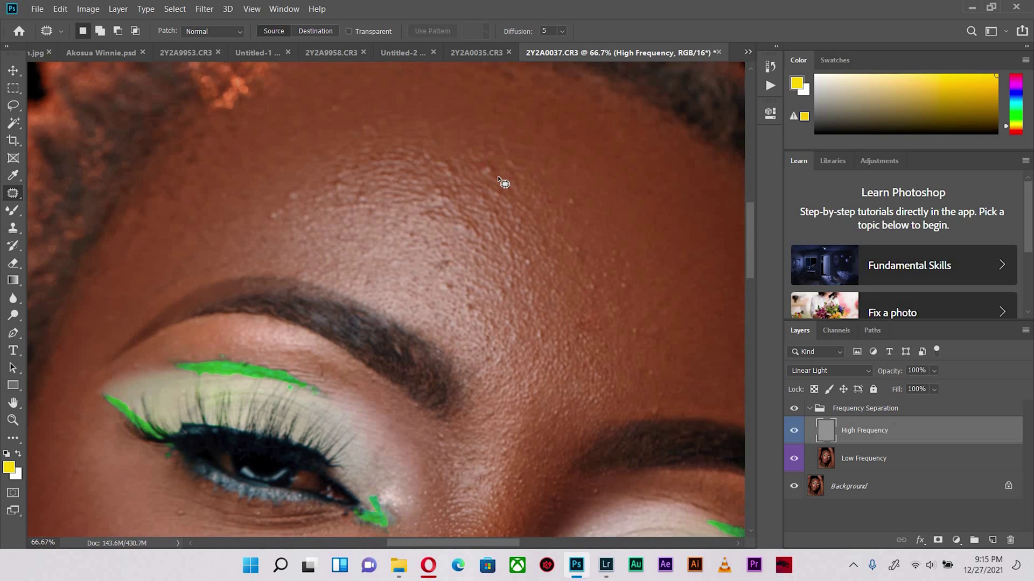
mouse_move(498, 177)
left_mouse_down()
mouse_move(535, 211)
mouse_move(568, 215)
left_mouse_up()
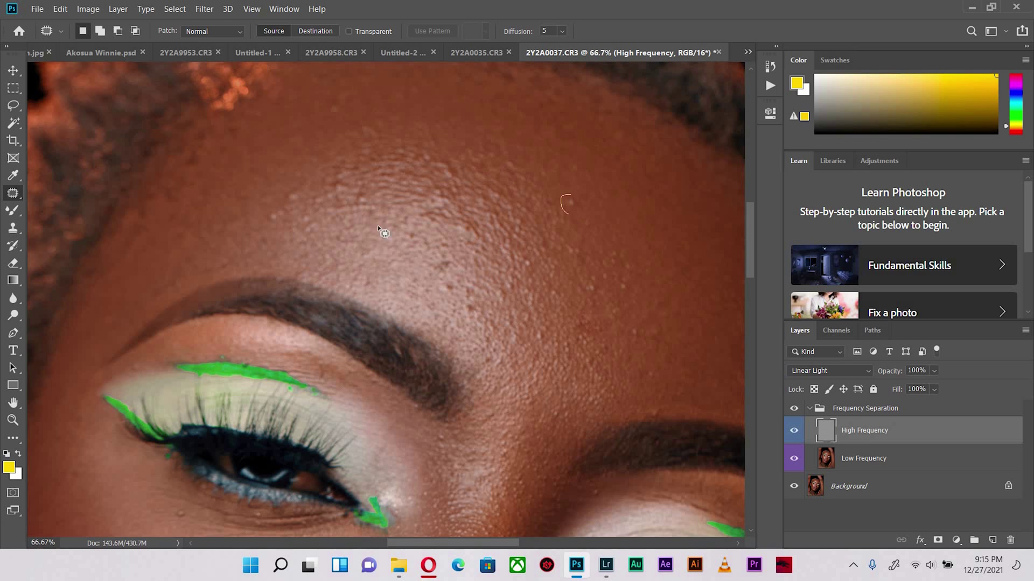
key("ctrl+d")
key("ctrl+d")
key("ctrl+d")
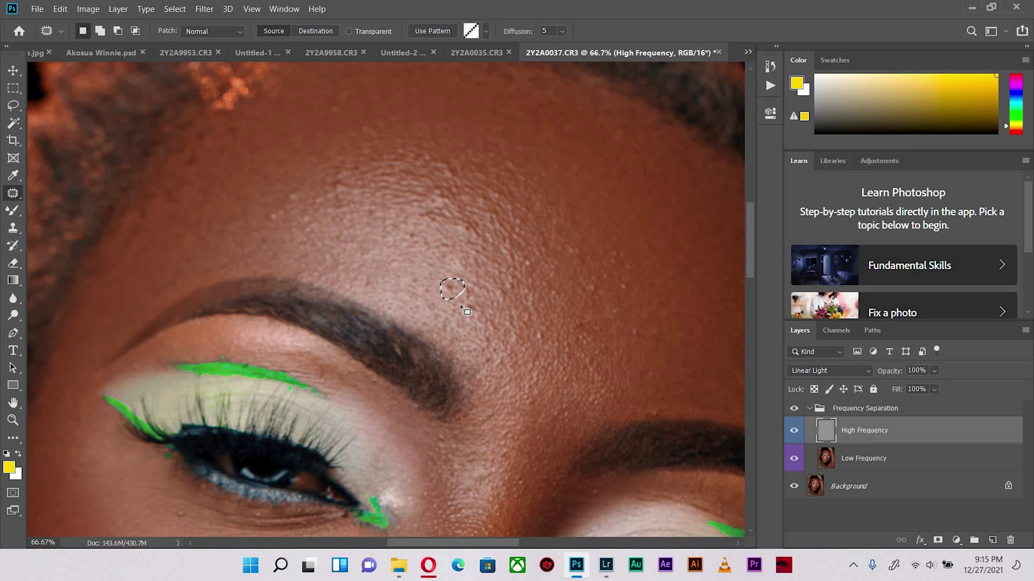
key("ctrl+d")
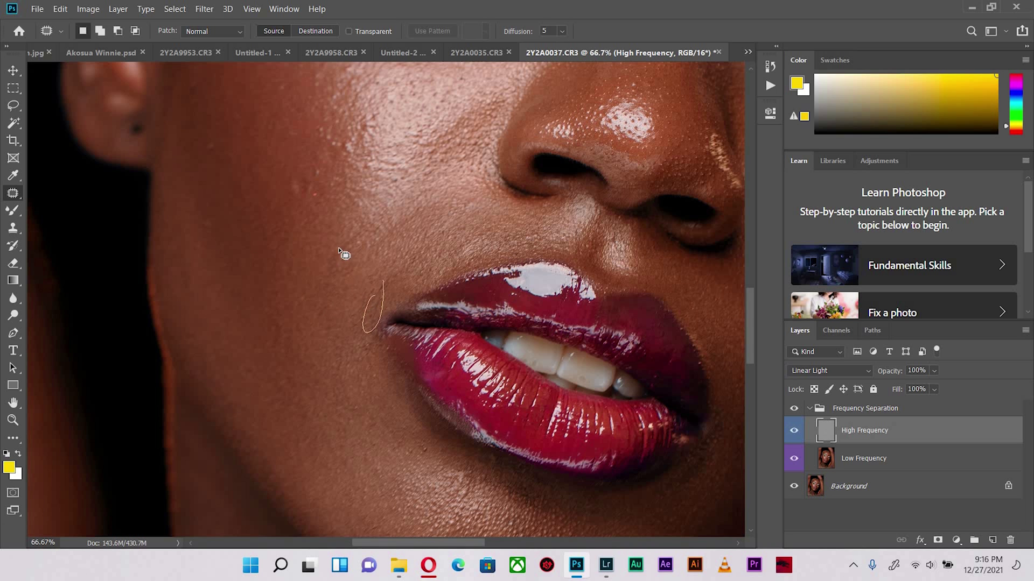
Step: Patch the skin texture beside the mouth corner and on the lower cheek, and undo the last two actions
left_click_drag(383, 281, 377, 292)
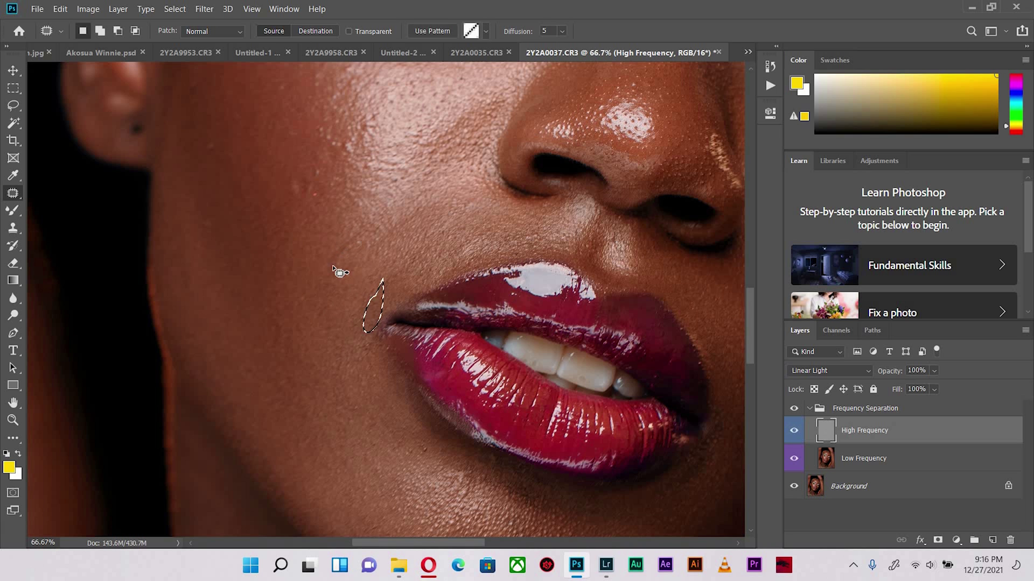
left_click_drag(338, 249, 358, 233)
left_click_drag(313, 303, 336, 292)
scroll(289, 370, "up", 3)
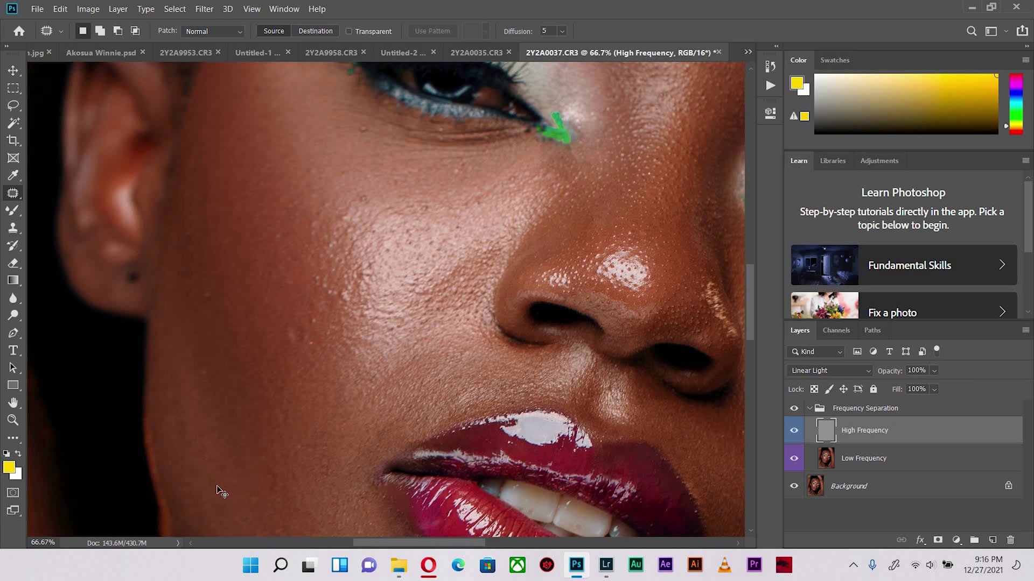
key("ctrl+z")
key("ctrl+z")
Step: Patch the blemishes on the temple and outer cheek near the ear on the High Frequency layer
scroll(271, 184, "up", 3)
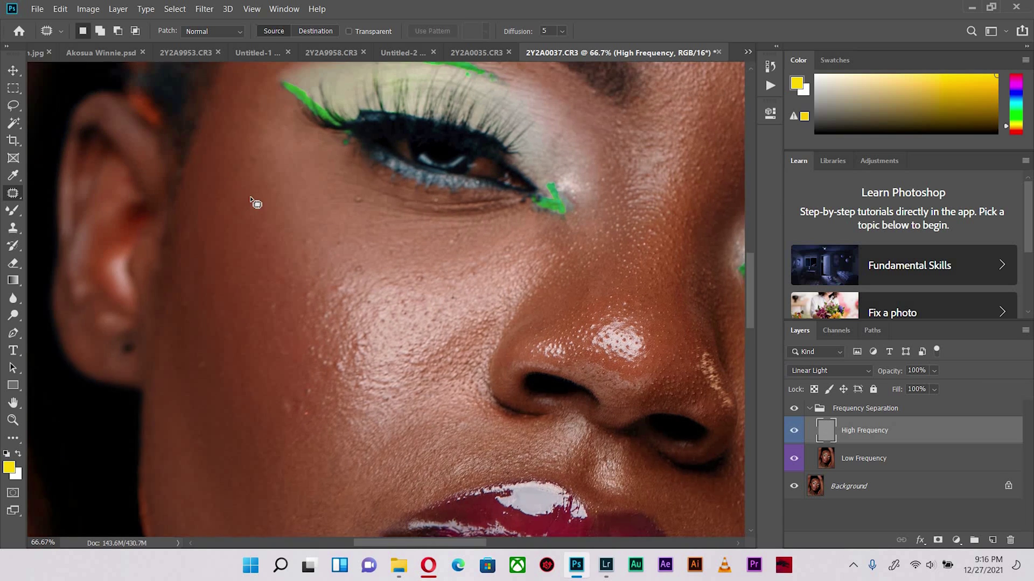
left_click_drag(258, 189, 254, 192)
key("ctrl+d")
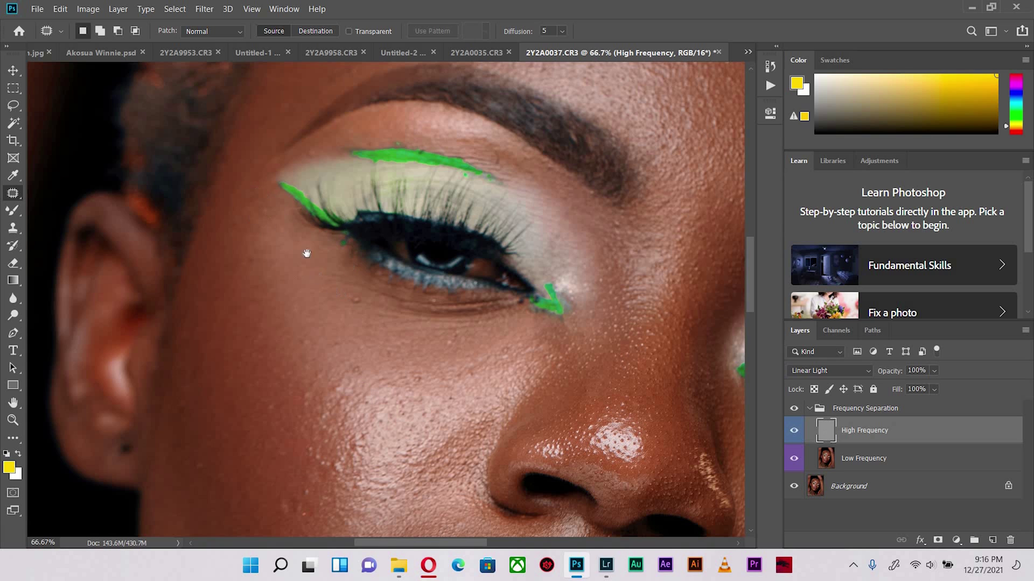
left_click_drag(261, 396, 244, 195)
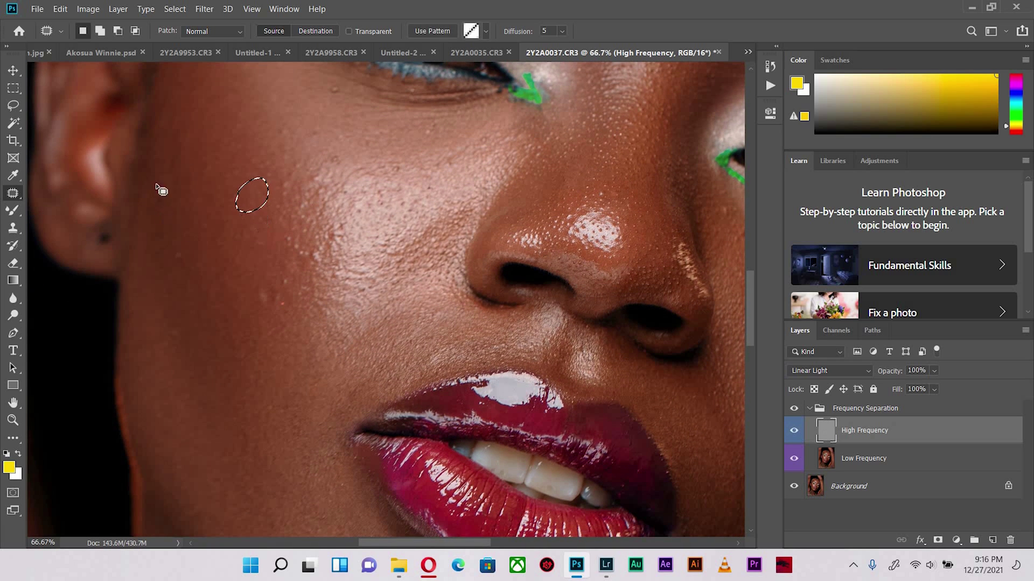
key("ctrl+d")
mouse_move(162, 189)
left_mouse_down()
mouse_move(173, 169)
mouse_move(178, 179)
mouse_move(162, 176)
left_mouse_up()
key("ctrl+d")
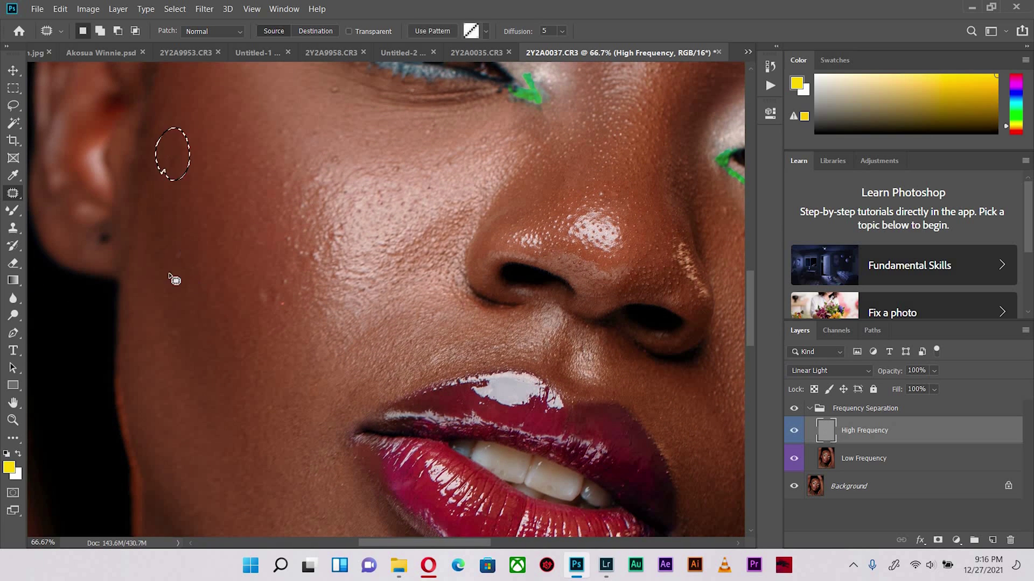
key("ctrl+d")
mouse_move(169, 257)
left_mouse_down()
mouse_move(174, 246)
mouse_move(166, 252)
left_mouse_up()
key("ctrl+d")
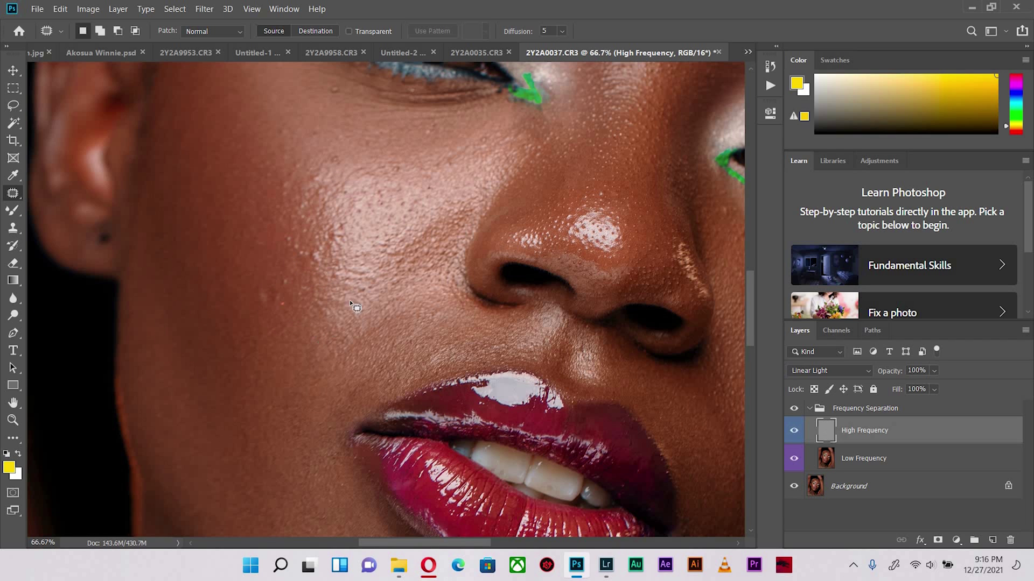
Step: Patch the spots beside the outer eye corner and on the upper cheek below that eye
scroll(350, 300, "up", 3)
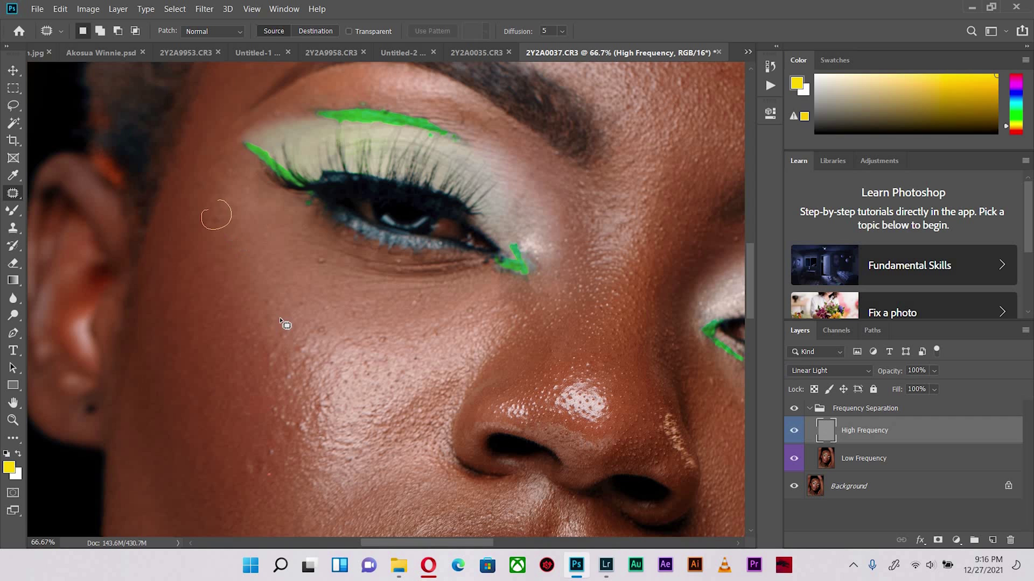
mouse_move(220, 201)
left_mouse_down()
mouse_move(204, 228)
mouse_move(272, 301)
left_mouse_up()
key("ctrl+d")
left_click_drag(339, 323, 326, 341)
key("ctrl+d")
Step: Patch the blemishes on the shadowed cheek across the nose, from below the eye down to the jaw
scroll(282, 387, "down", 3)
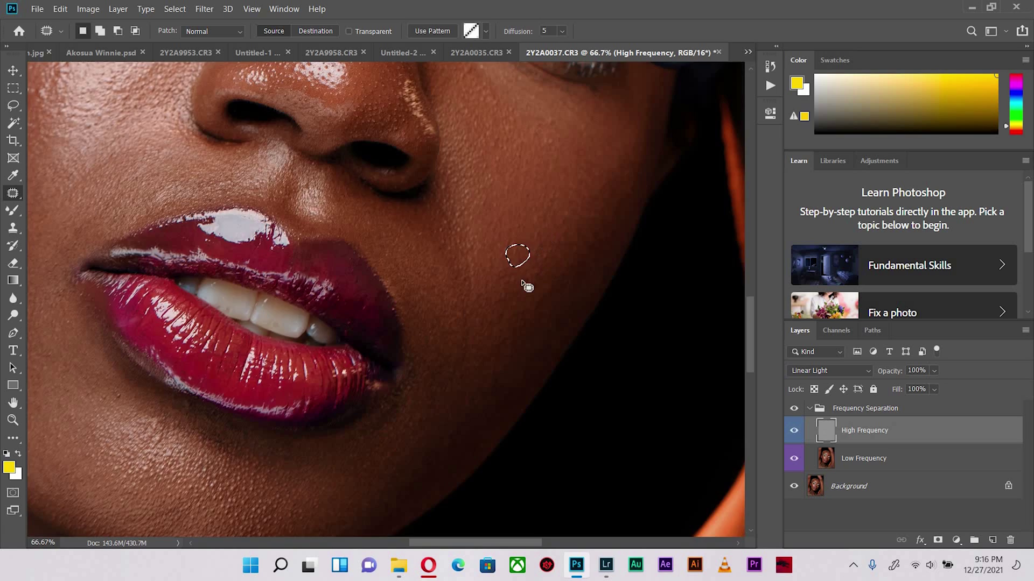
mouse_move(517, 256)
left_mouse_down()
mouse_move(543, 260)
mouse_move(505, 353)
left_mouse_up()
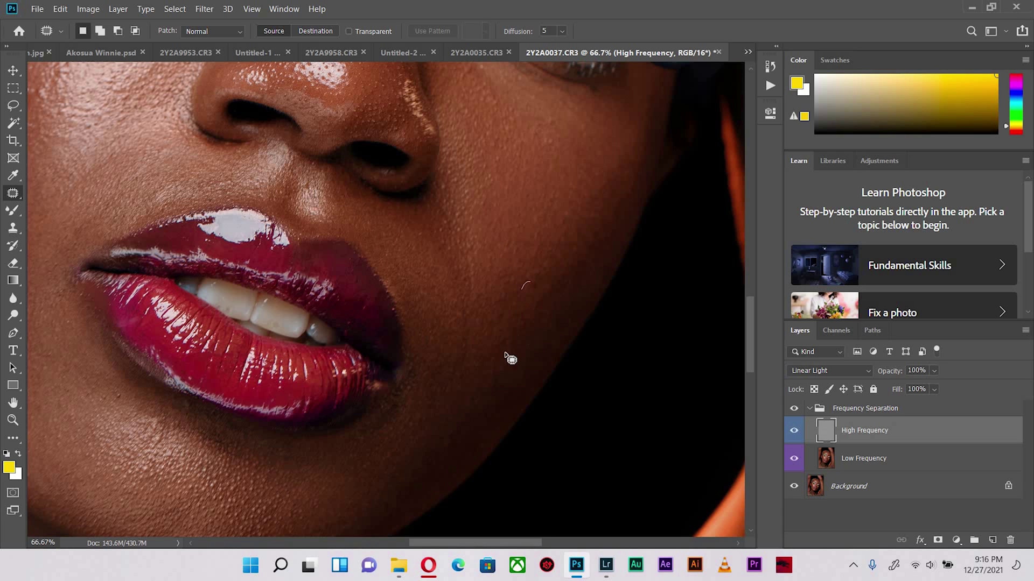
mouse_move(488, 400)
left_mouse_down()
mouse_move(491, 369)
mouse_move(498, 393)
left_mouse_up()
key("ctrl+d")
left_click_drag(557, 225, 555, 301)
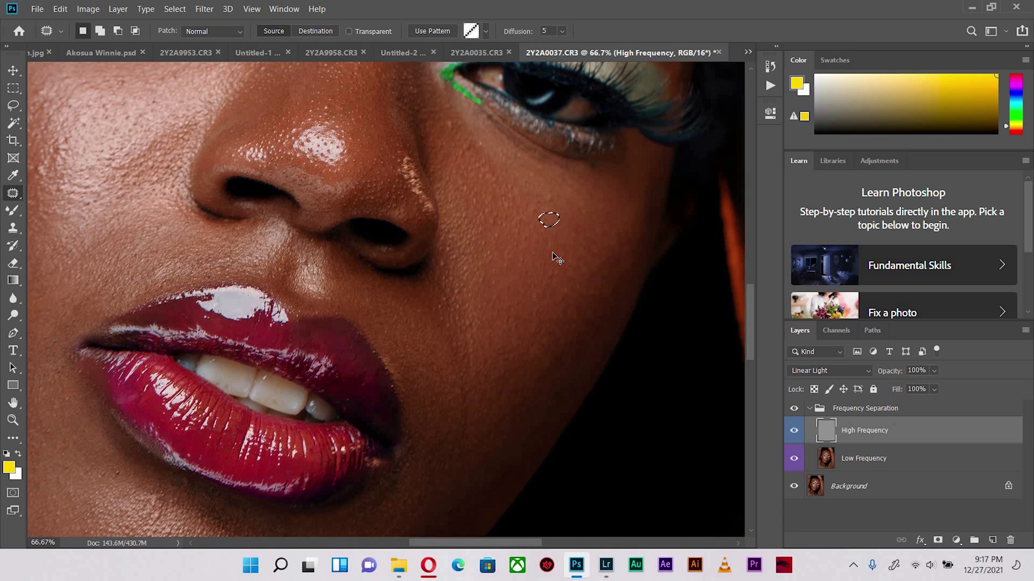
key("ctrl+d")
key("ctrl+minus")
key("ctrl+minus")
key("ctrl+minus")
key("ctrl+minus")
key("ctrl+minus")
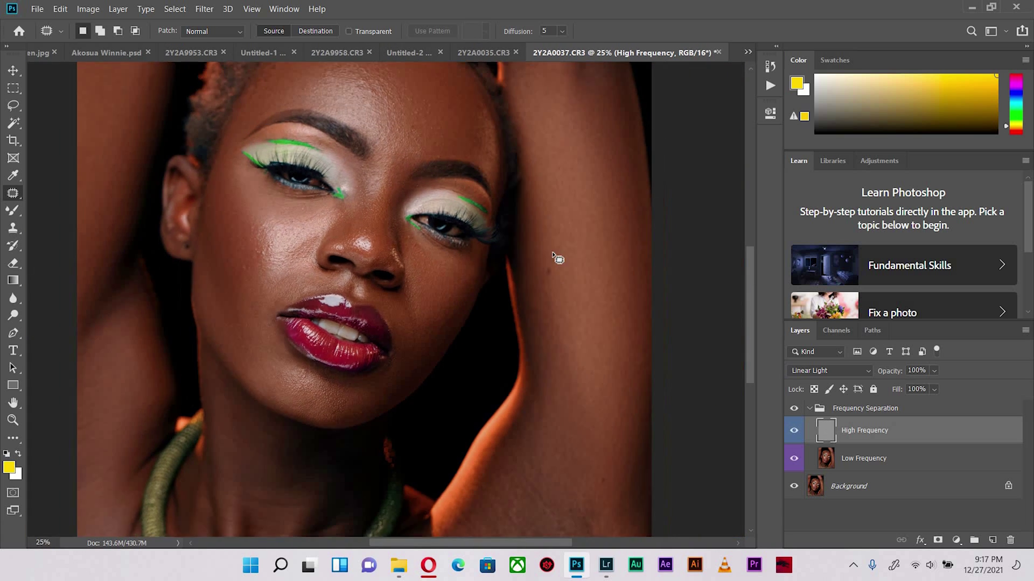
Step: Patch the dark spot on the raised arm beside the shadowed side of the face
key("ctrl+plus")
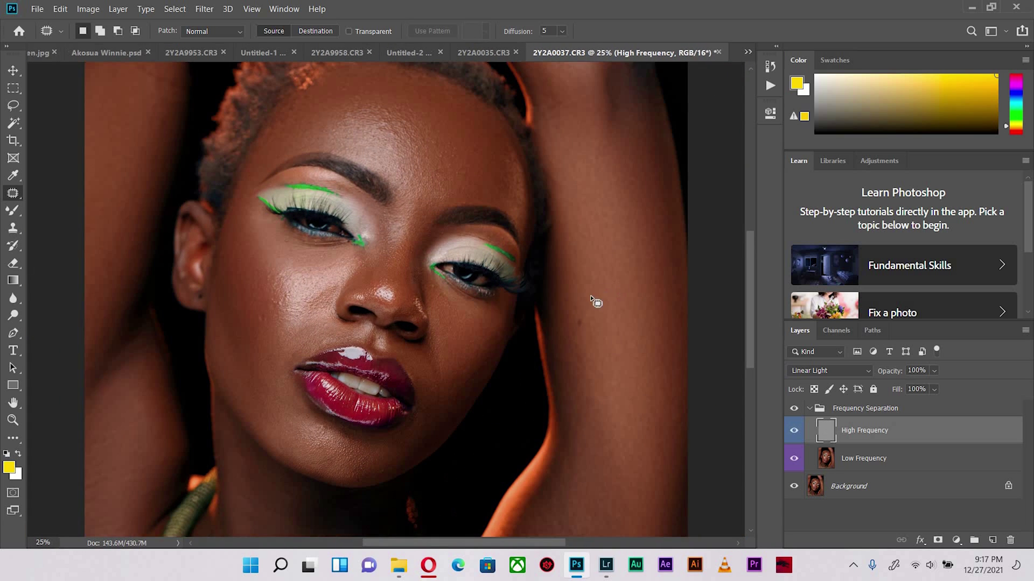
left_click_drag(586, 355, 577, 336)
key("ctrl+d")
scroll(415, 247, "up", 2)
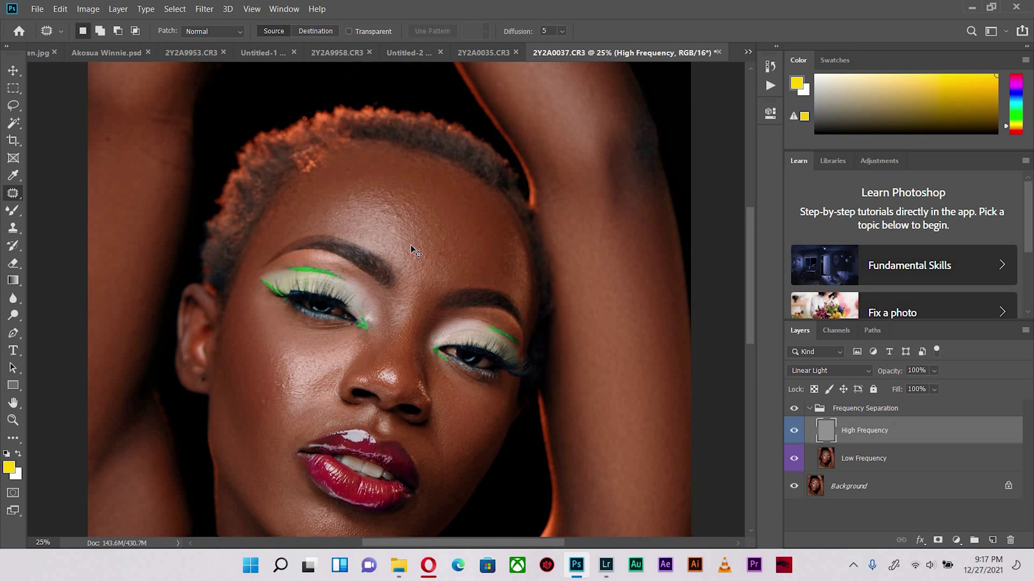
Step: Patch the spots and crease lines near the elbow of the raised arm on the ear side of the portrait
key("ctrl+plus")
left_click_drag(107, 124, 260, 253)
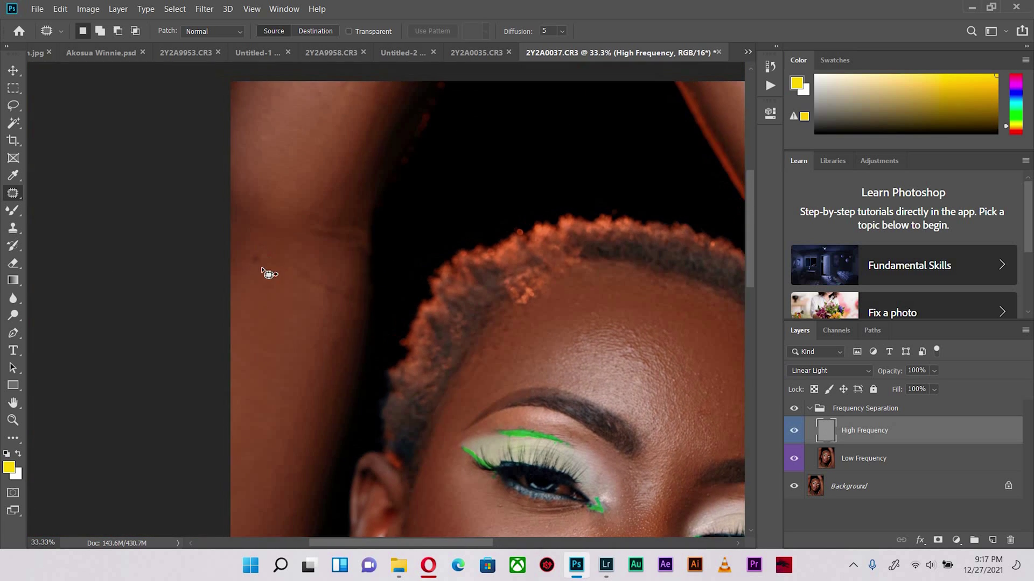
key("ctrl+d")
left_click_drag(360, 287, 293, 254)
left_click_drag(323, 284, 300, 360)
key("ctrl+d")
left_click_drag(330, 324, 334, 327)
key("ctrl+d")
Step: Patch the marks above the elbow of the other raised arm on the High Frequency layer
left_click_drag(700, 260, 366, 307)
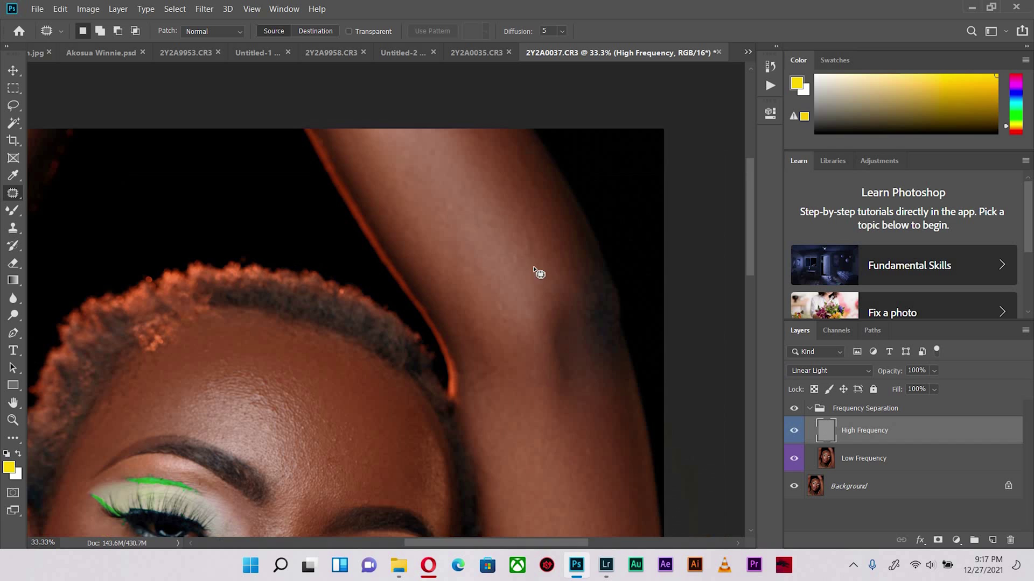
left_click_drag(505, 212, 502, 210)
left_click_drag(501, 194, 582, 379)
key("ctrl+d")
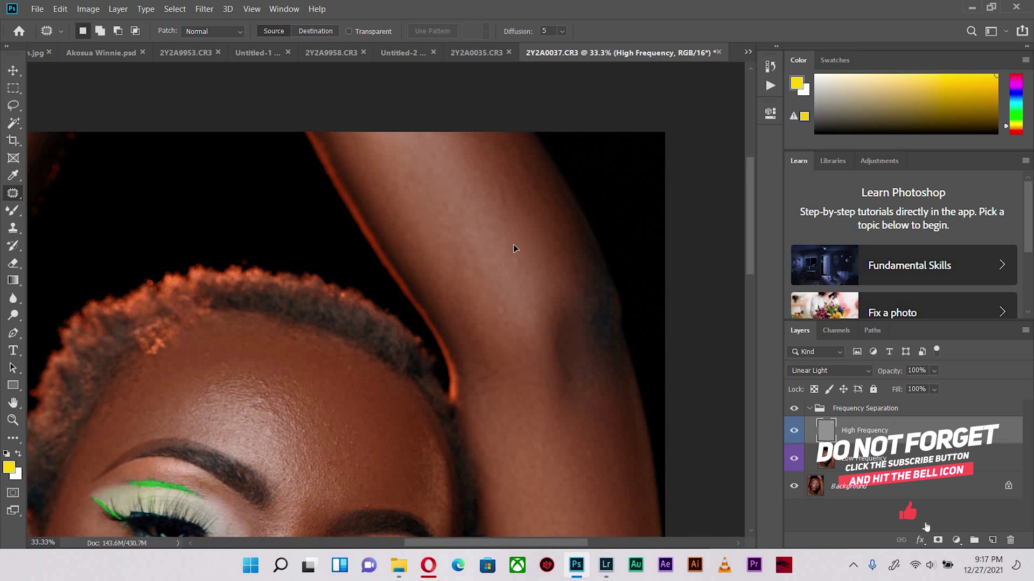
left_click_drag(484, 195, 484, 173)
left_click_drag(540, 272, 522, 219)
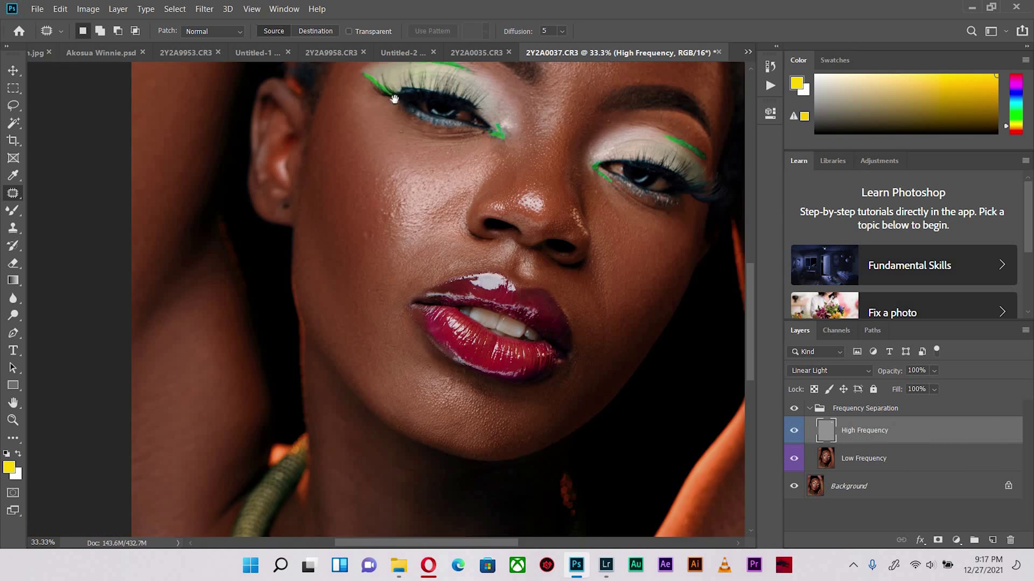
Step: Undo the last patch and clear the selection
scroll(436, 265, "up", 2)
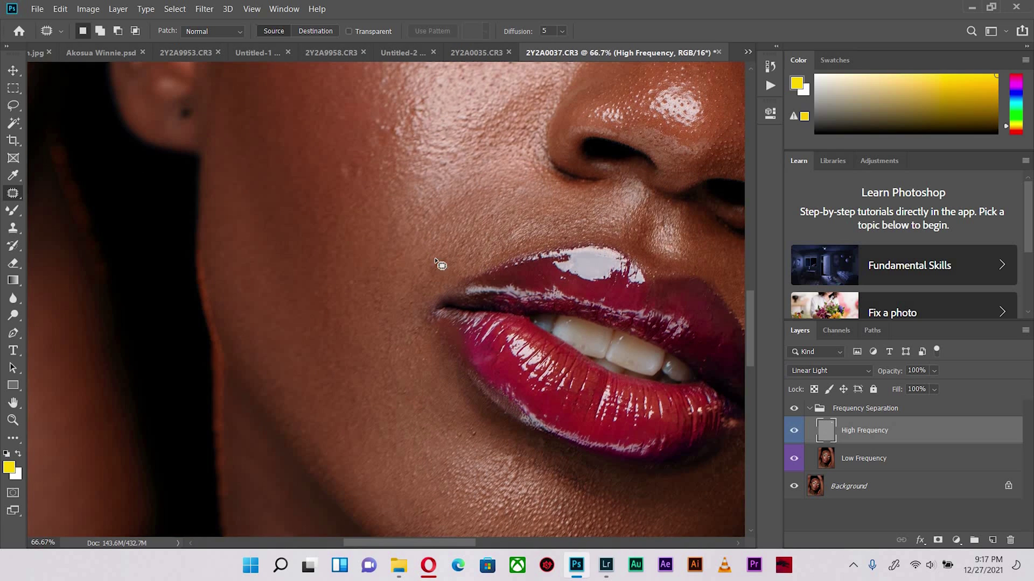
key("ctrl+z")
key("ctrl+d")
left_click_drag(526, 316, 506, 370)
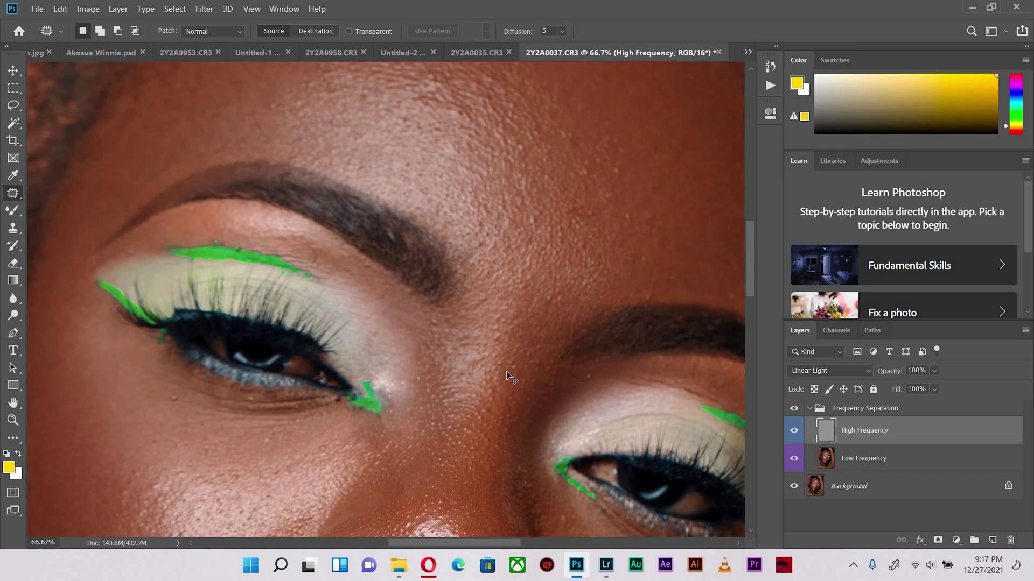
scroll(506, 372, "down", 4)
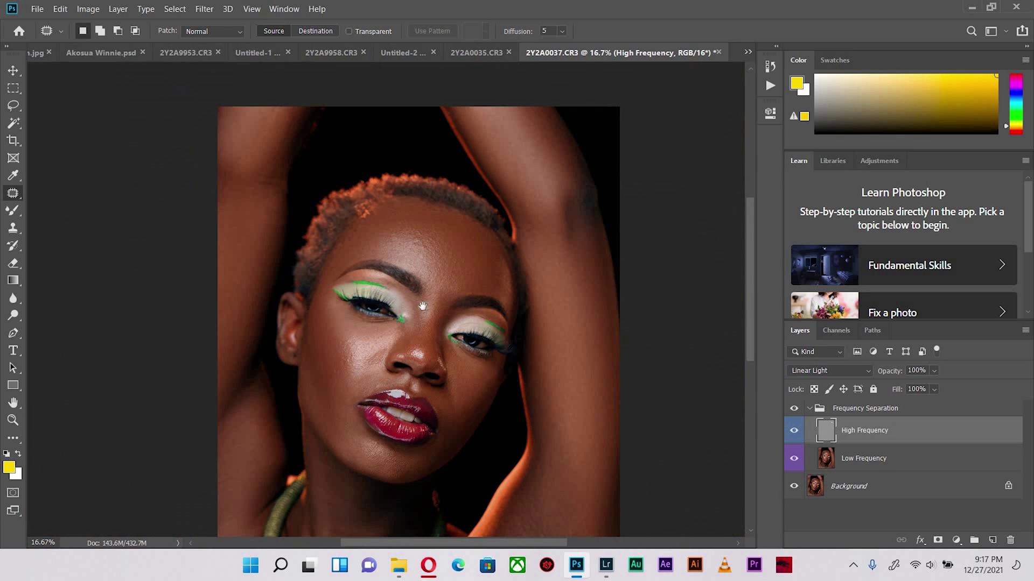
scroll(734, 353, "down", 2)
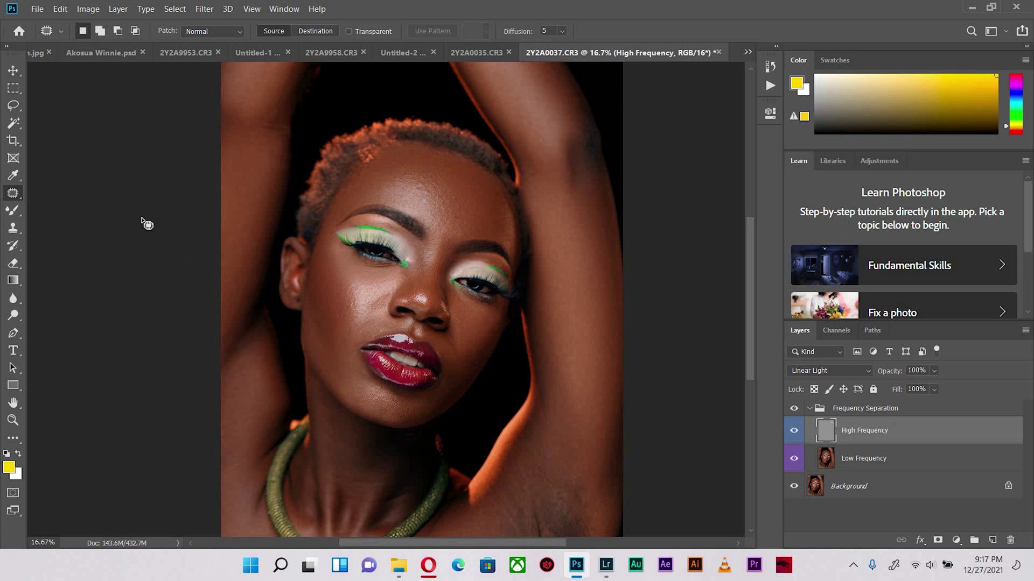
Step: Make the Low Frequency layer active and set the Mixer Brush to a size of 300
key("alt+bracketleft")
key("b")
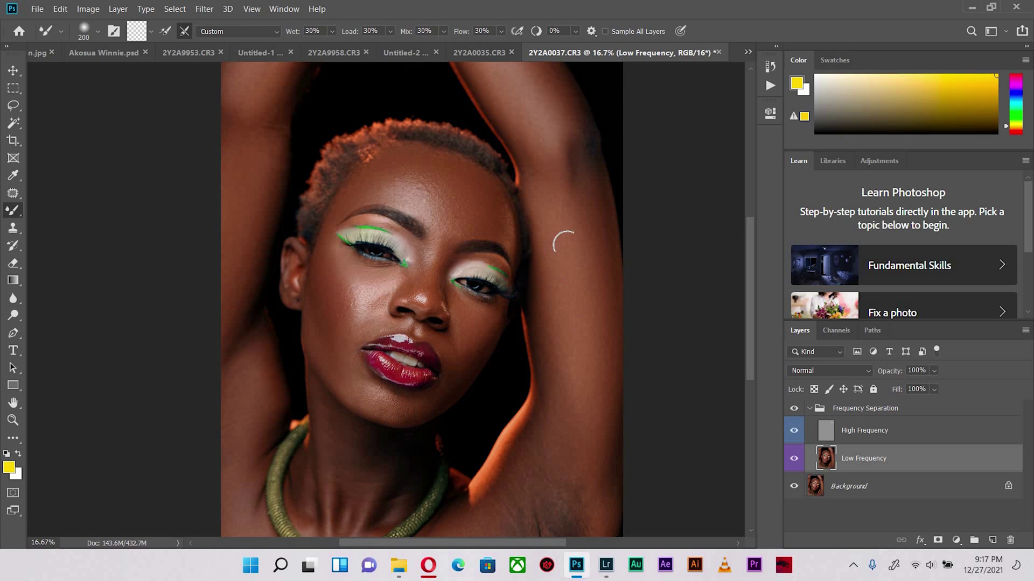
key("bracketright")
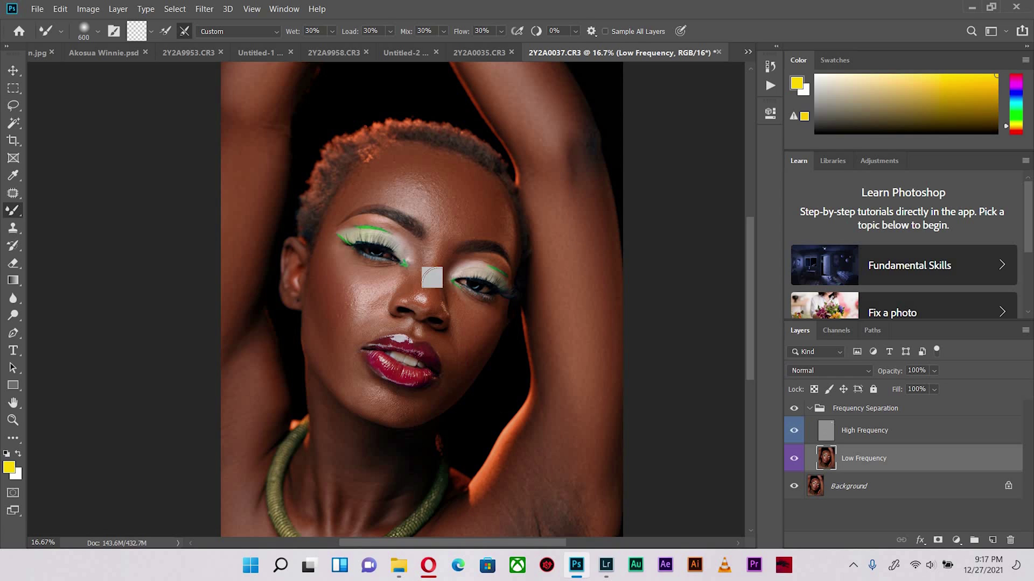
key("bracketleft")
key("bracketright")
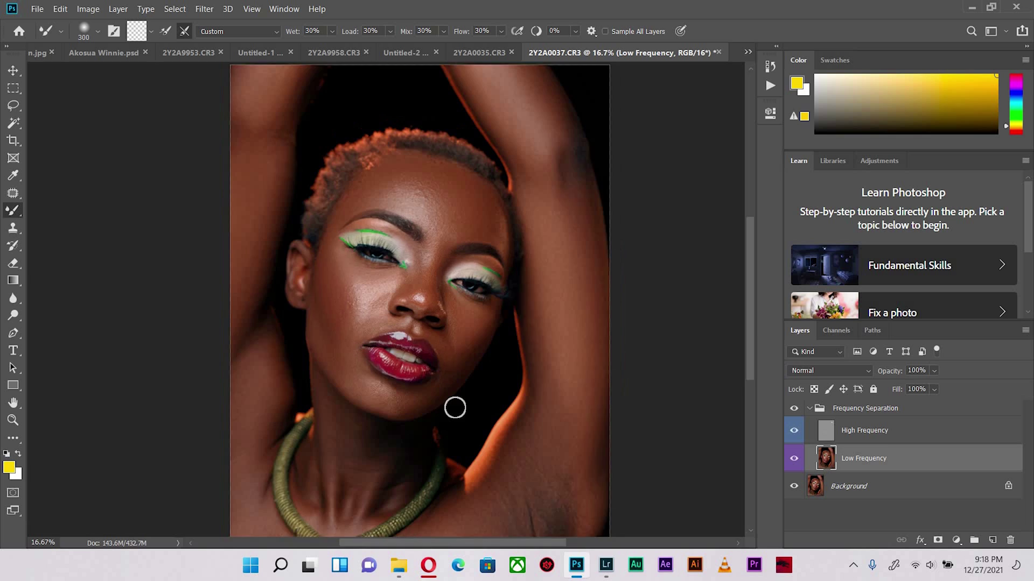
scroll(454, 406, "right", 2)
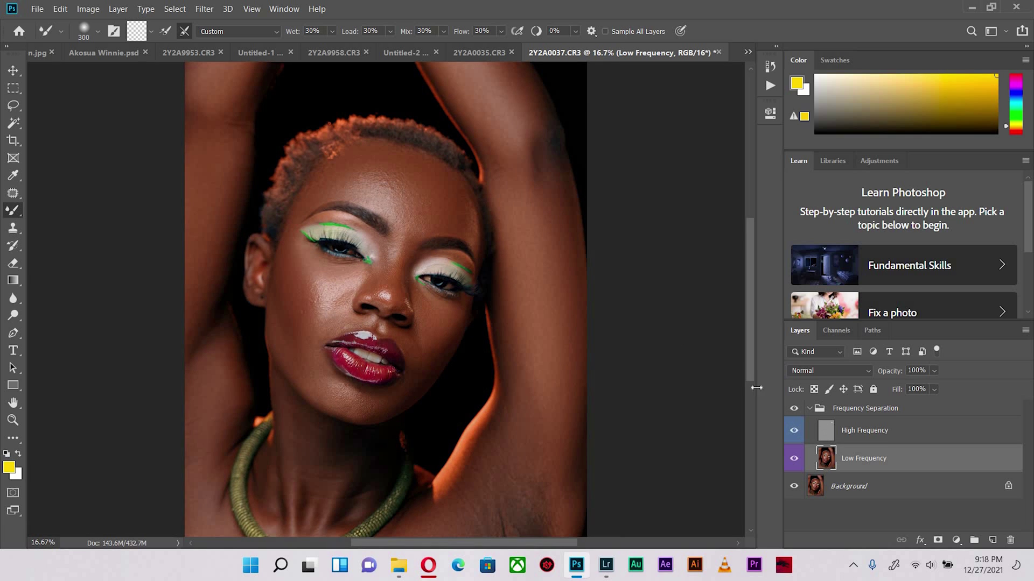
Step: Lasso the upper forehead along the hairline with an 8 px feather and apply a 23 px Gaussian Blur to it
left_click(13, 105)
key("ctrl+plus")
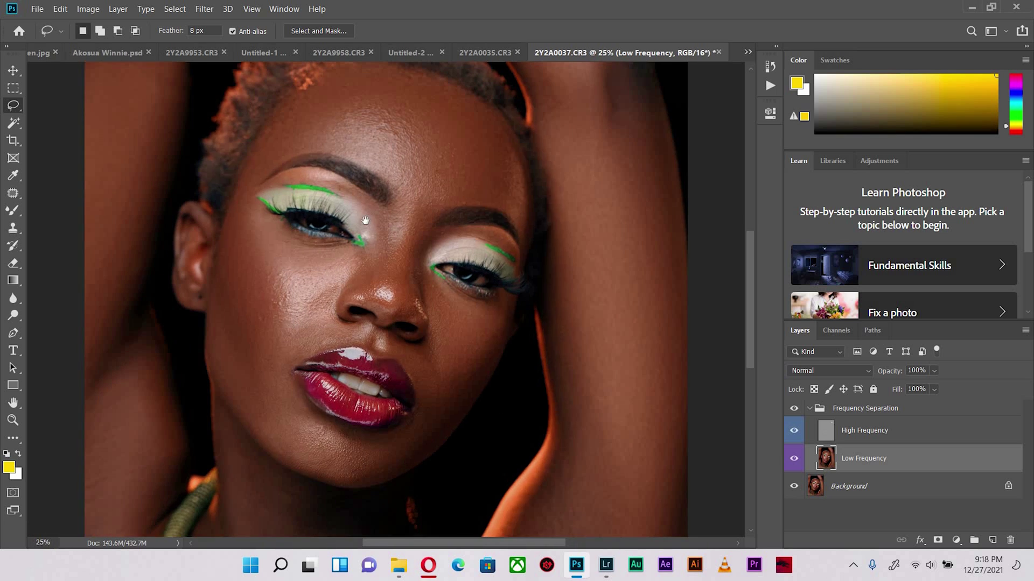
scroll(179, 42, "up", 2)
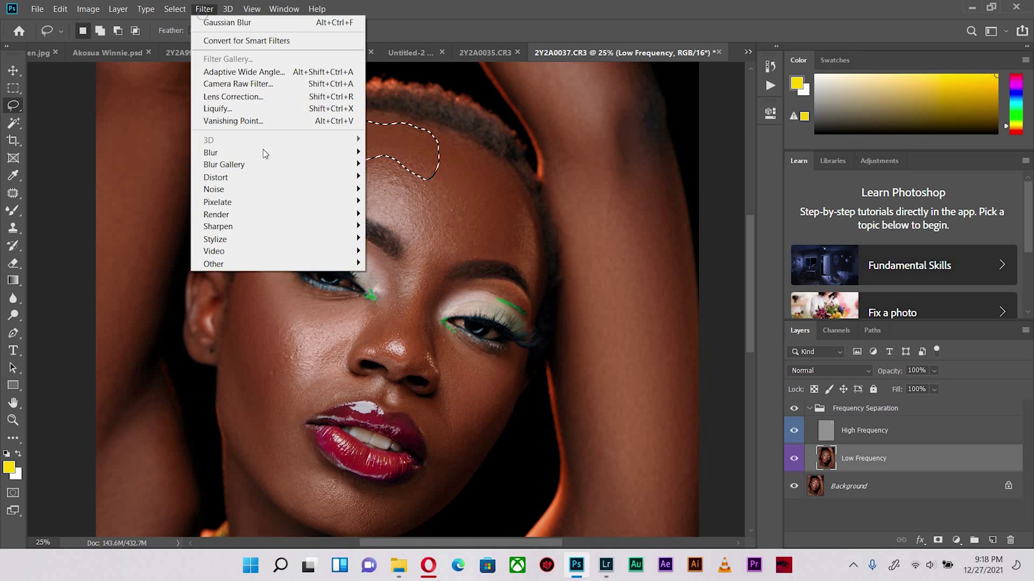
left_click(205, 8)
mouse_move(323, 152)
left_click(402, 202)
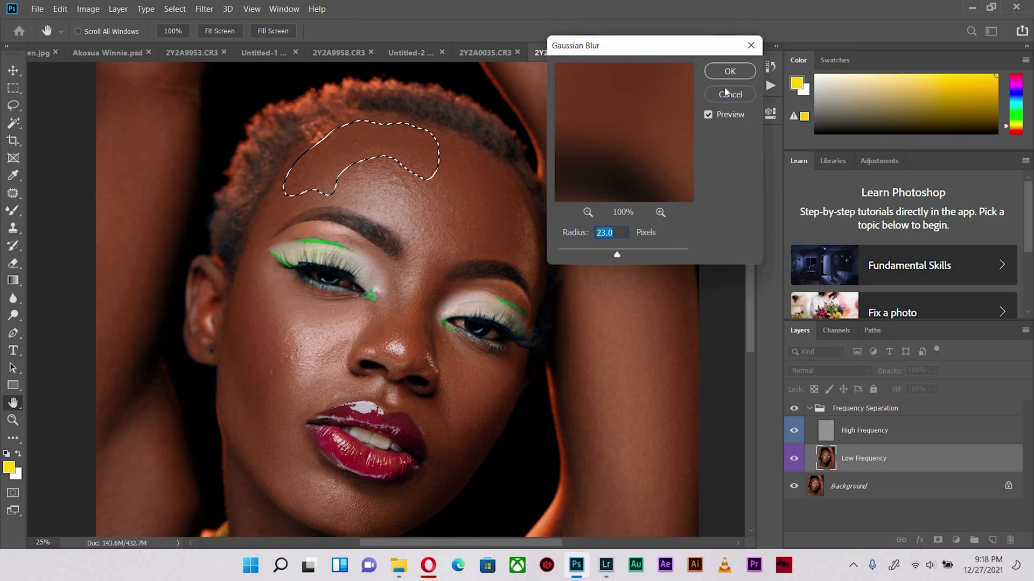
left_click(734, 72)
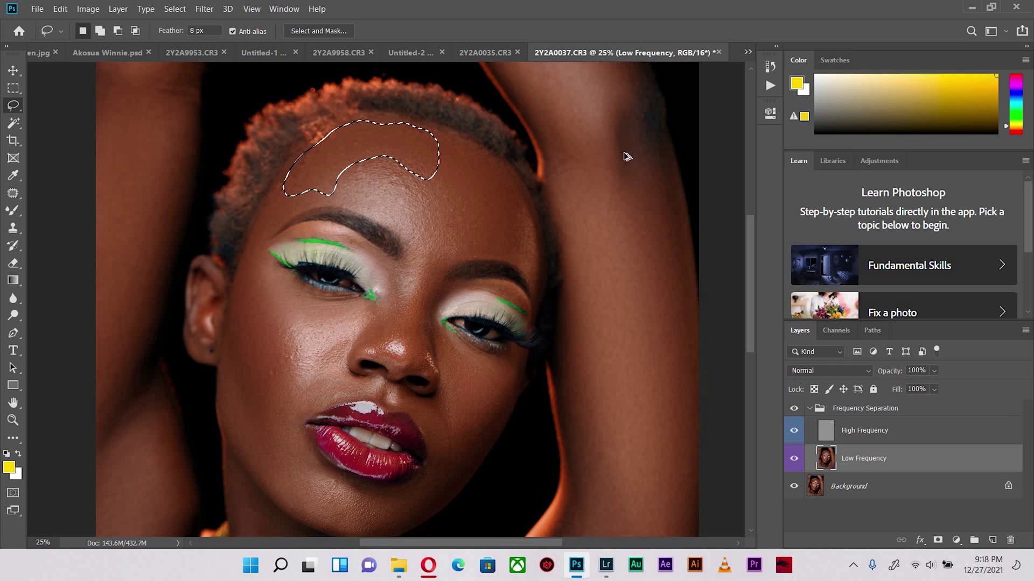
key("ctrl+d")
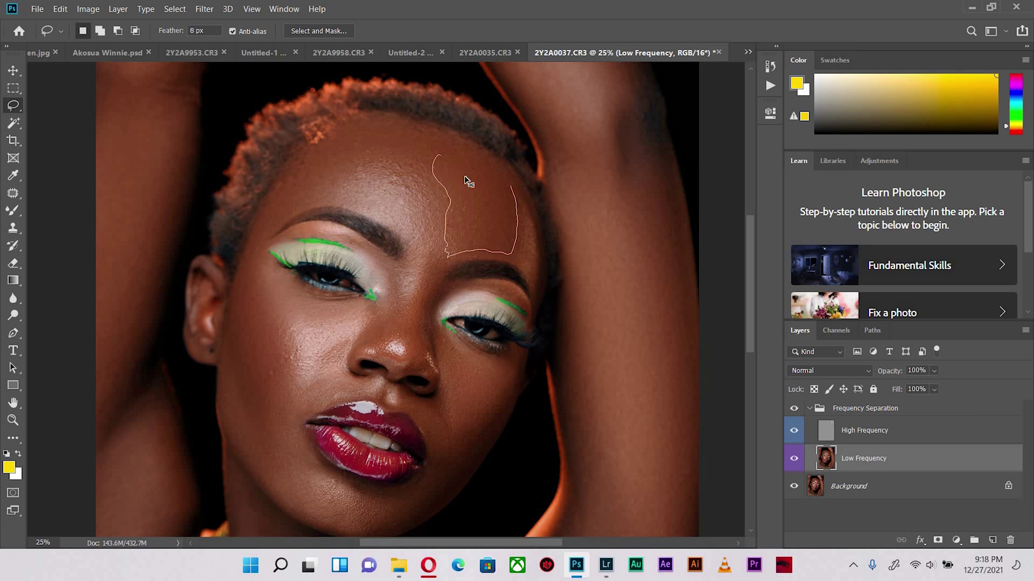
Step: Lasso the forehead area above the shadowed-side eyebrow and the edge of the forehead highlight, repeating the Gaussian Blur on each
key("ctrl+alt+f")
key("ctrl+d")
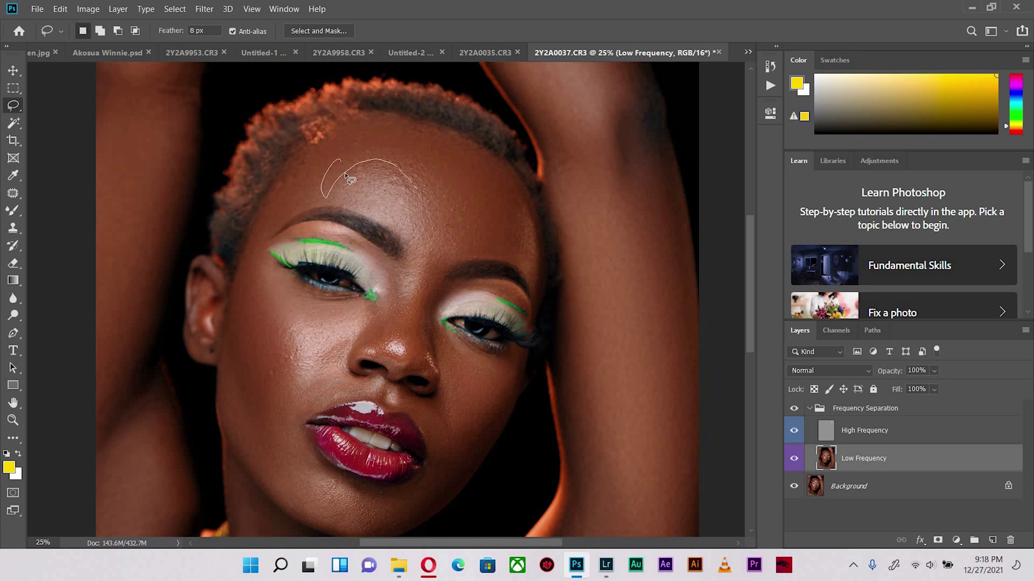
left_click_drag(343, 245, 360, 233)
key("ctrl+d")
Step: Lasso the outer cheek near the ear and the shadowed cheek below the other eye, blurring each with the same Gaussian Blur
scroll(263, 207, "down", 3)
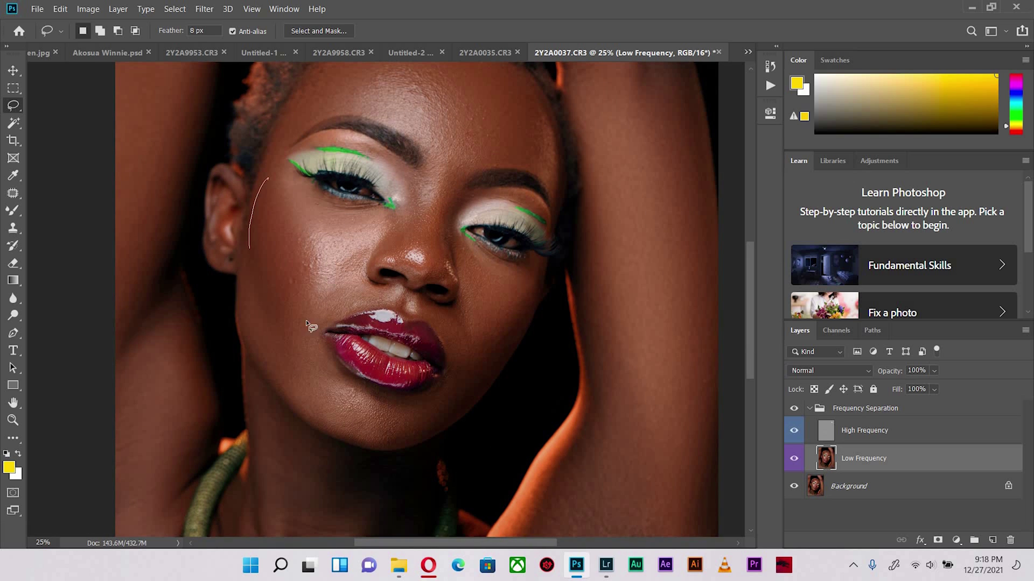
left_click_drag(257, 238, 275, 193)
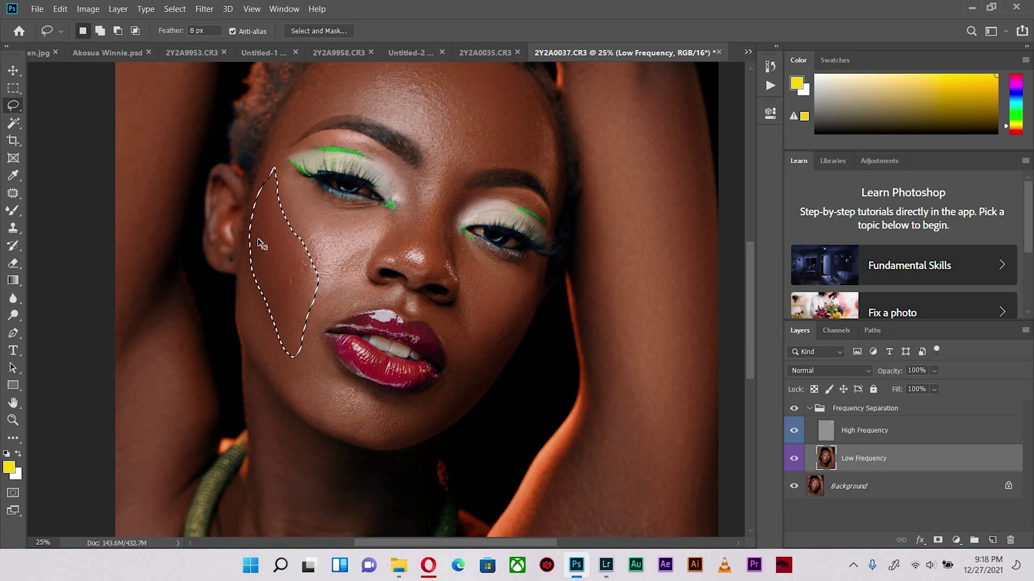
key("ctrl+d")
scroll(380, 274, "right", 3)
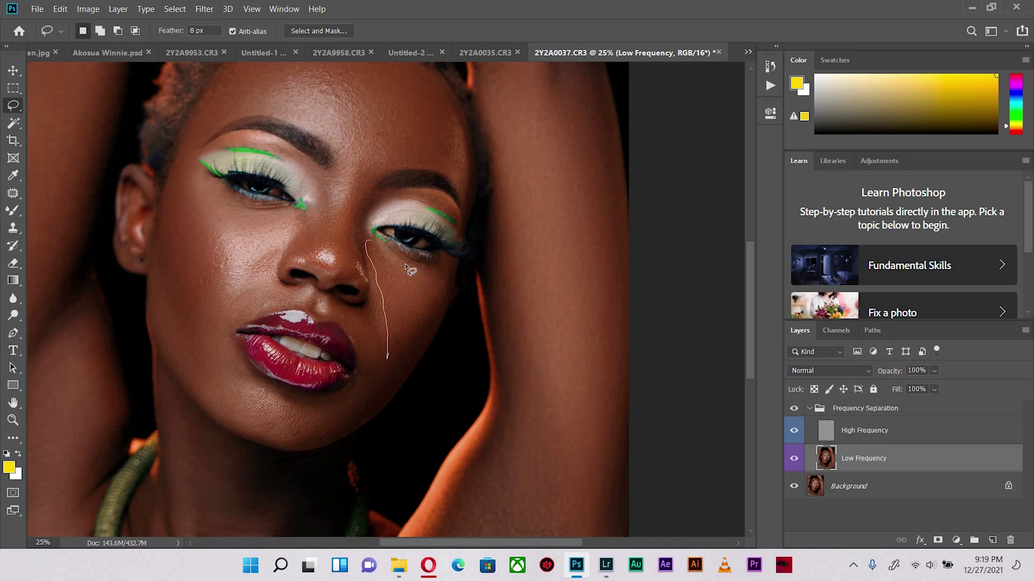
left_click_drag(404, 318, 389, 353)
key("ctrl+d")
Step: Smooth the area between the eyebrows and the central forehead with lasso selections and the repeated Gaussian Blur
scroll(377, 242, "down", 1)
scroll(377, 243, "left", 2)
scroll(357, 201, "up", 1)
scroll(364, 221, "left", 1)
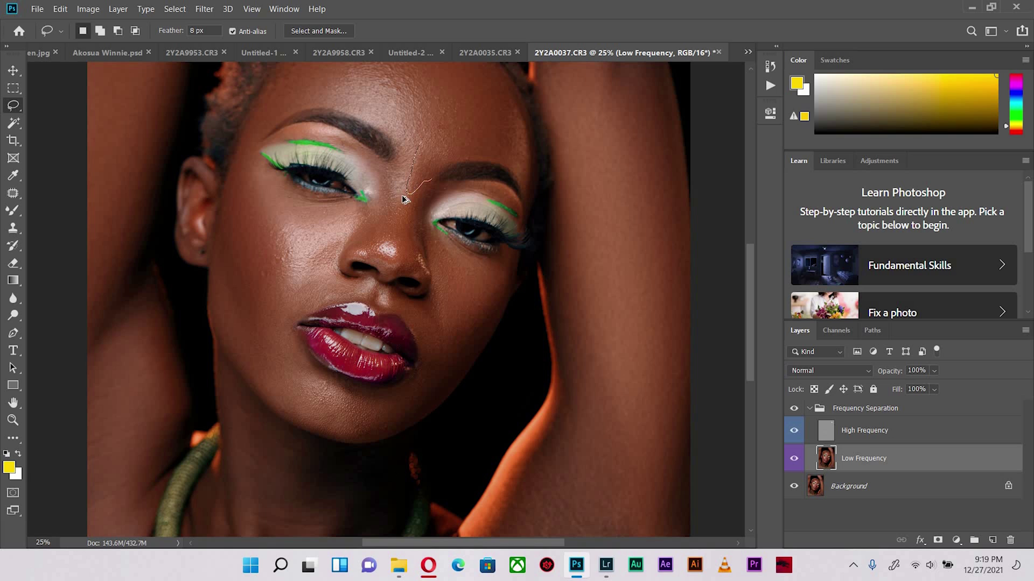
left_click_drag(407, 193, 487, 107)
key("ctrl+d")
left_click_drag(457, 315, 549, 366)
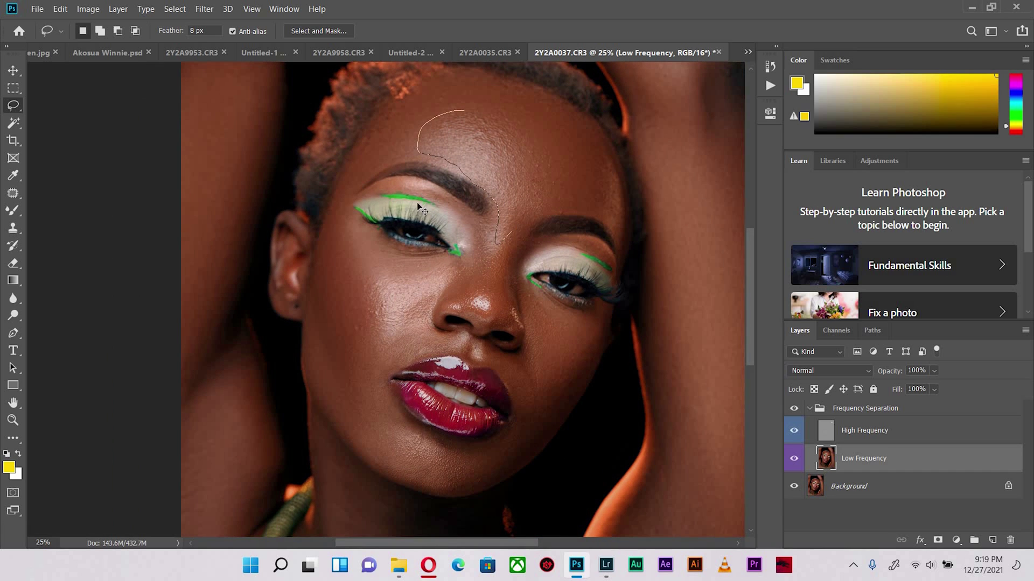
key("ctrl+d")
mouse_move(558, 137)
left_mouse_down()
mouse_move(535, 174)
mouse_move(538, 202)
left_mouse_up()
Step: Lasso and blur the lower cheek beside the mouth corner and the narrow strip along the shadowed cheek
scroll(377, 269, "down", 3)
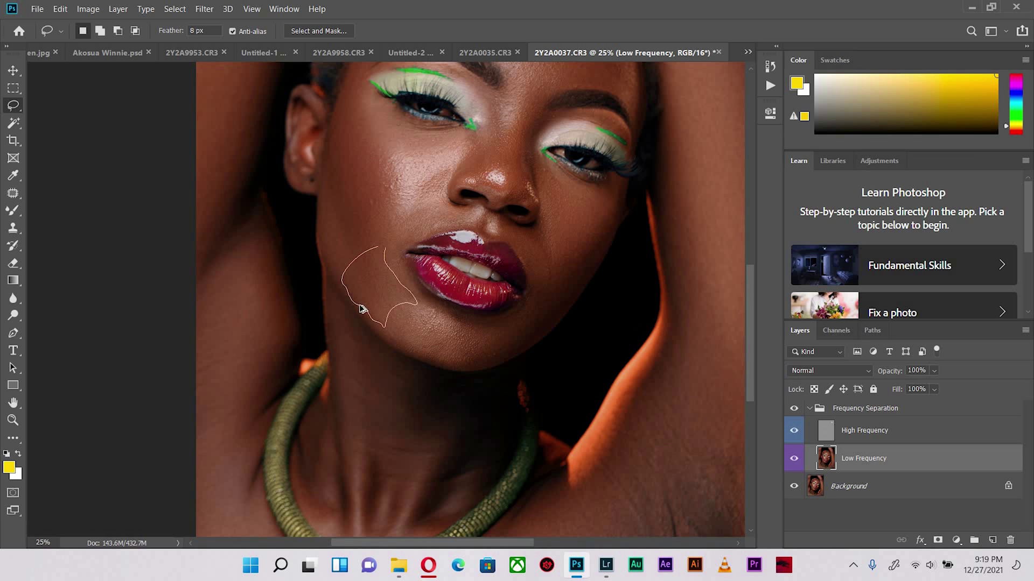
key("ctrl+d")
left_click_drag(564, 365, 560, 355)
left_click_drag(558, 258, 563, 284)
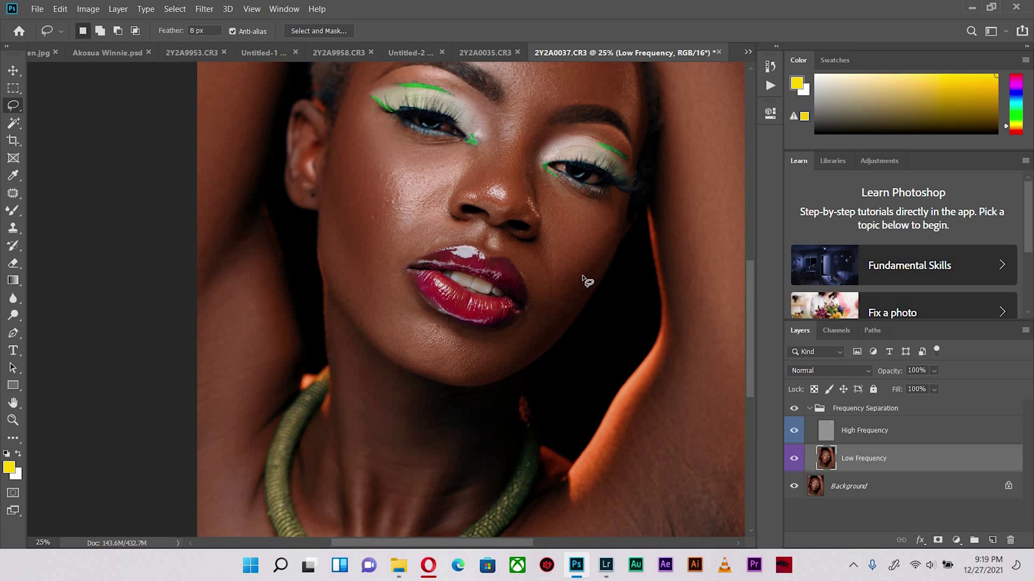
left_click_drag(522, 326, 535, 311)
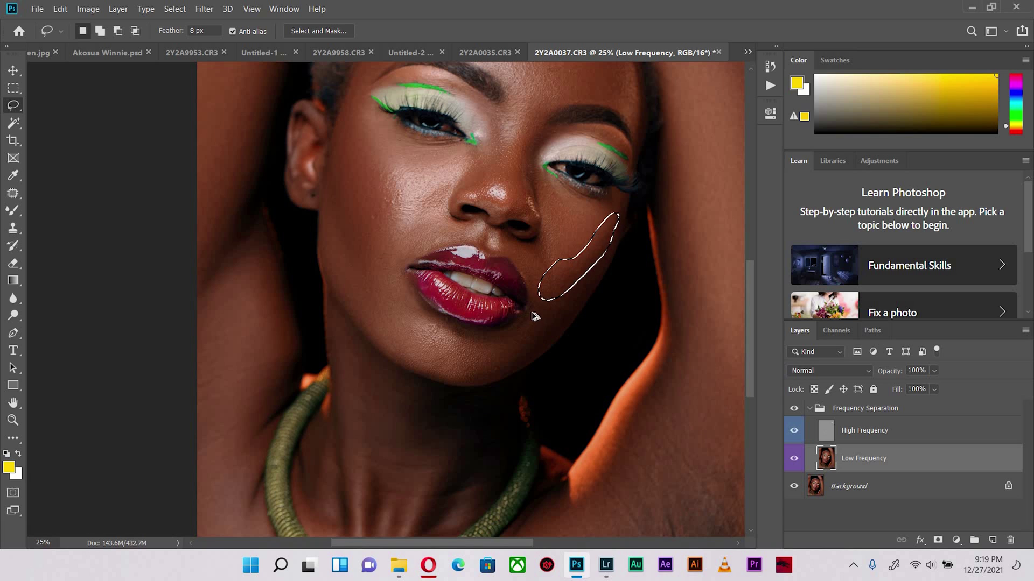
key("ctrl+d")
Step: Lasso a narrow strip on the cheekbone below the outer eye corner and repeat the Gaussian Blur on it
left_click_drag(440, 253, 457, 320)
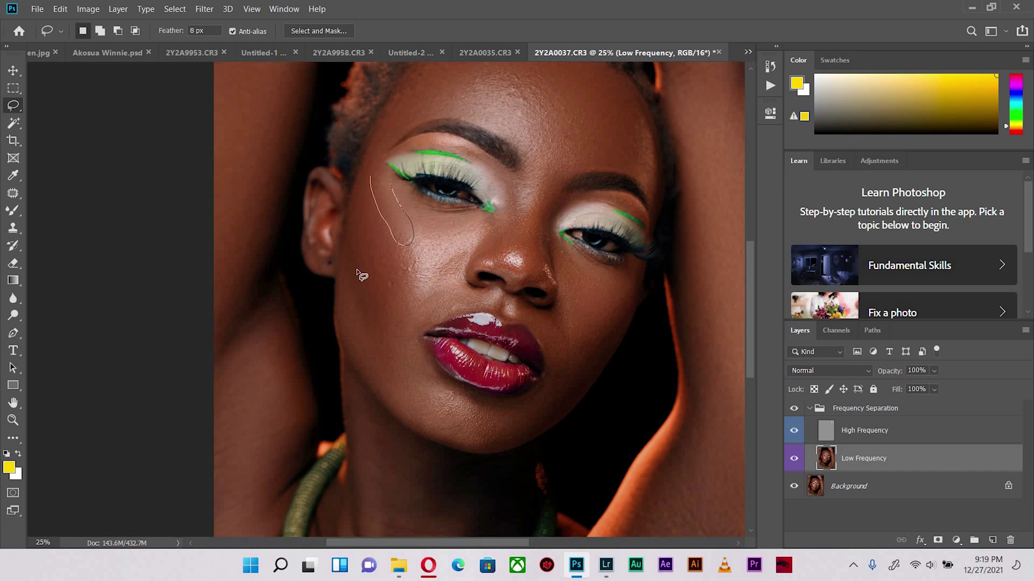
left_click_drag(358, 274, 376, 270)
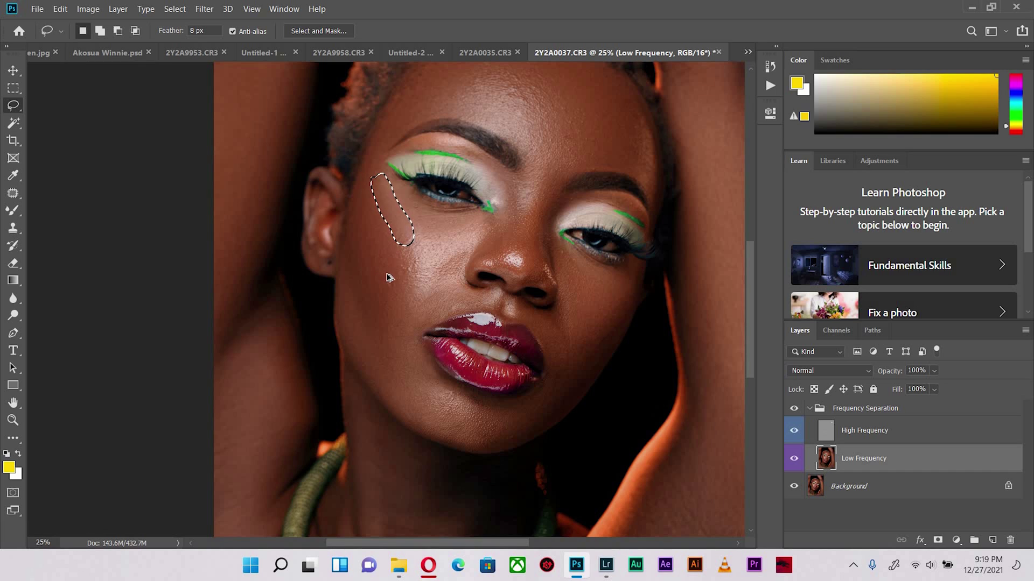
key("ctrl+alt+f")
Step: Lasso and blur the long strip on the arm behind the ear and the outer side of the opposite arm below the elbow
mouse_move(265, 104)
left_mouse_down()
mouse_move(249, 203)
mouse_move(219, 310)
mouse_move(245, 290)
mouse_move(273, 219)
mouse_move(292, 98)
left_mouse_up()
left_click_drag(282, 172, 250, 107)
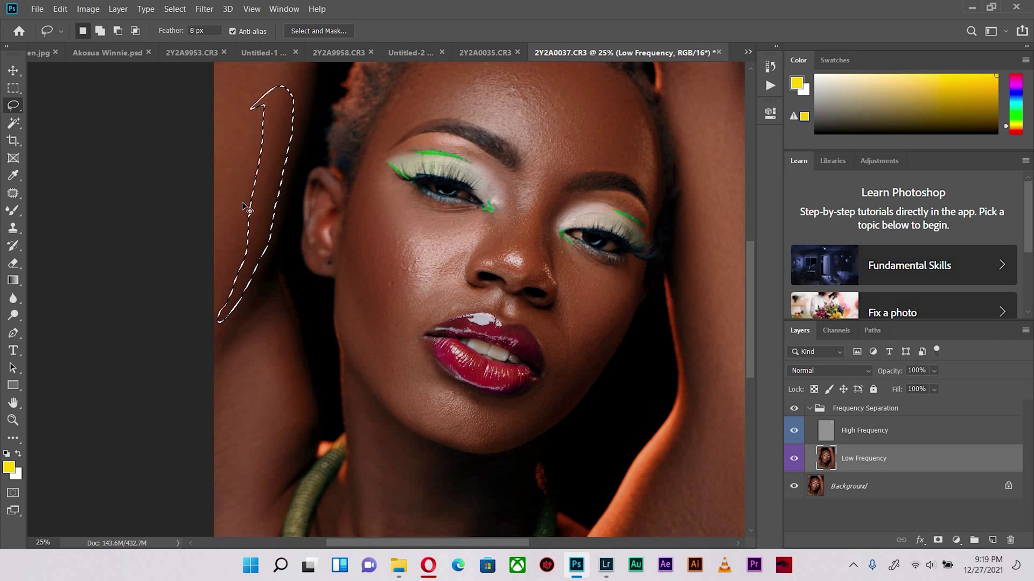
key("ctrl+d")
left_click_drag(524, 197, 362, 393)
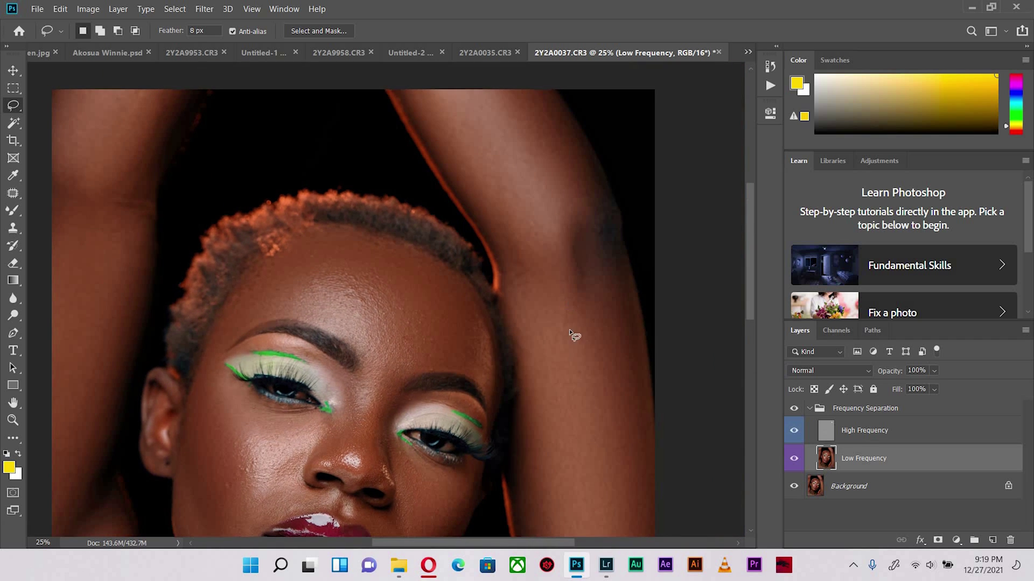
mouse_move(570, 330)
left_mouse_down()
mouse_move(601, 473)
mouse_move(631, 494)
mouse_move(628, 327)
left_mouse_up()
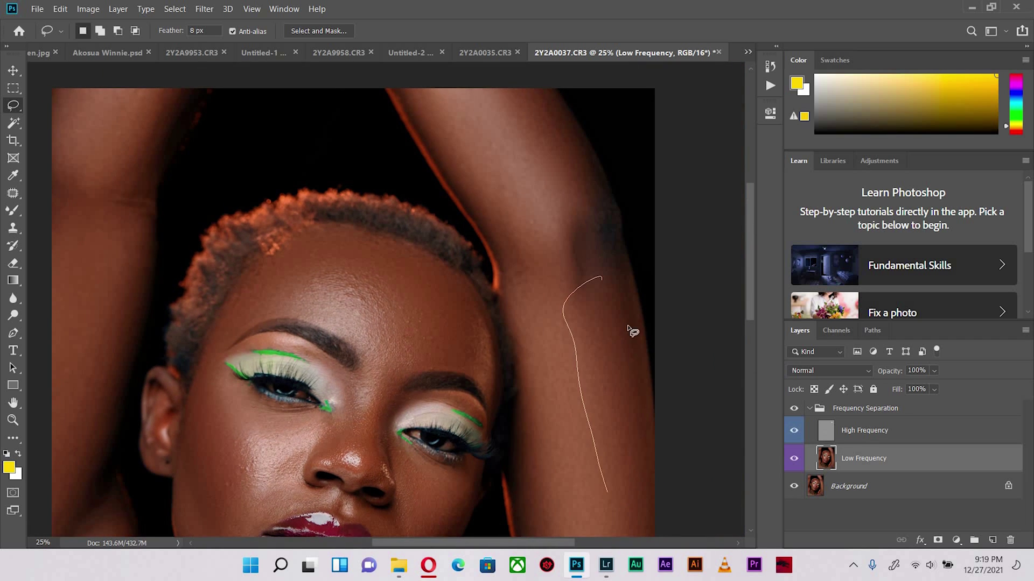
left_click_drag(576, 381, 584, 383)
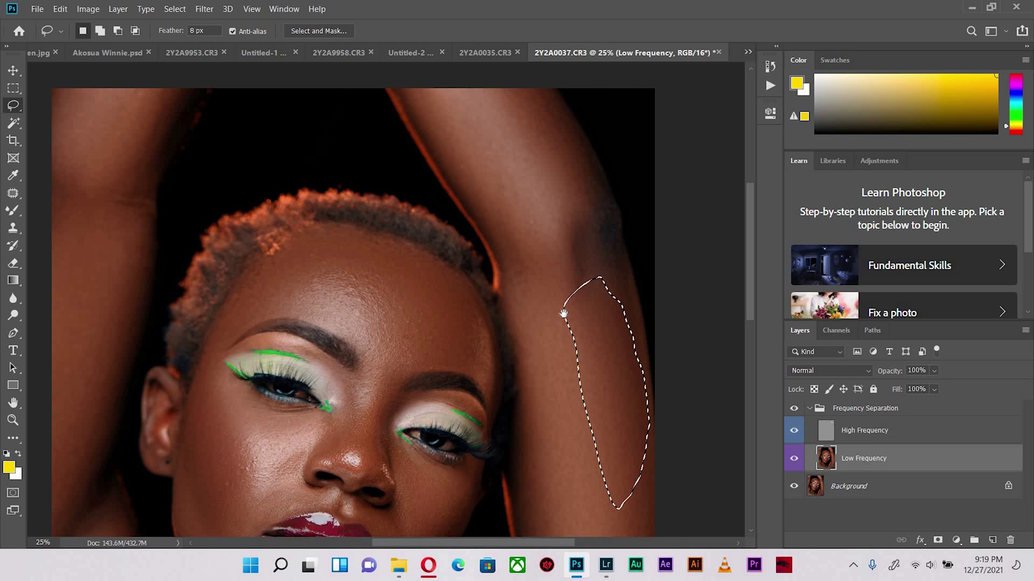
key("ctrl+d")
scroll(571, 309, "down", 4)
scroll(571, 309, "left", 2)
key("ctrl+minus")
key("ctrl+minus")
key("ctrl+minus")
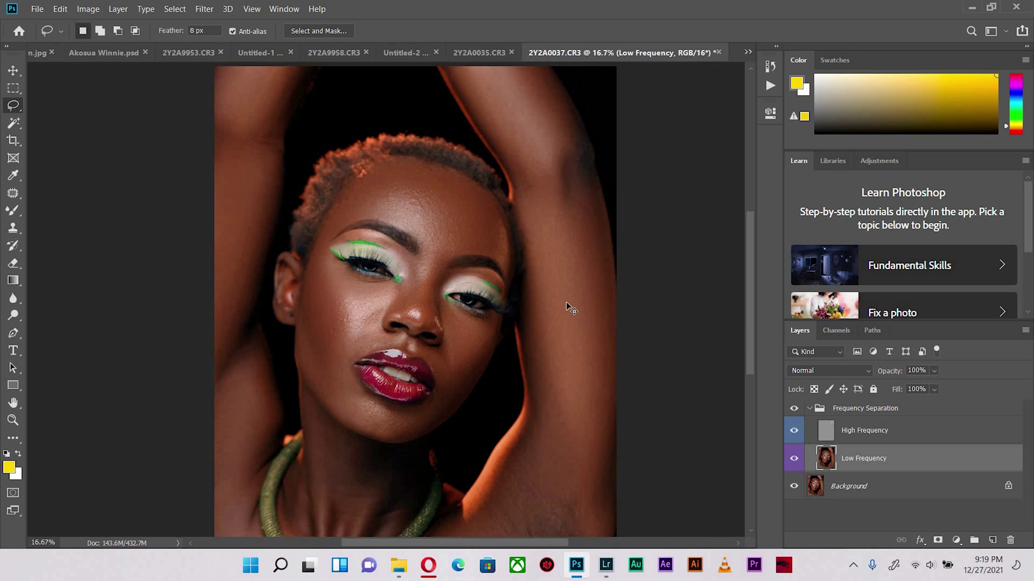
Step: Compare the retouched portrait with the original by repeatedly showing only the Background layer and restoring the other layers
key("ctrl+plus")
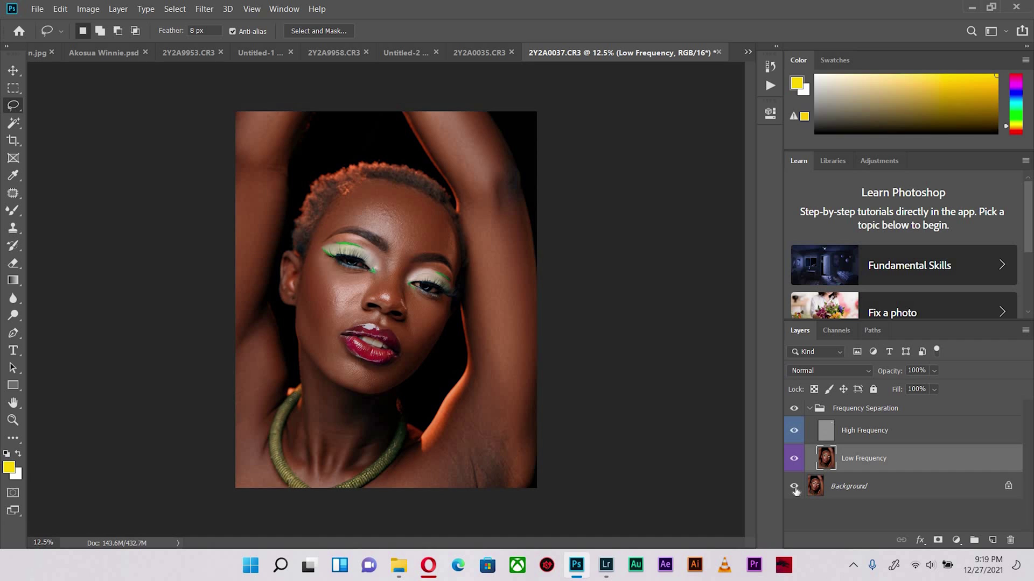
left_click(795, 489, "alt")
left_click(796, 487, "alt")
left_click(795, 488, "alt")
left_click(795, 488, "alt")
left_click(793, 489, "alt")
left_click(793, 488, "alt")
key("ctrl+plus")
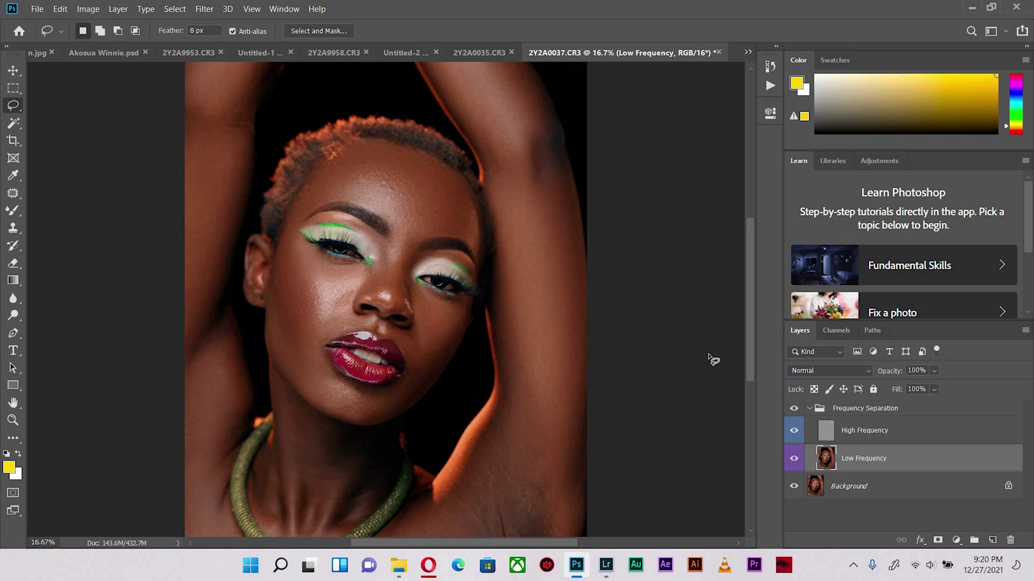
Step: Select the Frequency Separation group and collapse it
left_click(813, 412)
left_click(809, 409)
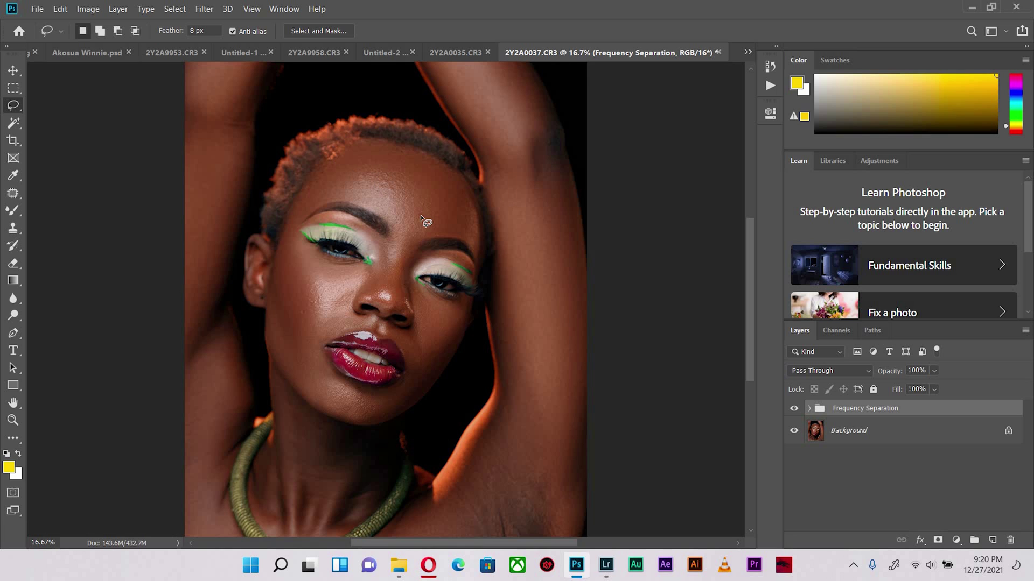
Step: Examine the smoothed skin on the forehead, cheeks, chin, neck and arms at close range and in the full portrait
key("ctrl+plus")
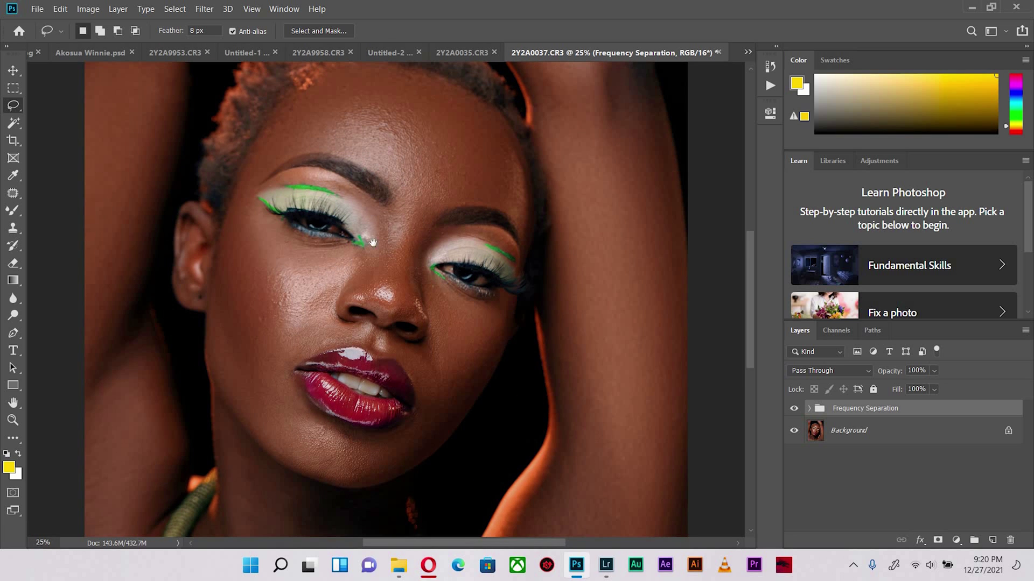
left_click_drag(393, 239, 444, 288)
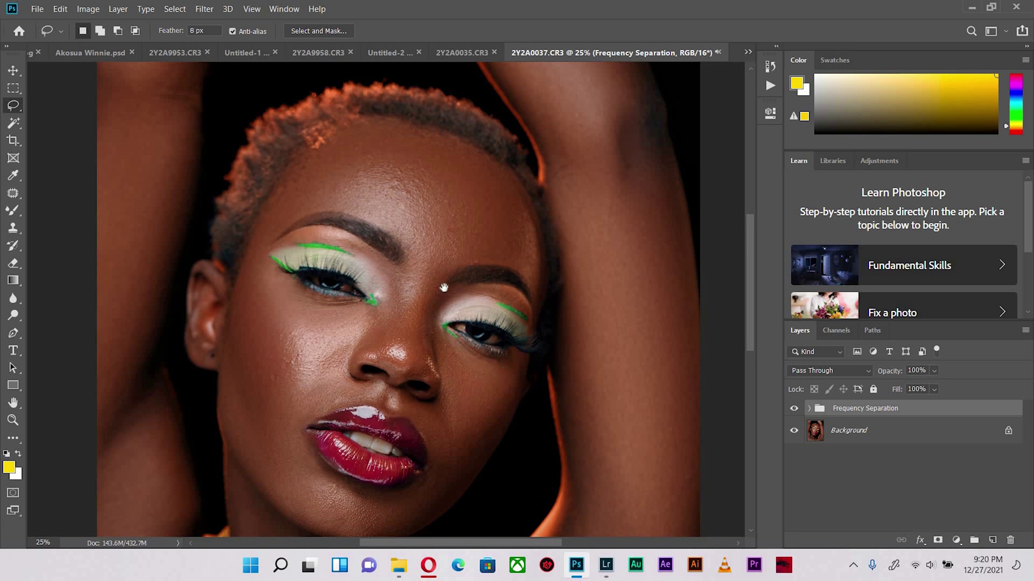
left_click_drag(272, 211, 301, 114)
left_click_drag(292, 298, 285, 358)
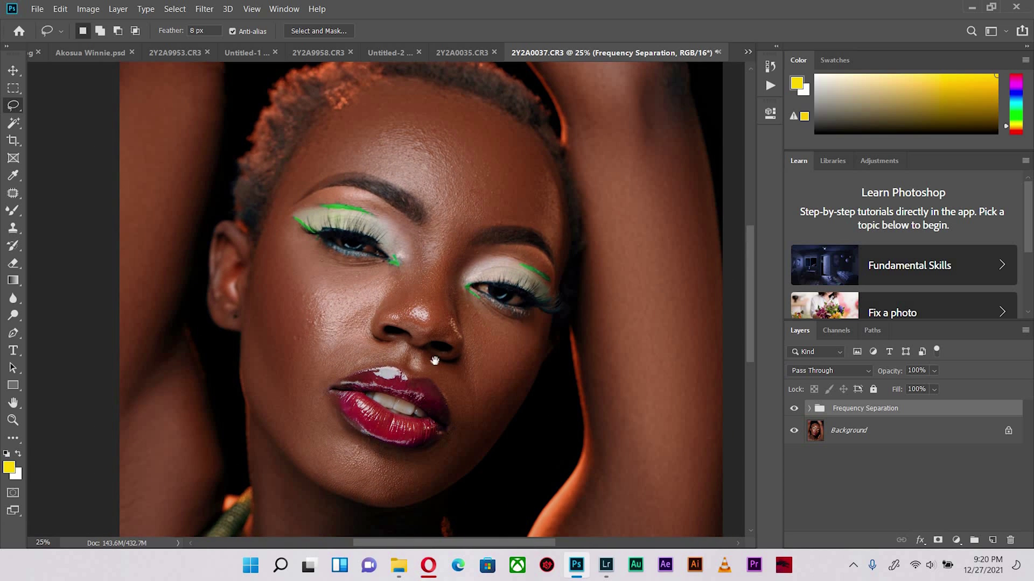
scroll(338, 226, "down", 2)
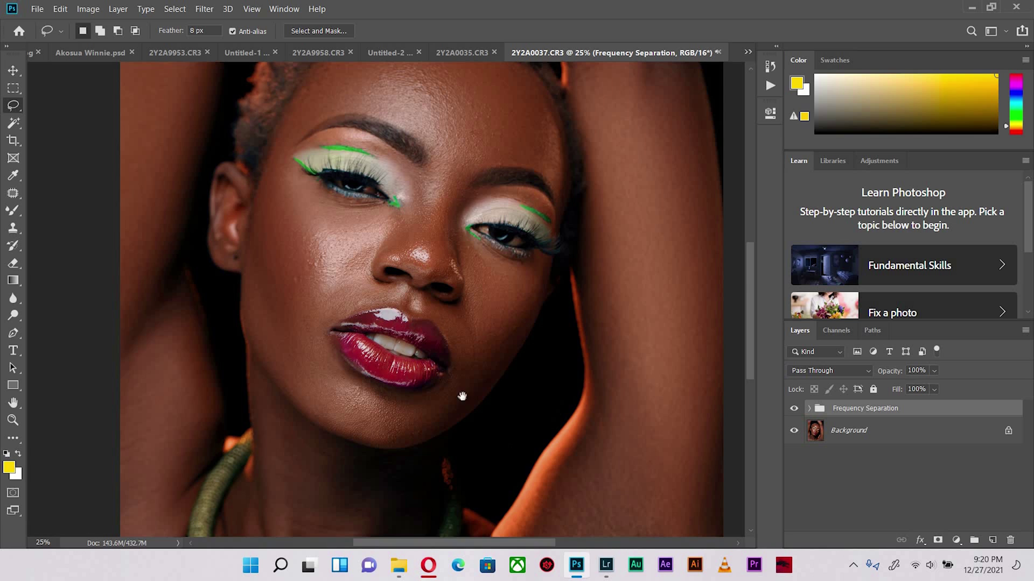
scroll(458, 430, "down", 5)
scroll(451, 461, "down", 2)
scroll(450, 454, "up", 5)
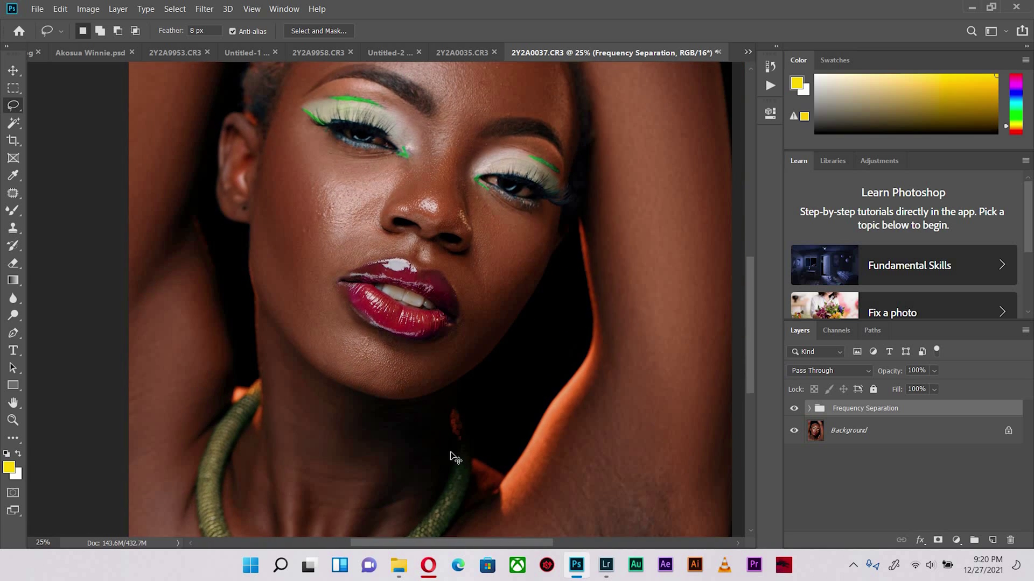
scroll(455, 458, "down", 3)
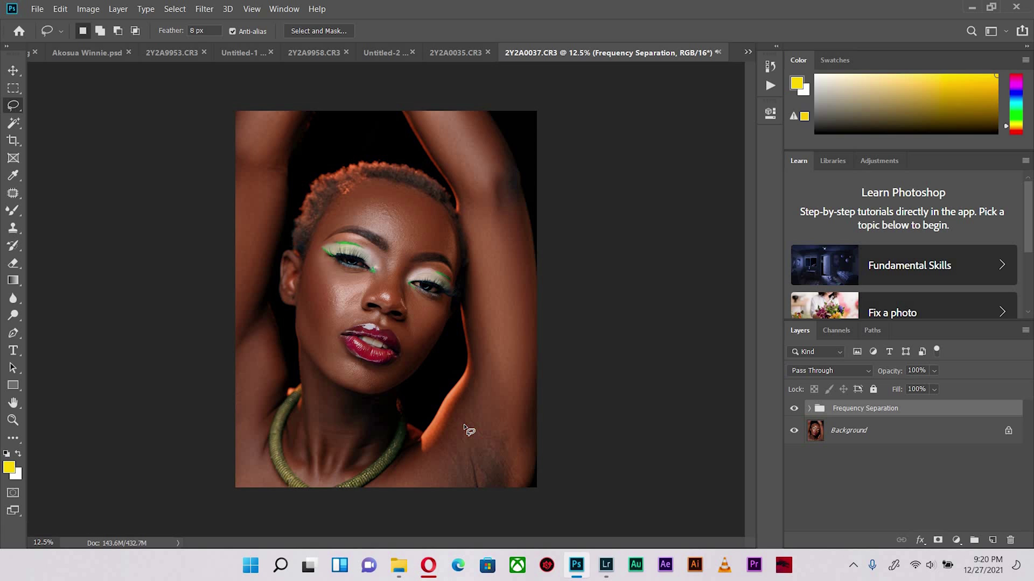
scroll(413, 282, "up", 2)
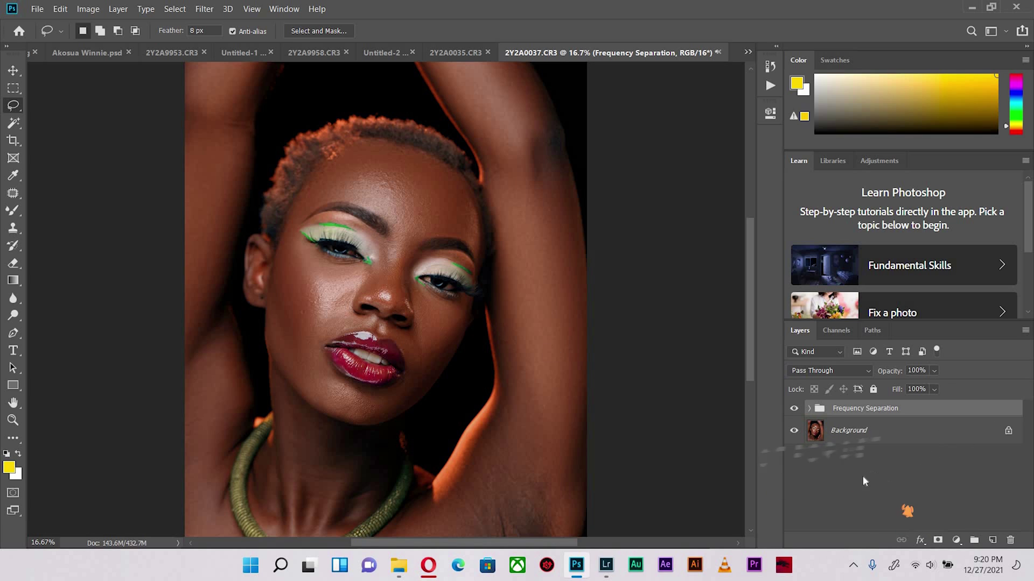
Step: Add a Curves adjustment layer above the Frequency Separation group, raise its midtones to brighten the image, and invert its mask to black
left_click(957, 540)
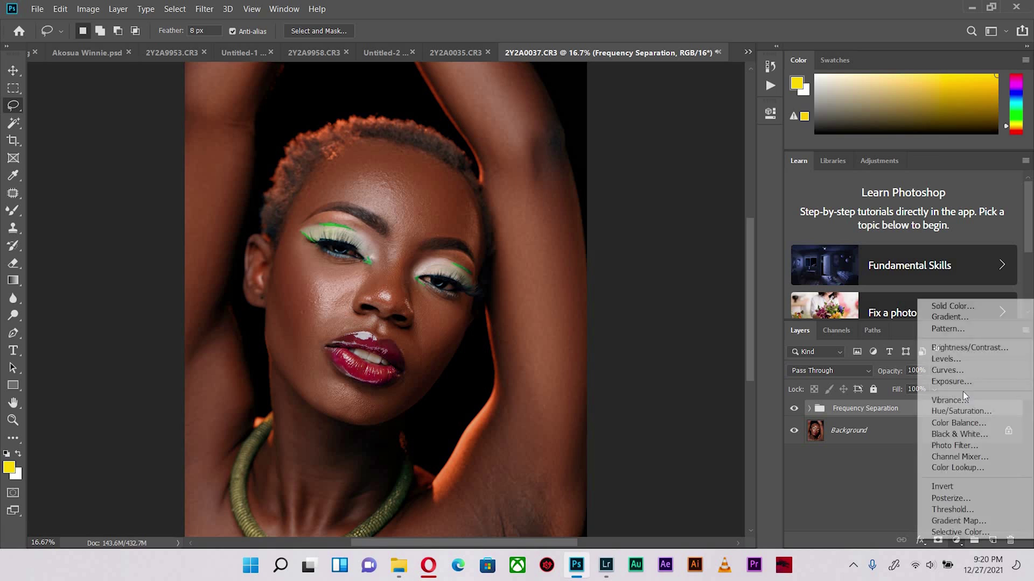
key("Return")
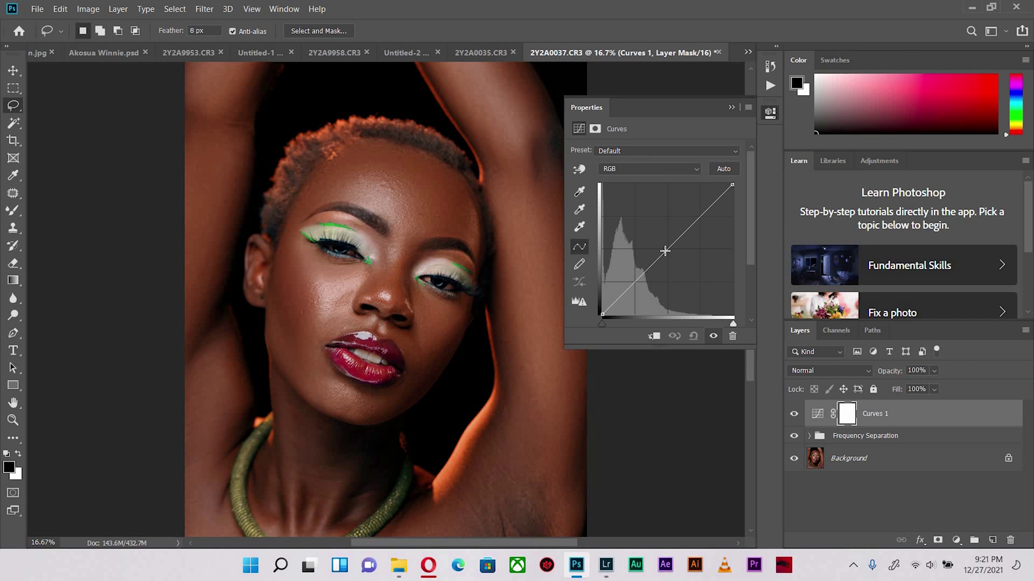
left_click_drag(658, 244, 653, 235)
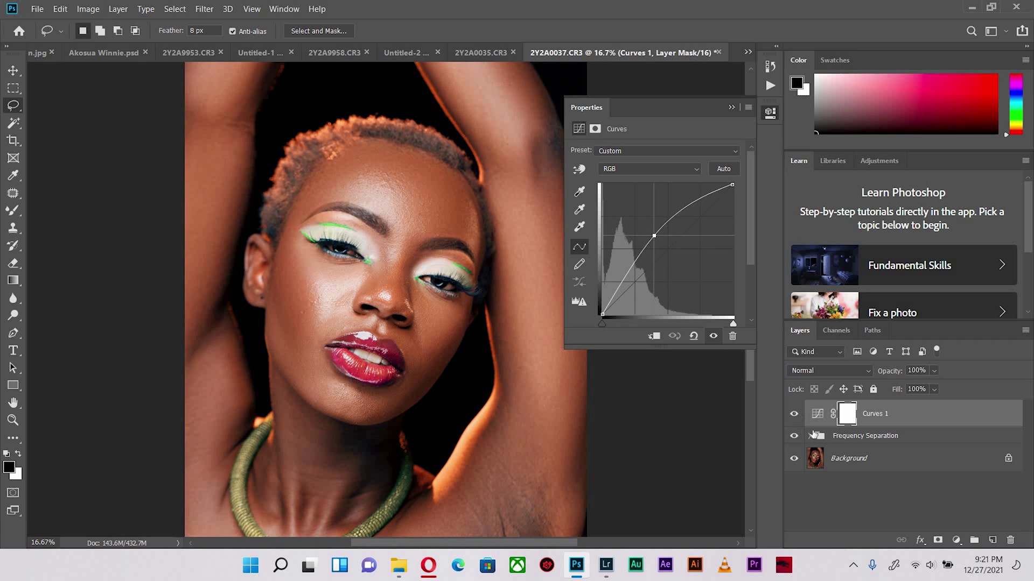
left_click(843, 421)
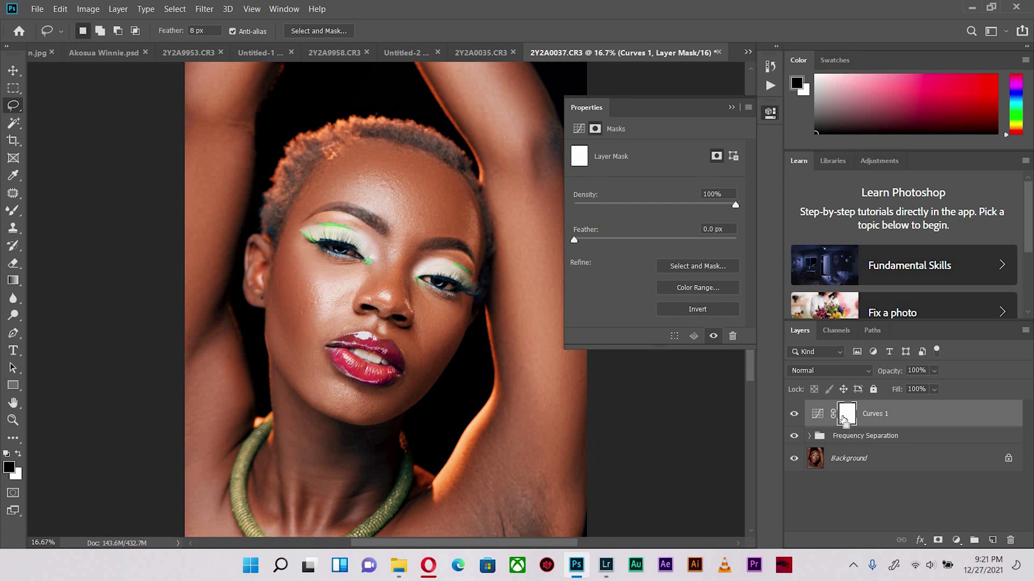
key("ctrl+i")
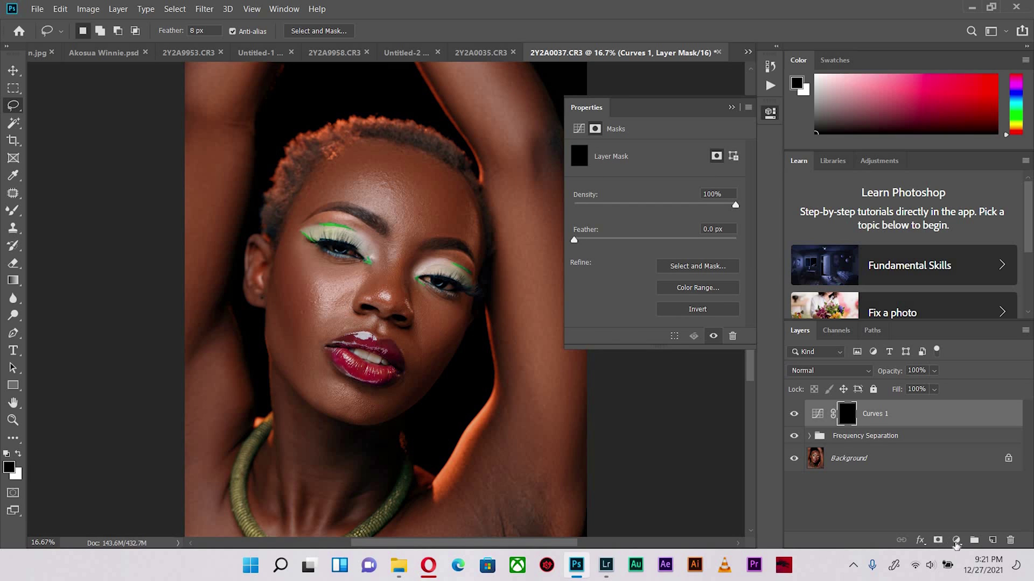
Step: Add a second Curves adjustment layer, lower its midtones to darken the image, and invert its mask to black
left_click(956, 540)
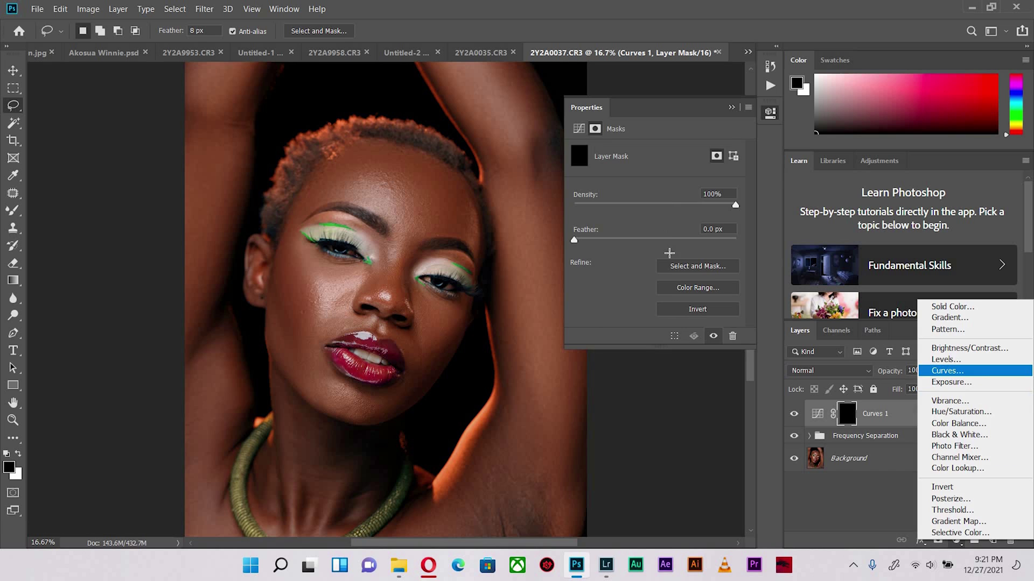
left_click(678, 266)
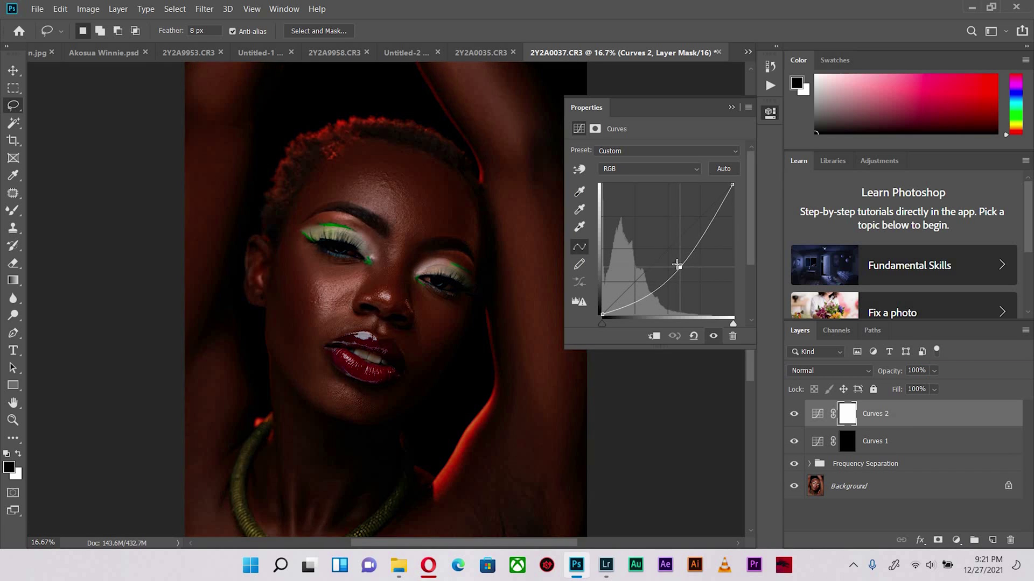
left_click_drag(677, 263, 673, 262)
left_click(848, 425)
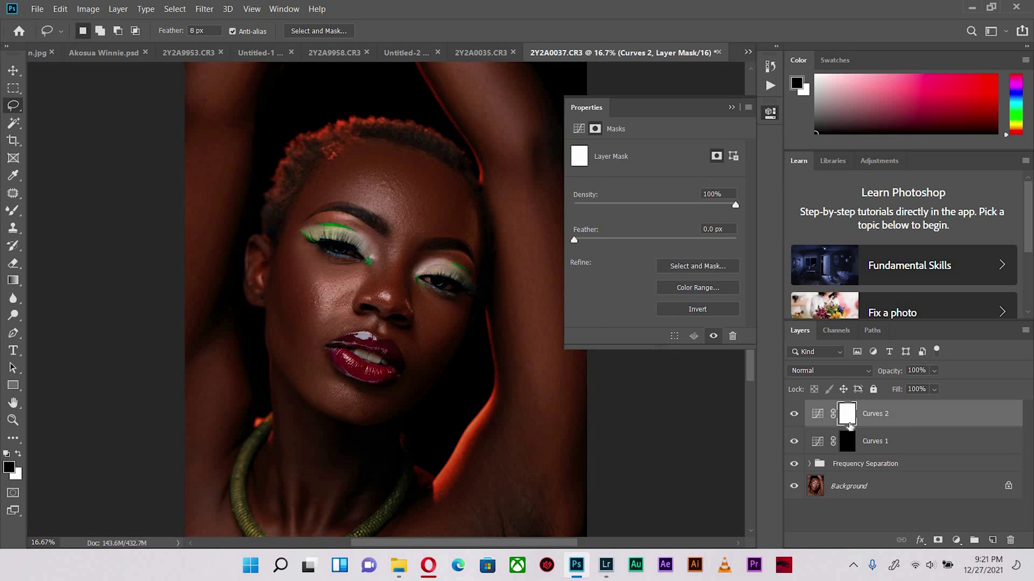
key("ctrl+i")
Step: Select the brightening Curves 1 layer and set up the regular Brush tool with 2% flow for painting its mask
left_click(878, 446)
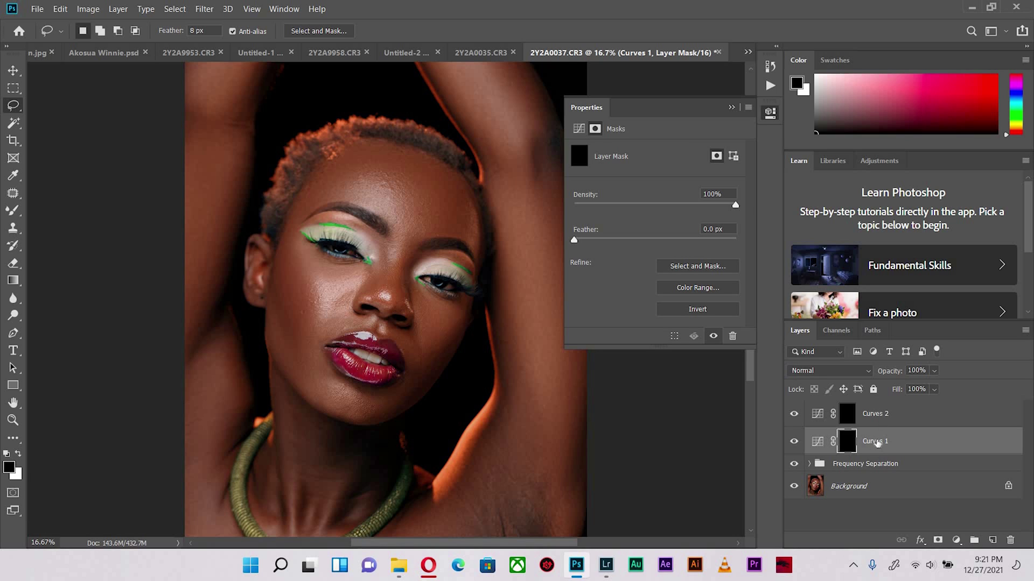
left_click(707, 125)
key("ctrl+plus")
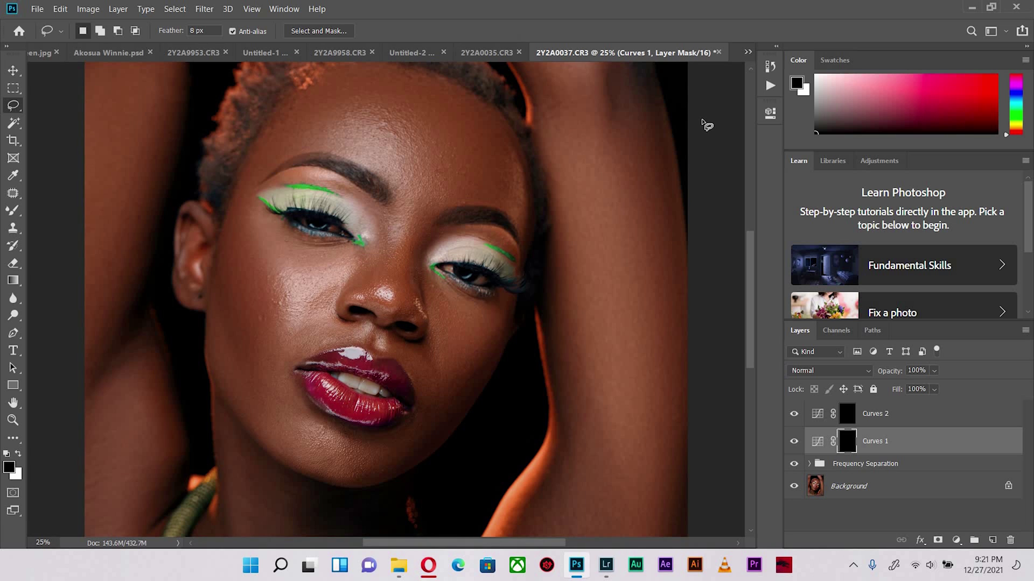
key("ctrl+plus")
key("ctrl+minus")
left_click_drag(561, 303, 581, 350)
left_click(13, 210)
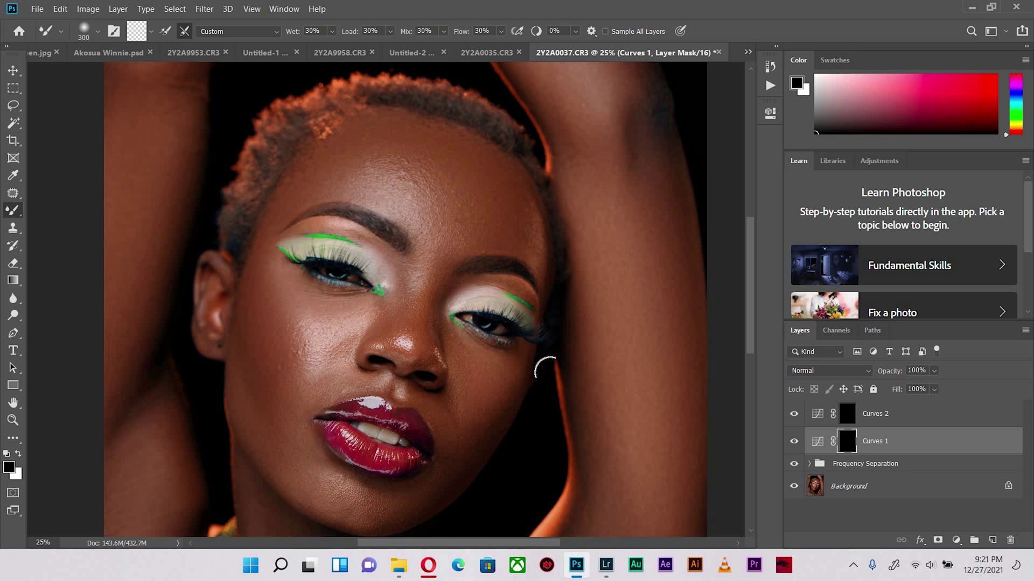
key("shift+b")
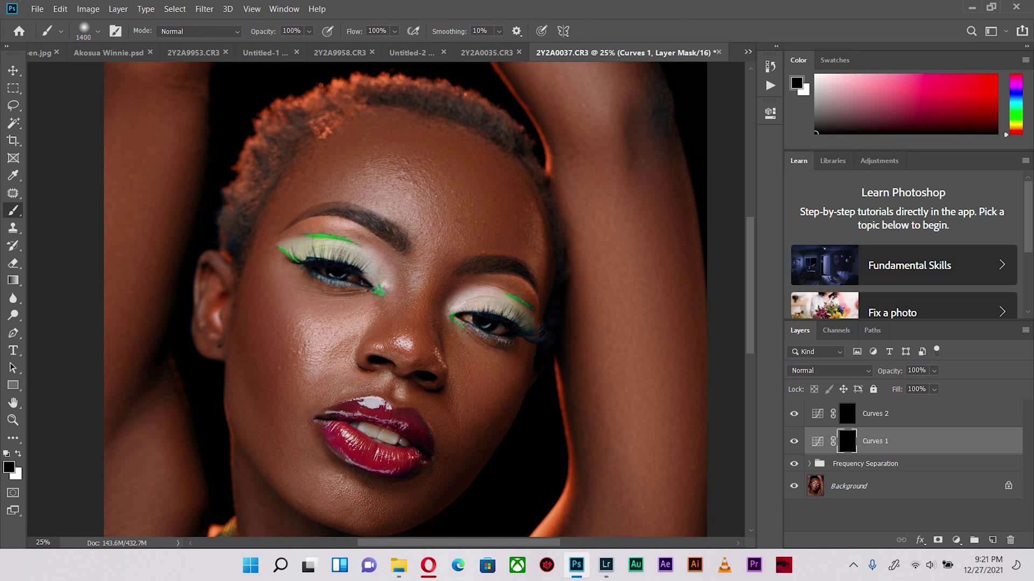
left_click(370, 30)
key("ctrl+a")
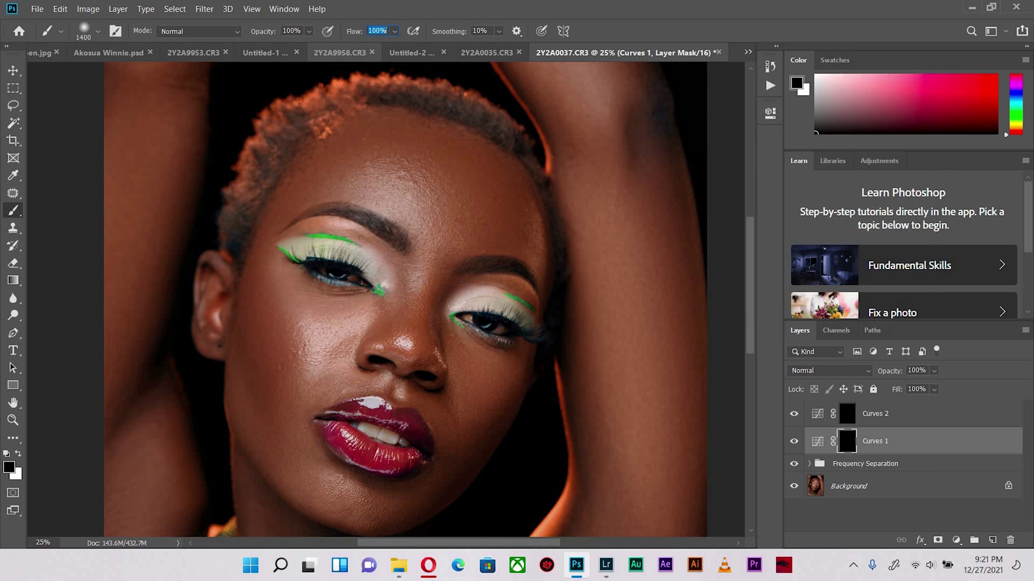
type("2")
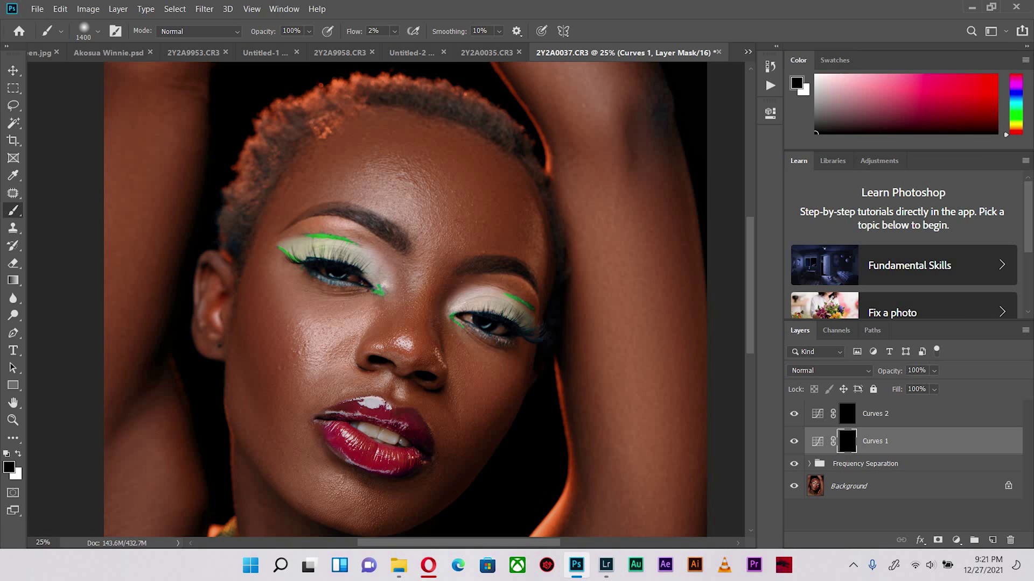
Step: Paint white on the Curves 1 mask over the forehead highlight with a soft brush, reducing its size to 175 px
type("x")
key("bracketleft")
key("bracketleft")
key("bracketleft")
key("bracketleft")
key("bracketright")
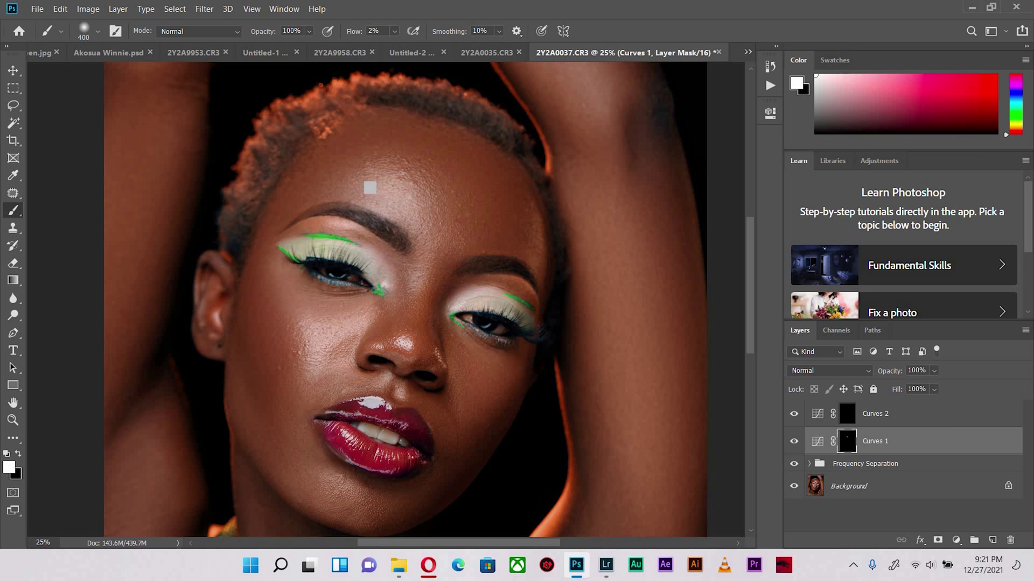
key("bracketright")
key("bracketright")
key("bracketleft")
key("bracketleft")
key("bracketleft")
key("bracketleft")
key("bracketleft")
key("bracketleft")
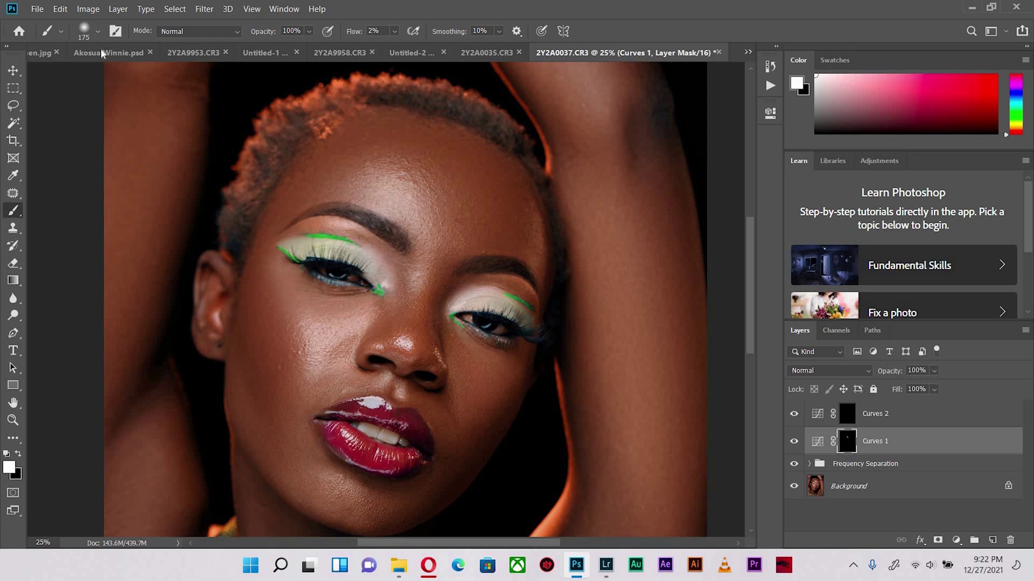
Step: Review the brush presets and the brush's Shape Dynamics settings, including pen-pressure control and minimum diameter
right_click(117, 86)
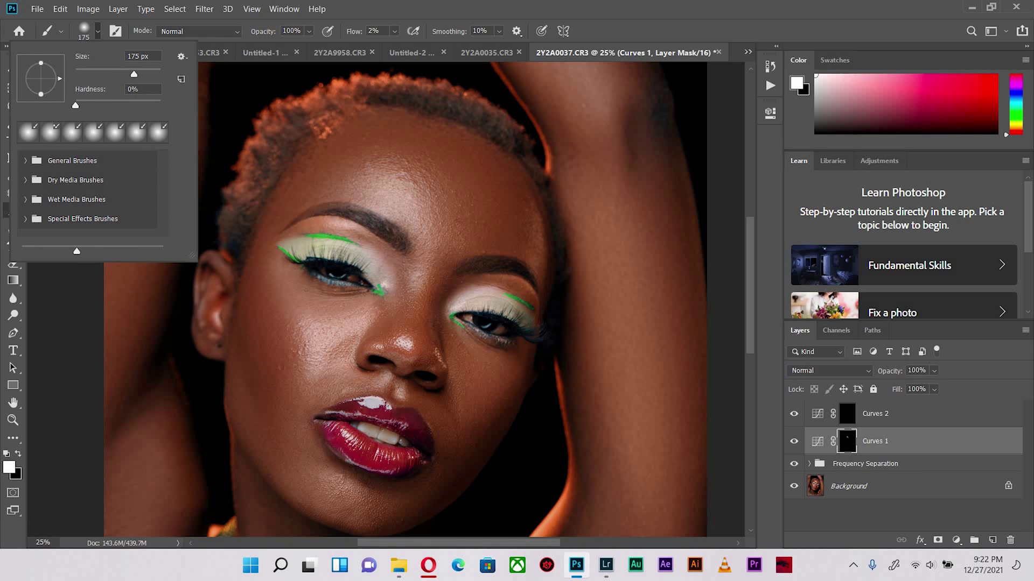
left_click(788, 65)
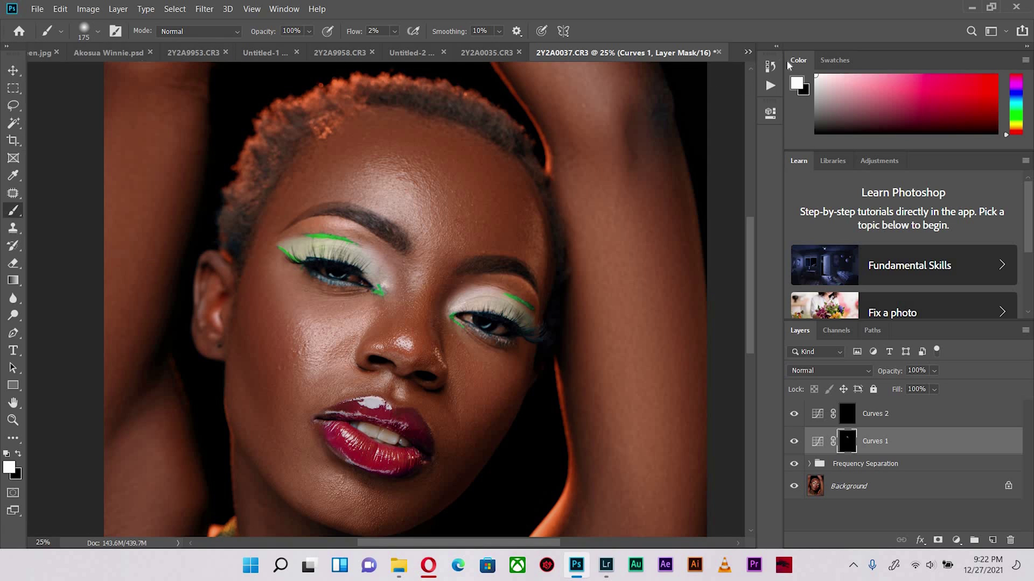
left_click(777, 48)
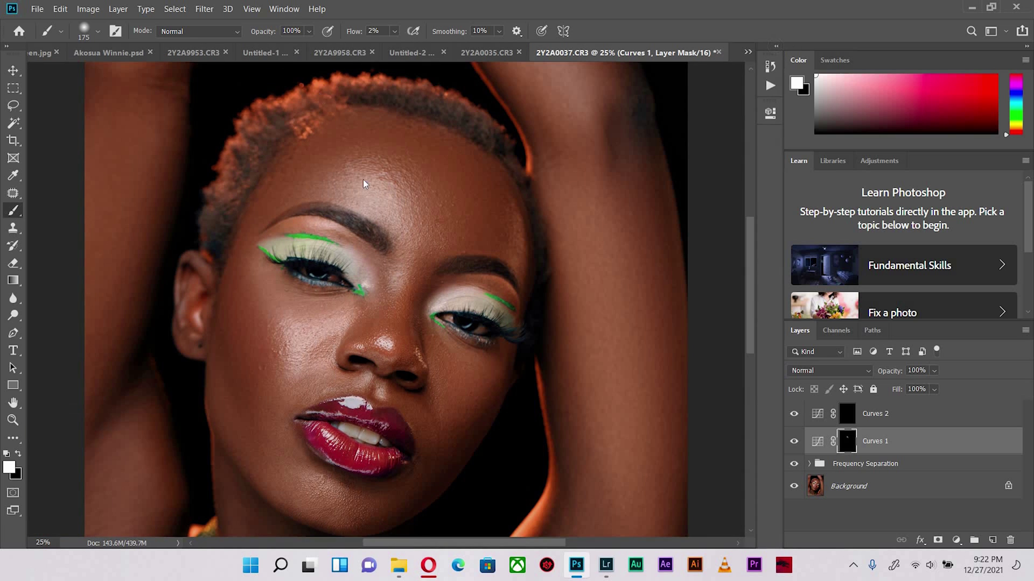
left_click(285, 9)
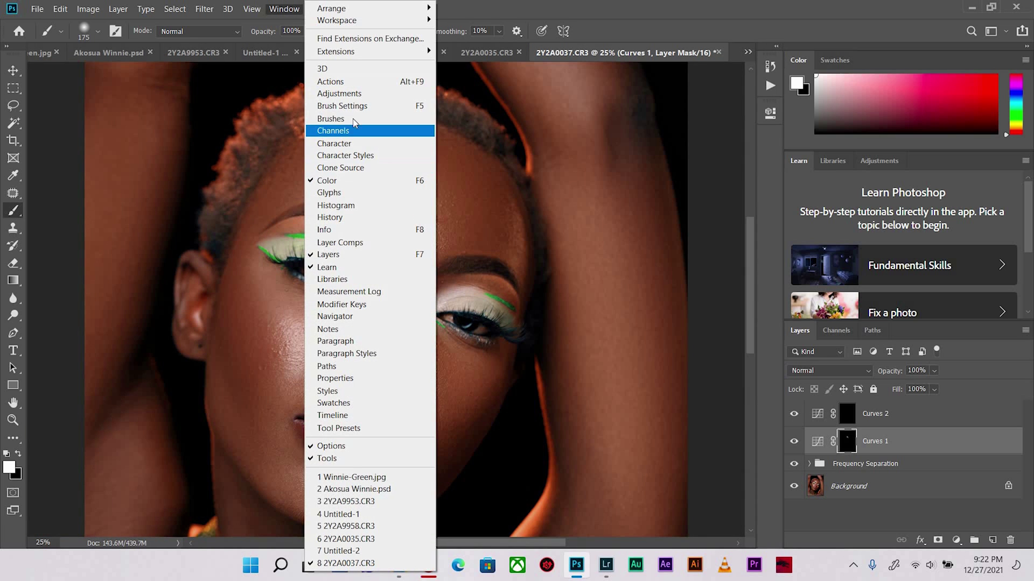
left_click(358, 120)
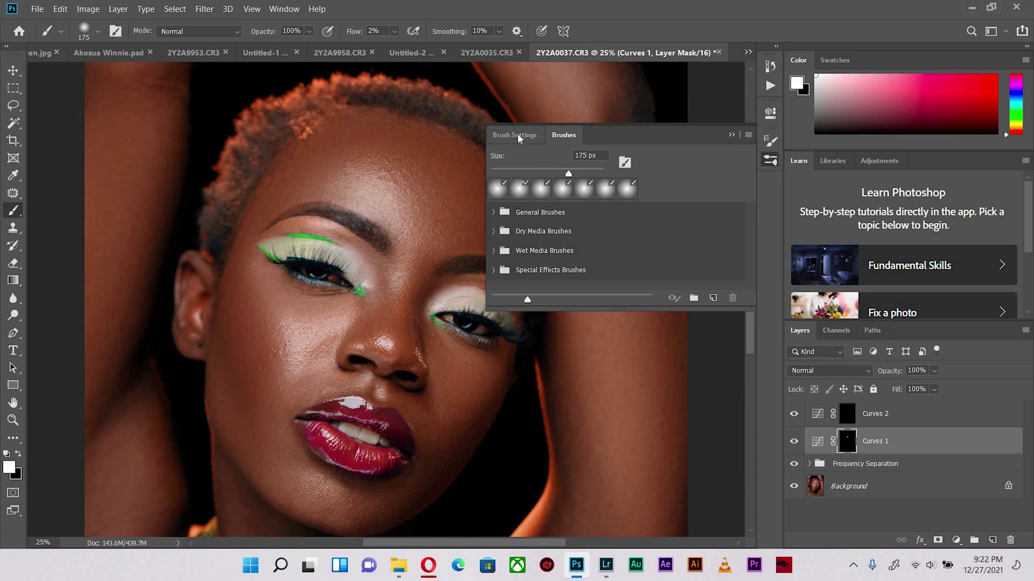
left_click(517, 135)
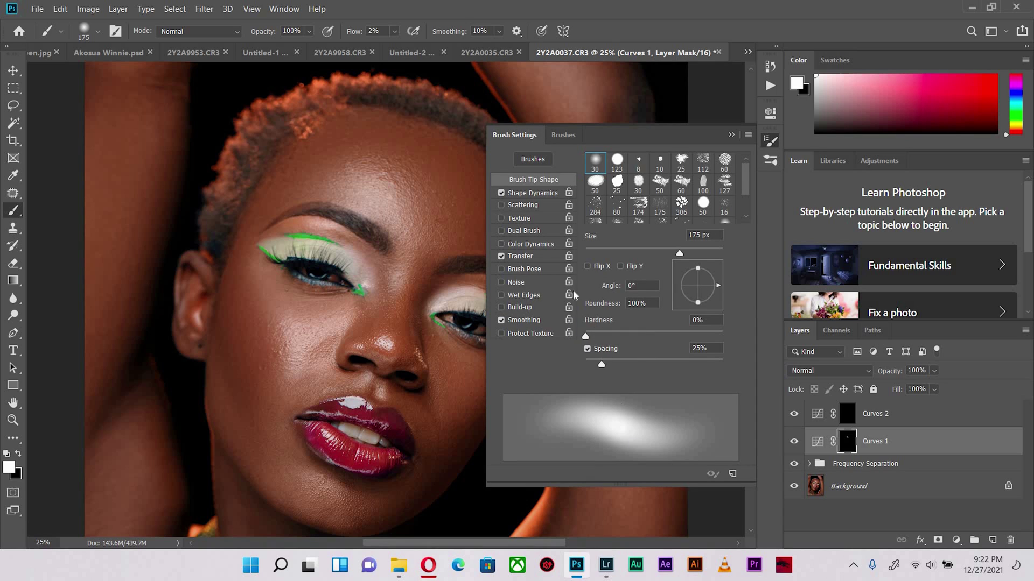
left_click(533, 192)
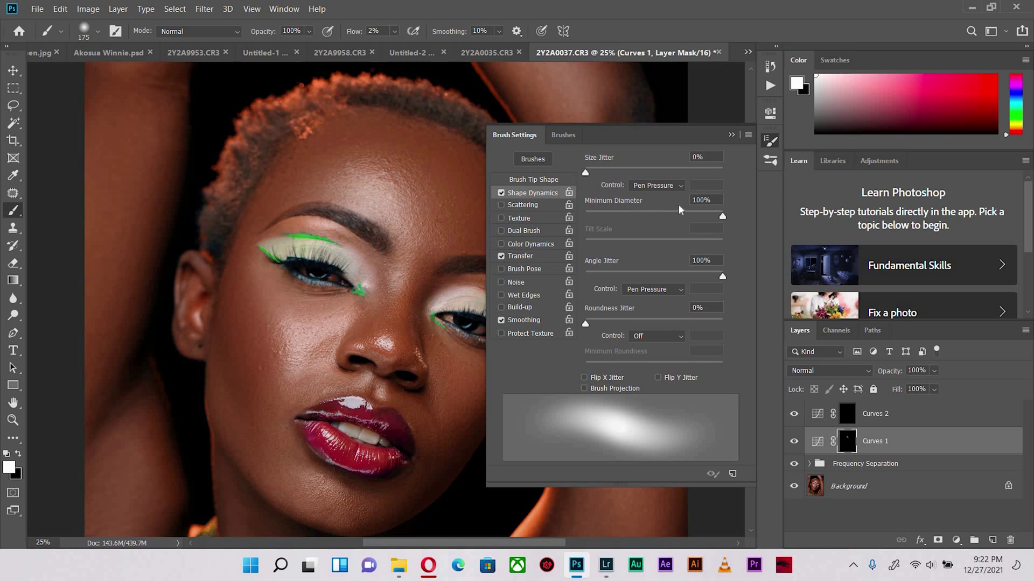
key("F5")
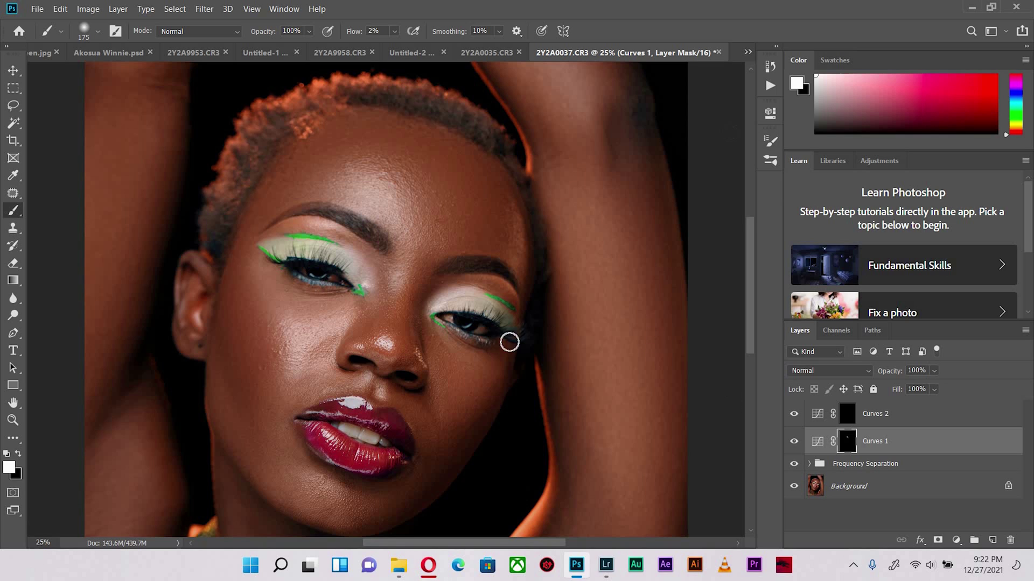
Step: Brighten the forehead and nose highlights by painting white on the Curves 1 mask, varying the brush size to fit each area
key("bracketright")
key("bracketright")
key("bracketright")
key("bracketright")
key("bracketleft")
key("bracketleft")
key("bracketleft")
key("bracketleft")
key("bracketleft")
key("bracketright")
key("bracketright")
key("bracketright")
key("bracketright")
key("bracketright")
key("bracketright")
key("bracketleft")
key("bracketleft")
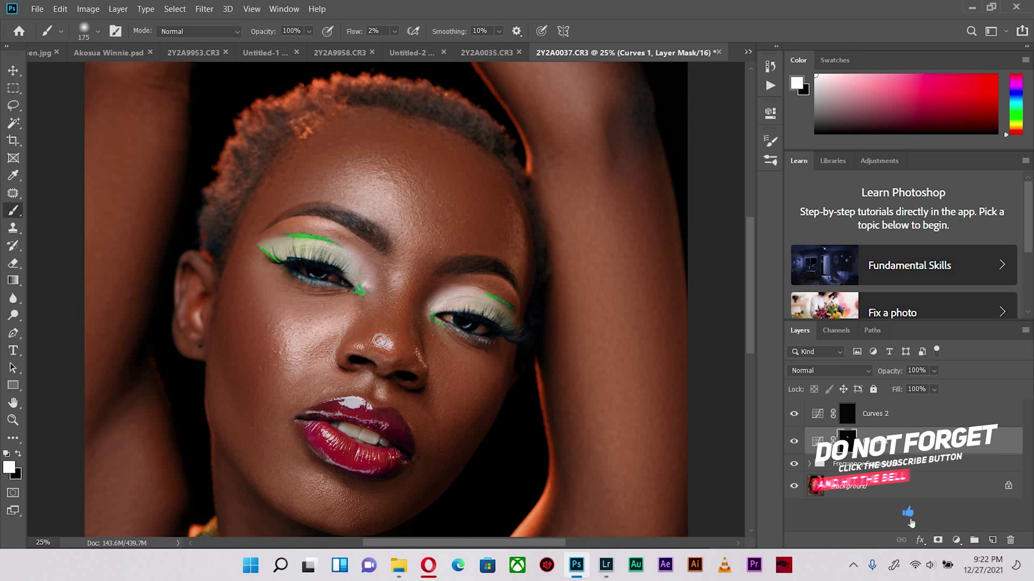
Step: Brighten the small highlights around the nostrils by painting white on the Curves 1 mask with the brush reduced to about 70 px
key("bracketleft")
key("bracketleft")
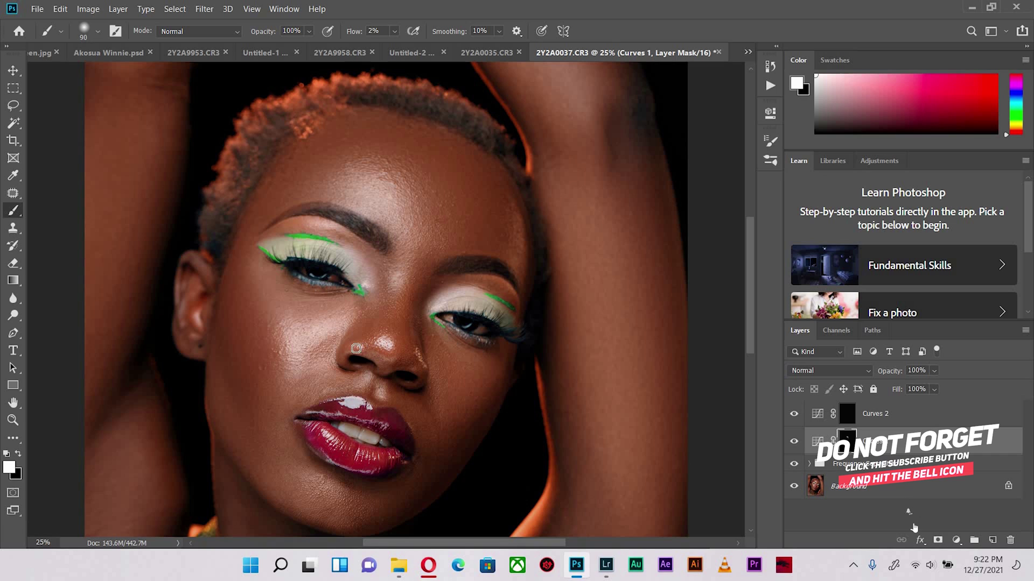
key("bracketleft")
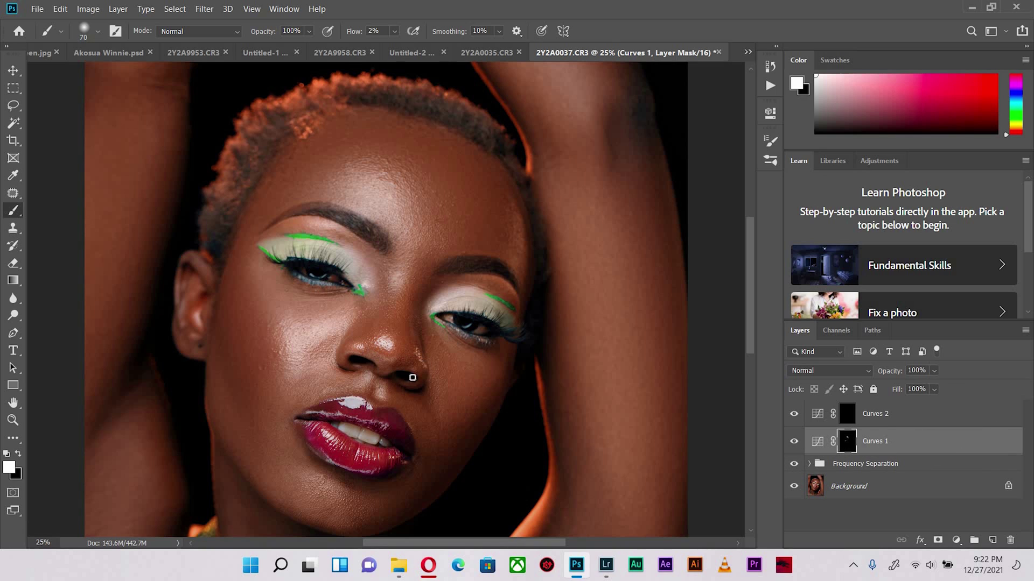
key("bracketleft")
key("bracketleft")
Step: Paint the remaining facial highlights white on the Curves 1 mask, varying the brush size and returning it to 70 px
key("bracketright")
key("bracketright")
key("bracketright")
key("bracketright")
key("bracketright")
key("bracketright")
key("bracketright")
key("bracketright")
key("bracketleft")
key("bracketleft")
key("bracketleft")
key("bracketleft")
Step: Brighten the raised arm on the right of the photo with one long, large-brush stroke on the Curves 1 mask
key("ctrl+minus")
key("ctrl+minus")
key("ctrl+minus")
key("ctrl+plus")
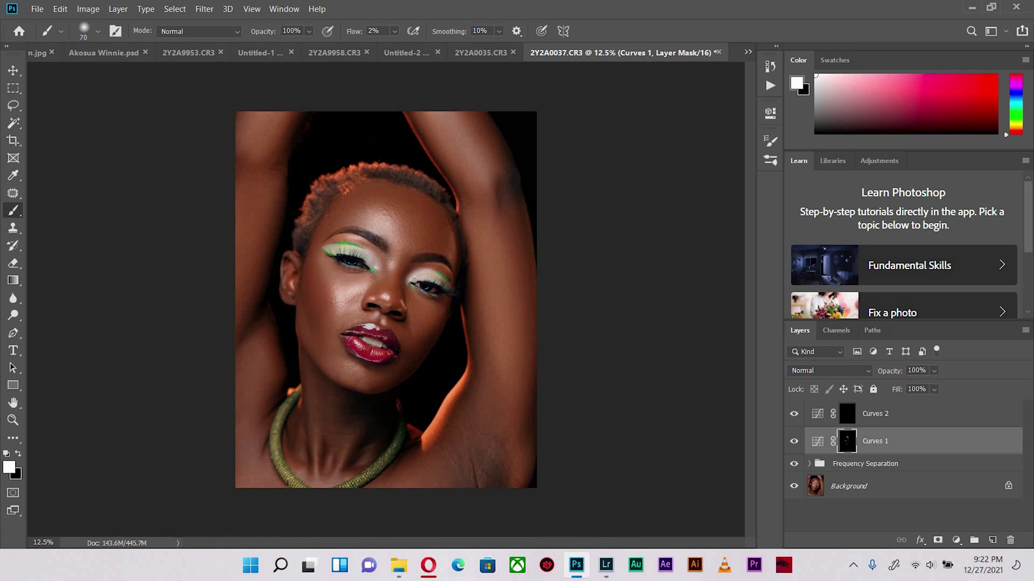
key("bracketright")
key("bracketright")
key("bracketright")
key("bracketright")
key("bracketright")
key("bracketright")
key("bracketright")
key("bracketright")
key("bracketright")
key("bracketright")
mouse_move(508, 383)
left_mouse_down()
mouse_move(479, 221)
mouse_move(510, 383)
mouse_move(497, 370)
mouse_move(483, 405)
mouse_move(486, 150)
mouse_move(440, 119)
left_mouse_up()
Step: Brighten the raised arm on the left of the photo on the Curves 1 mask using a slightly smaller brush
key("bracketleft")
key("bracketleft")
key("bracketleft")
left_click_drag(272, 115, 269, 353)
Step: Brighten the neck with a smaller brush and the shoulder beside it with a larger one on the Curves 1 mask
key("bracketleft")
key("bracketleft")
key("bracketleft")
key("bracketleft")
key("bracketleft")
key("bracketleft")
mouse_move(314, 400)
left_mouse_down()
mouse_move(300, 474)
mouse_move(300, 433)
mouse_move(310, 490)
mouse_move(316, 474)
mouse_move(335, 486)
left_mouse_up()
key("bracketright")
key("bracketright")
key("bracketright")
mouse_move(441, 422)
left_mouse_down()
mouse_move(453, 399)
mouse_move(445, 414)
left_mouse_up()
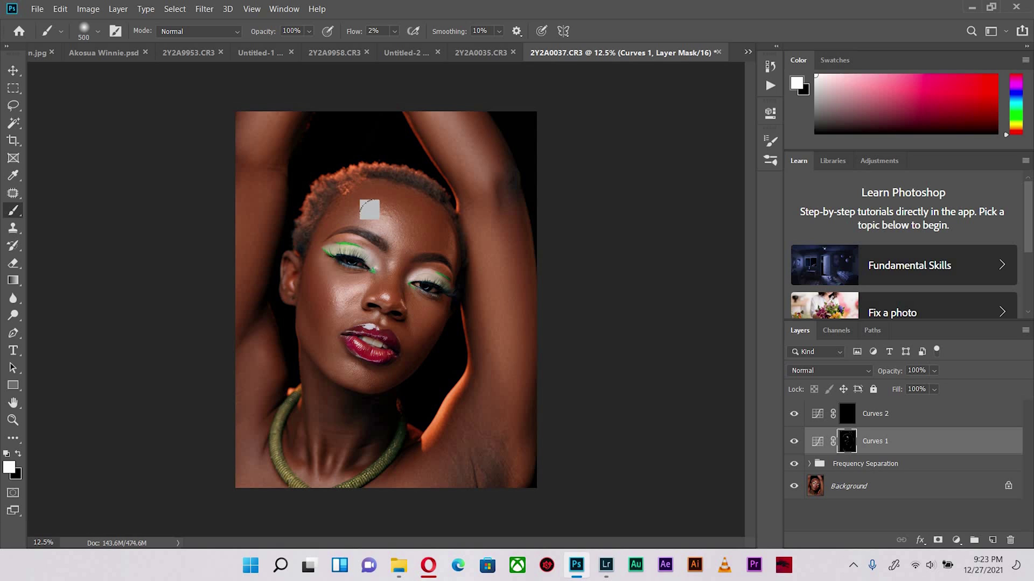
Step: Refine the forehead, eyelid and cheek highlights on the Curves 1 mask, adjusting the brush between 500 and 175 px
key("bracketright")
key("bracketright")
key("bracketleft")
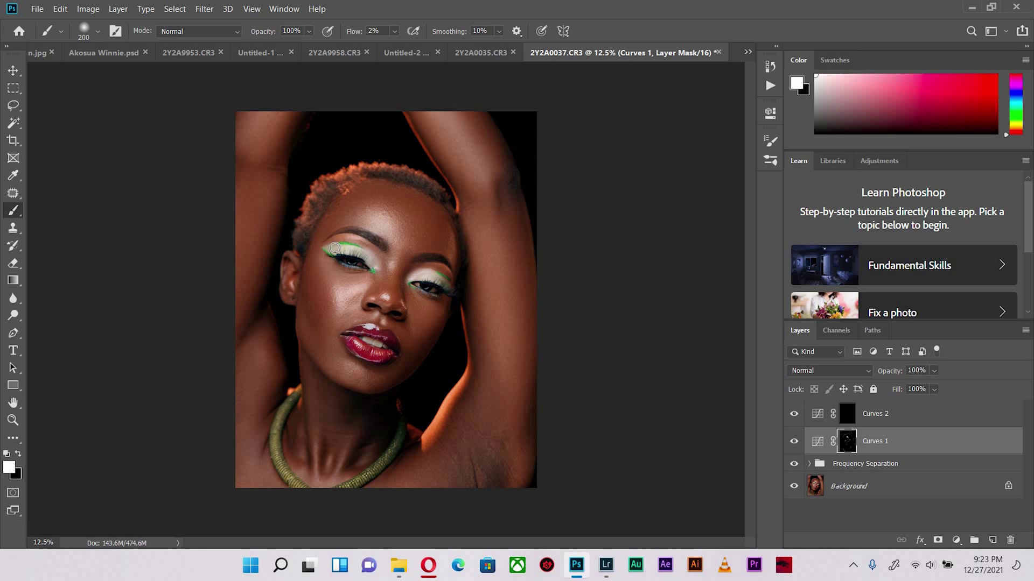
key("bracketright")
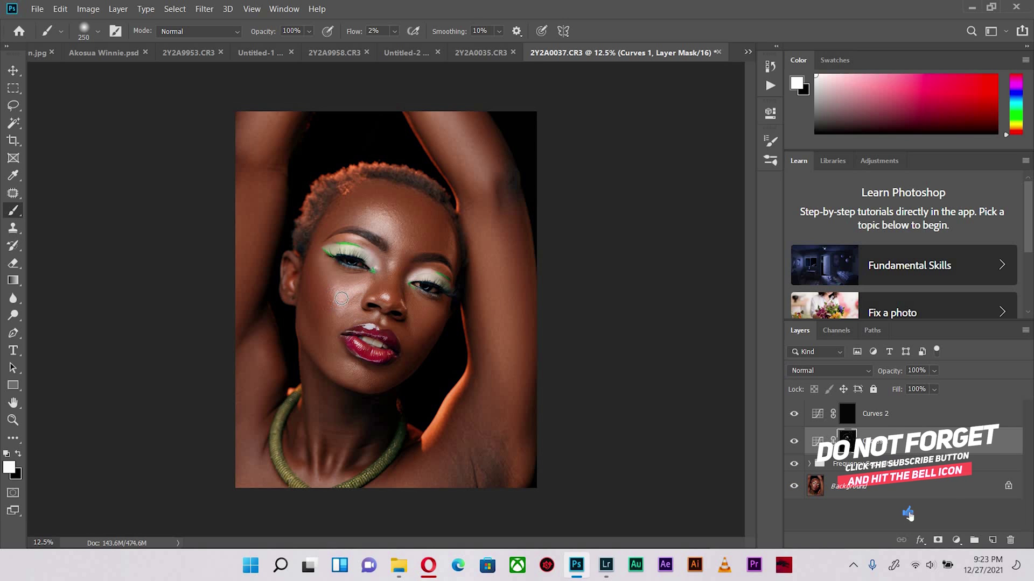
key("bracketleft")
key("bracketleft")
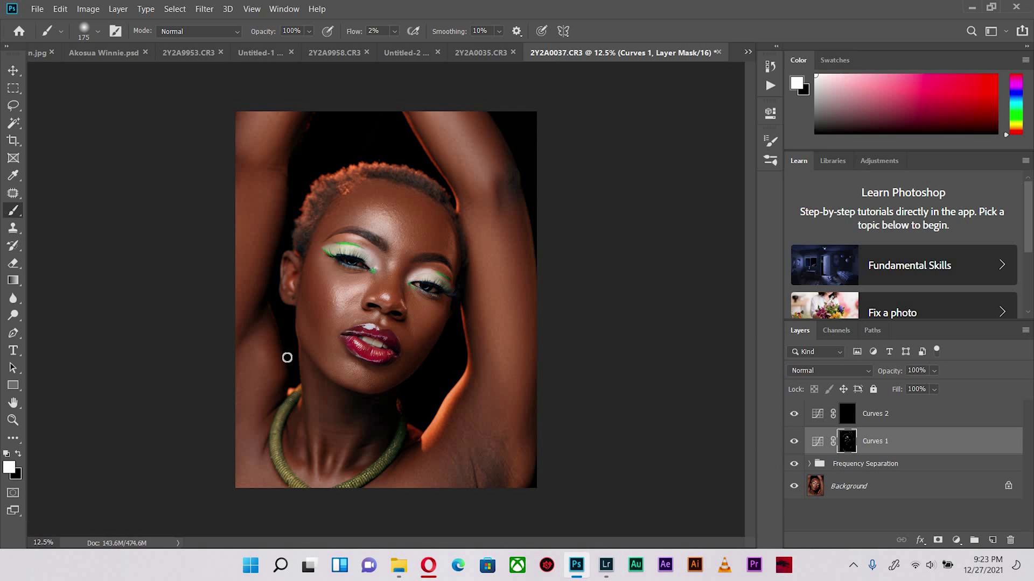
Step: Switch to the Curves 2 mask and paint white along the upper forehead and temple with a 600 to 700 px brush to darken them
key("bracketright")
key("bracketright")
key("alt+bracketright")
key("bracketright")
key("bracketright")
key("bracketright")
key("bracketright")
key("bracketright")
key("bracketright")
key("bracketright")
key("bracketright")
key("bracketright")
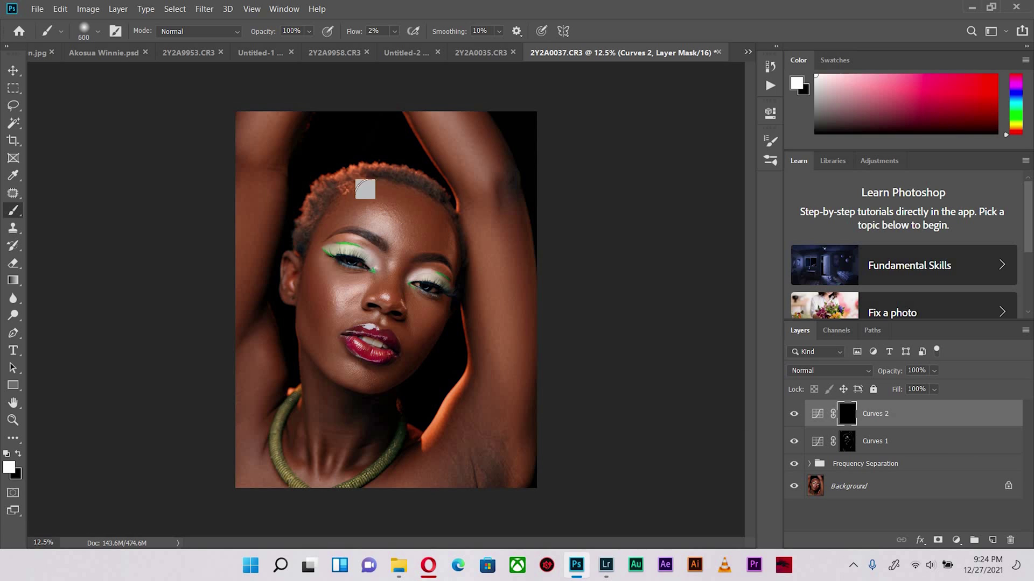
key("bracketright")
key("bracketright")
key("bracketleft")
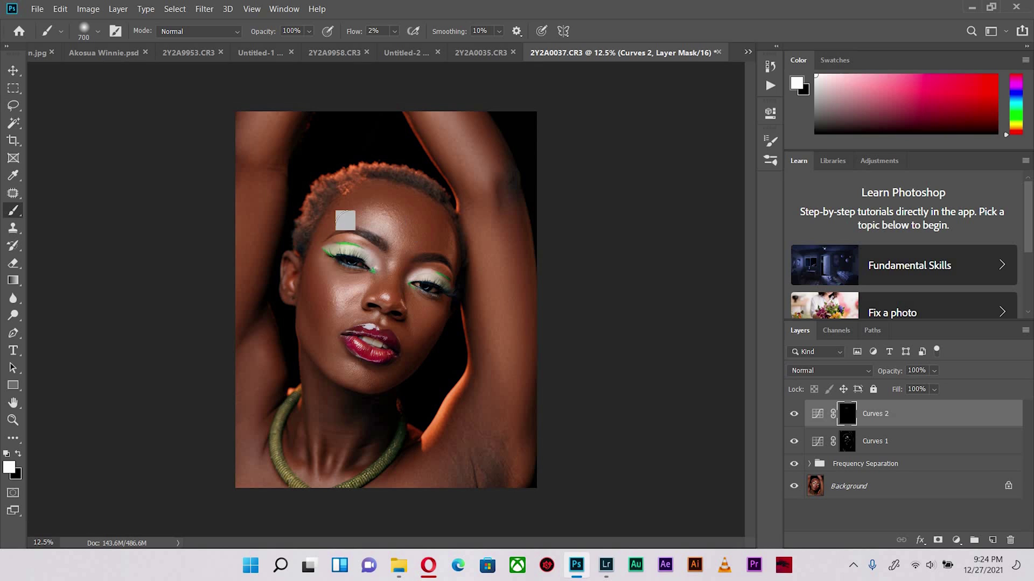
Step: Darken the side of the face near the ear and the forehead on the Curves 2 mask, using brush sizes from 500 to 700 px
key("bracketleft")
key("bracketleft")
key("bracketleft")
key("bracketleft")
key("bracketright")
key("bracketright")
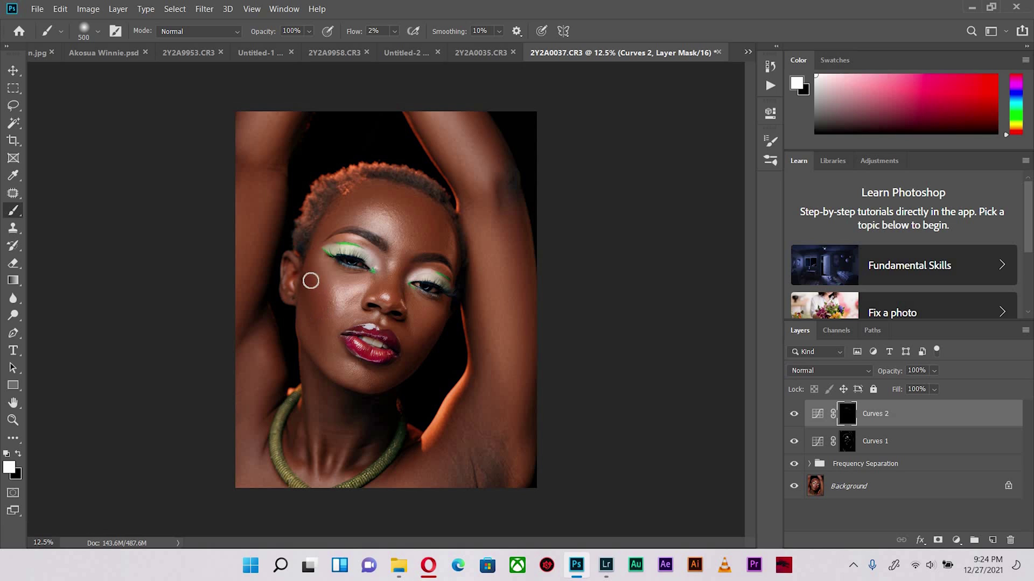
key("bracketleft")
key("bracketright")
key("bracketright")
key("bracketright")
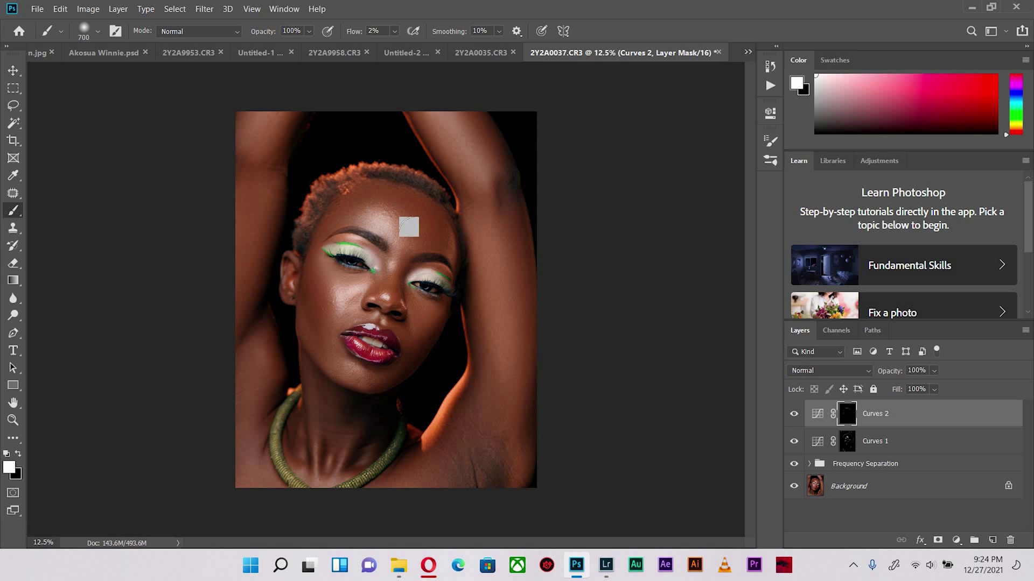
Step: Deepen the face contours and outer forehead shadows on the Curves 2 mask, varying the brush size up to 800 px
key("bracketleft")
key("bracketleft")
key("bracketleft")
key("bracketleft")
key("bracketleft")
key("bracketleft")
key("bracketleft")
key("bracketright")
key("bracketright")
key("bracketright")
key("bracketright")
key("bracketright")
key("bracketright")
key("bracketright")
key("bracketright")
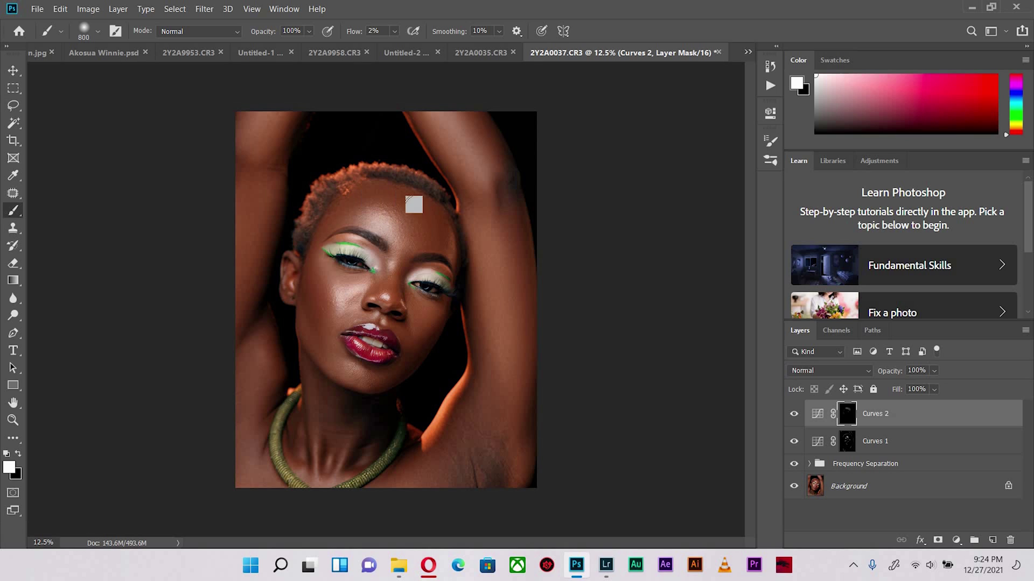
key("bracketleft")
key("bracketleft")
key("bracketleft")
key("bracketleft")
key("bracketleft")
key("bracketleft")
key("bracketleft")
Step: Return to the Curves 1 mask and reinforce the forehead highlight with a 500 px brush, adjusting its size up to 600 px
key("alt+bracketleft")
key("bracketright")
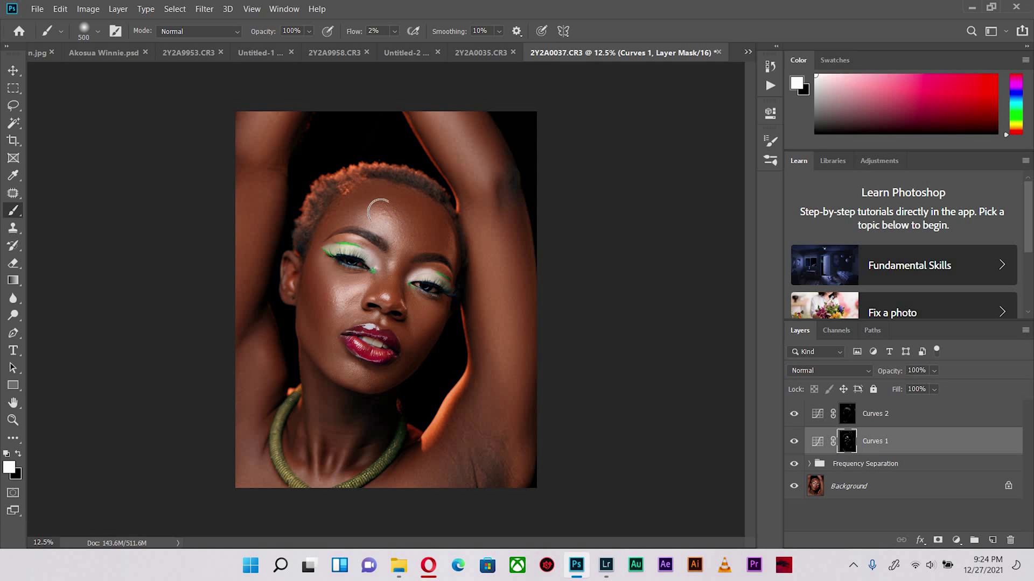
key("bracketleft")
key("bracketleft")
key("bracketleft")
key("bracketleft")
key("bracketright")
key("bracketright")
key("bracketright")
key("bracketright")
key("bracketright")
key("bracketright")
key("bracketright")
key("bracketright")
key("bracketright")
key("bracketright")
Step: Paint fine highlights between the eyebrows and around the eyes and nose on the Curves 1 mask with the brush reduced to 40 px
key("ctrl+plus")
key("ctrl+plus")
key("ctrl+plus")
key("ctrl+plus")
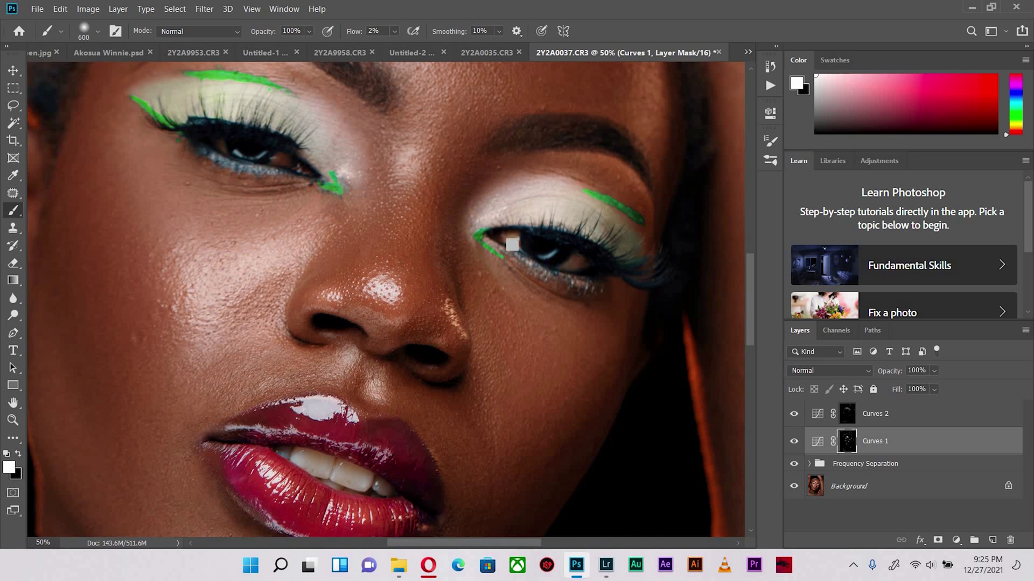
key("bracketleft")
key("bracketleft")
key("bracketleft")
key("bracketleft")
key("bracketleft")
key("bracketleft")
key("bracketleft")
key("bracketleft")
key("bracketleft")
key("bracketleft")
key("bracketleft")
key("bracketleft")
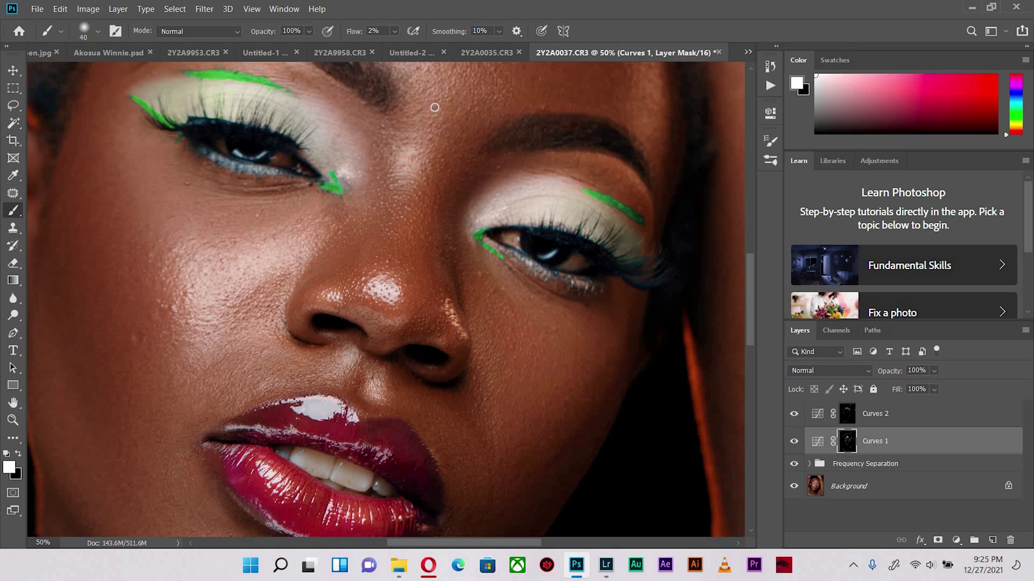
Step: Compare the retouched portrait with the original by showing only the Background layer and restoring all layers
scroll(435, 108, "down", 5)
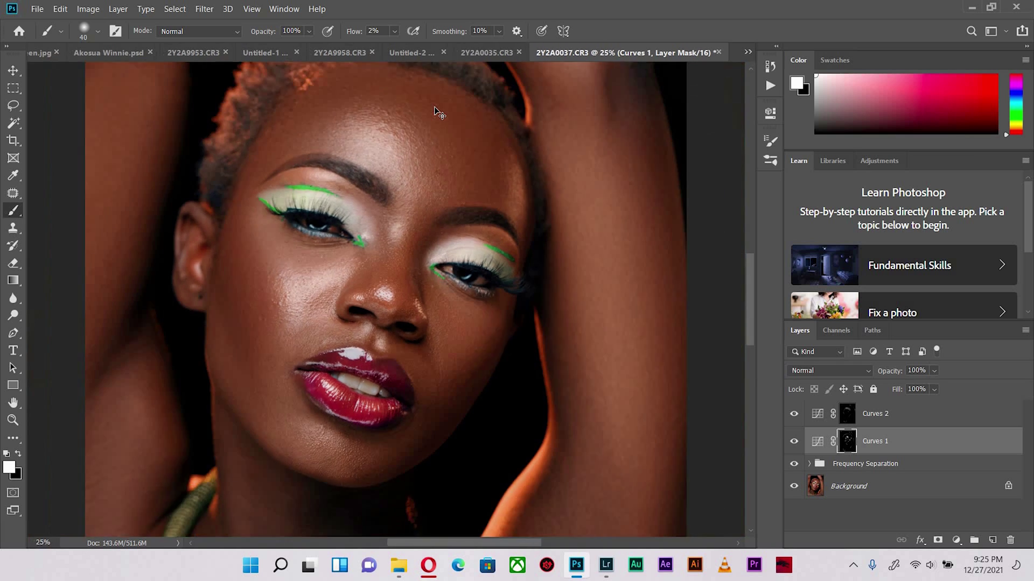
scroll(676, 304, "up", 1)
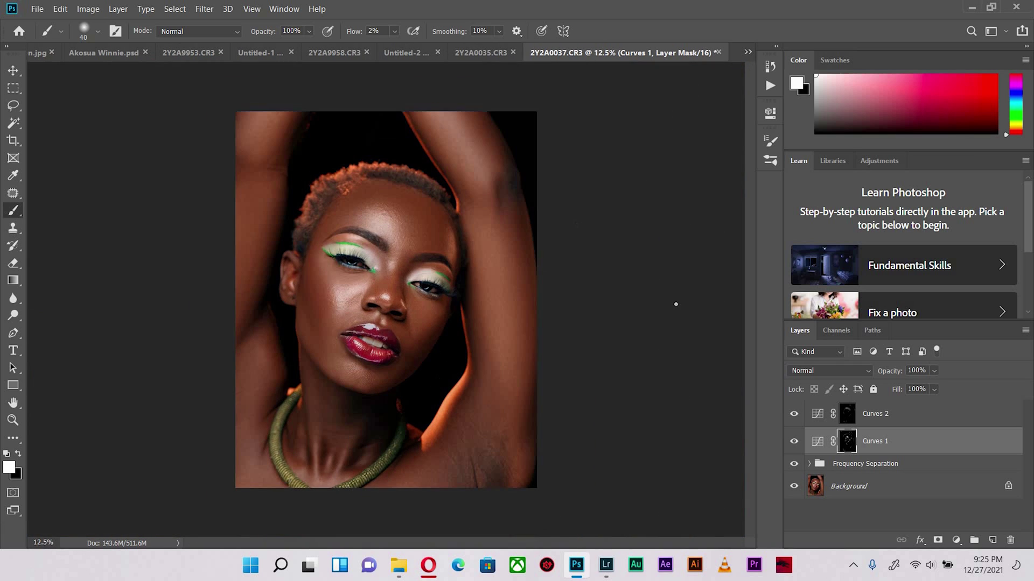
left_click(793, 487, "alt")
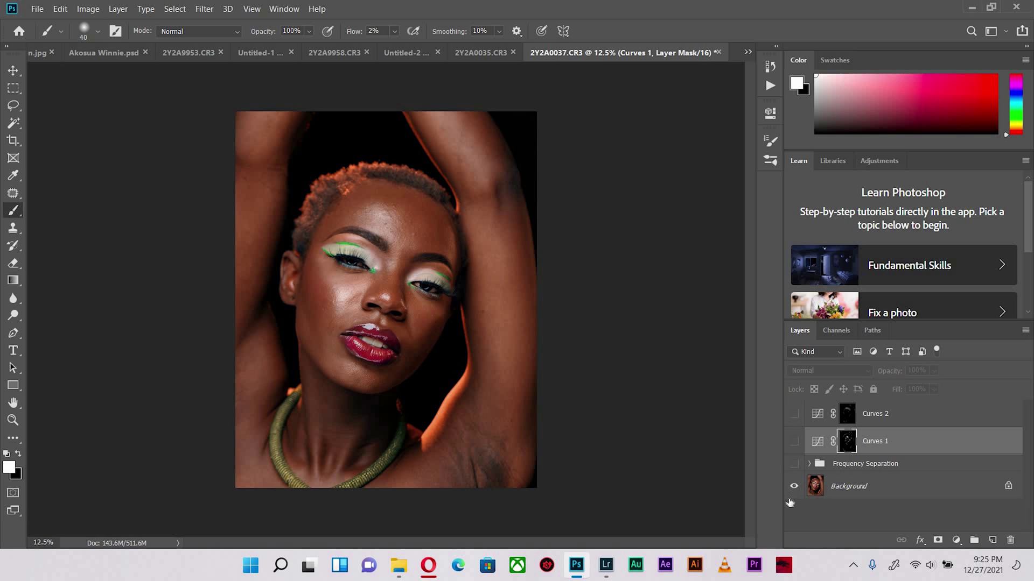
left_click(794, 487, "alt")
left_click(794, 487, "alt")
left_click(794, 486, "alt")
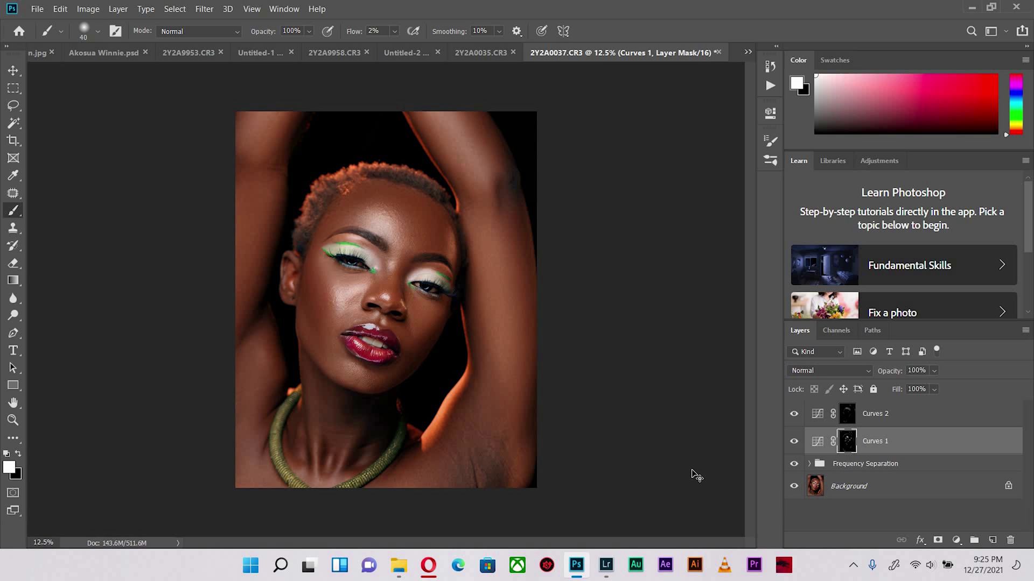
Step: Touch up the highlights around the brow and cheek on the Curves 1 mask with a brush of about 175 px
key("ctrl+plus")
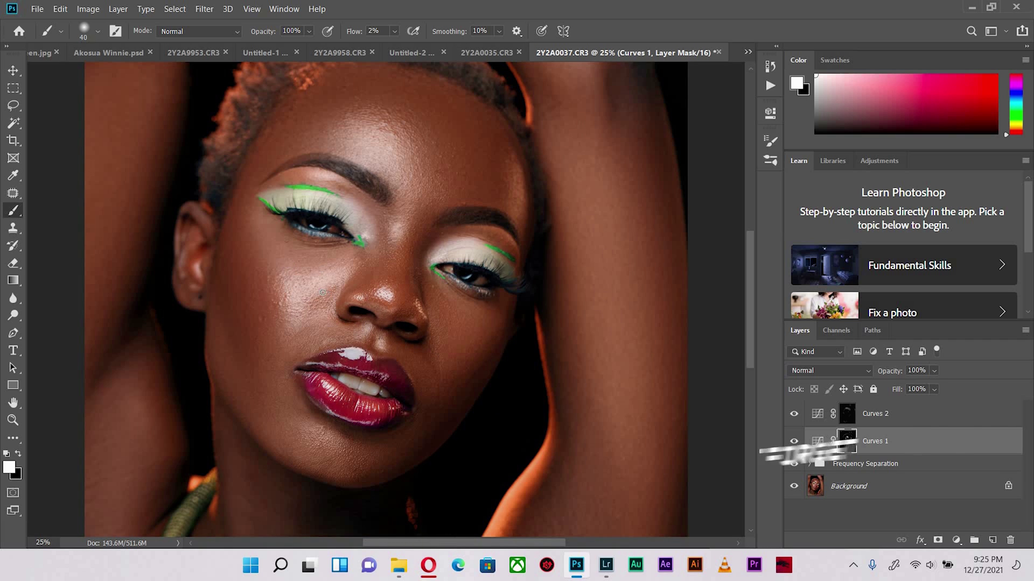
key("bracketright")
key("bracketright")
key("bracketright")
key("bracketright")
key("bracketright")
key("bracketright")
key("bracketright")
key("bracketright")
key("bracketright")
key("bracketright")
key("bracketright")
key("bracketleft")
key("bracketleft")
key("bracketleft")
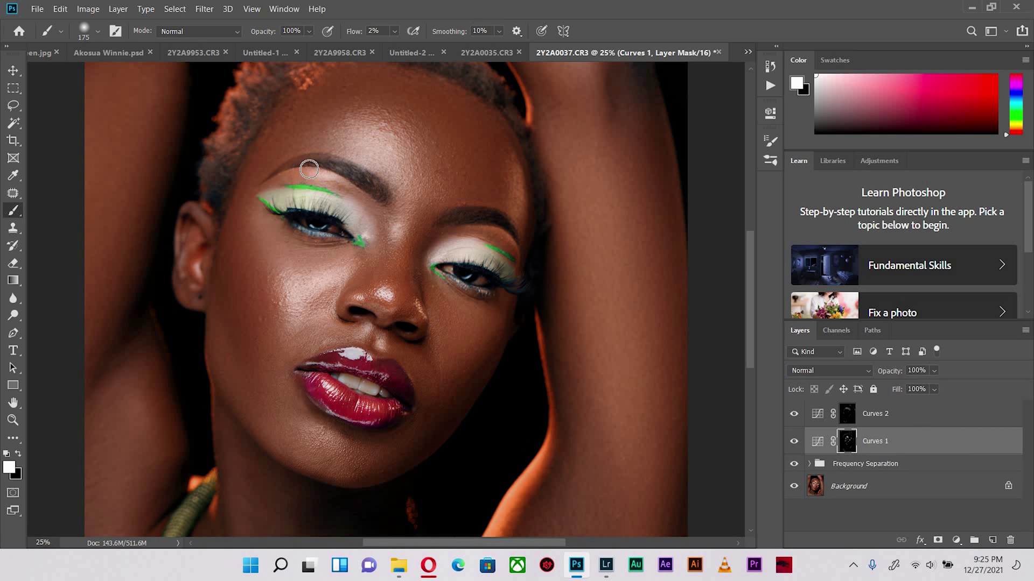
key("bracketright")
Step: Make the Curves 2 mask active and adjust the brush size up to 600 px, settling on 300 px
left_click(860, 416)
key("bracketright")
key("bracketright")
key("bracketright")
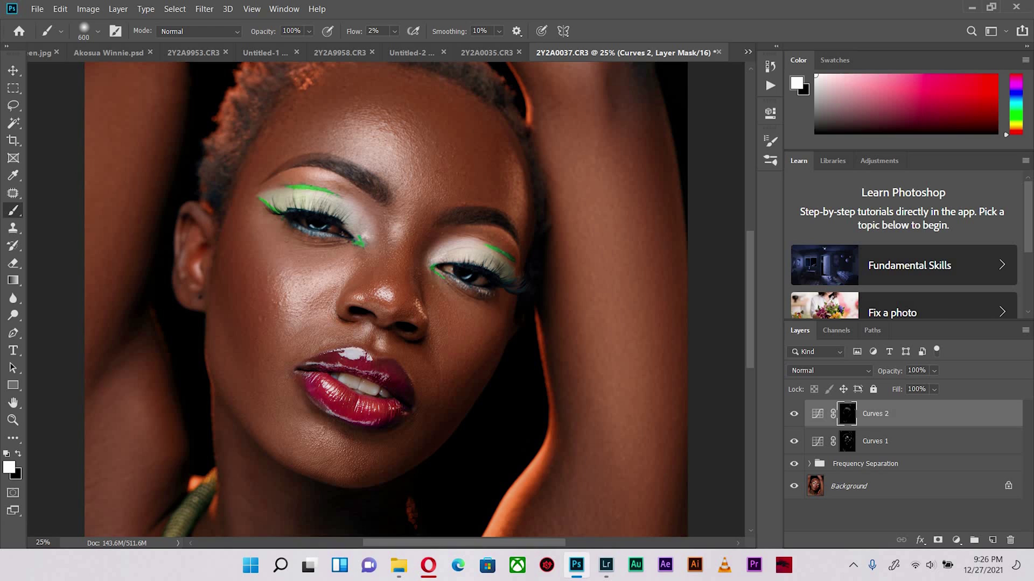
key("bracketleft")
key("bracketleft")
key("ctrl+minus")
key("ctrl+minus")
key("ctrl+minus")
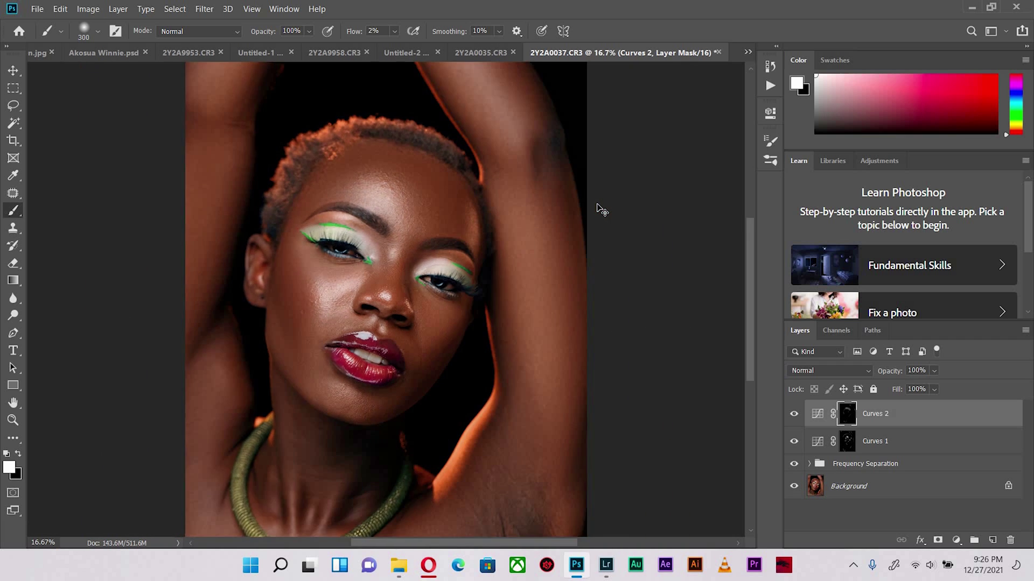
key("ctrl+plus")
key("ctrl+plus")
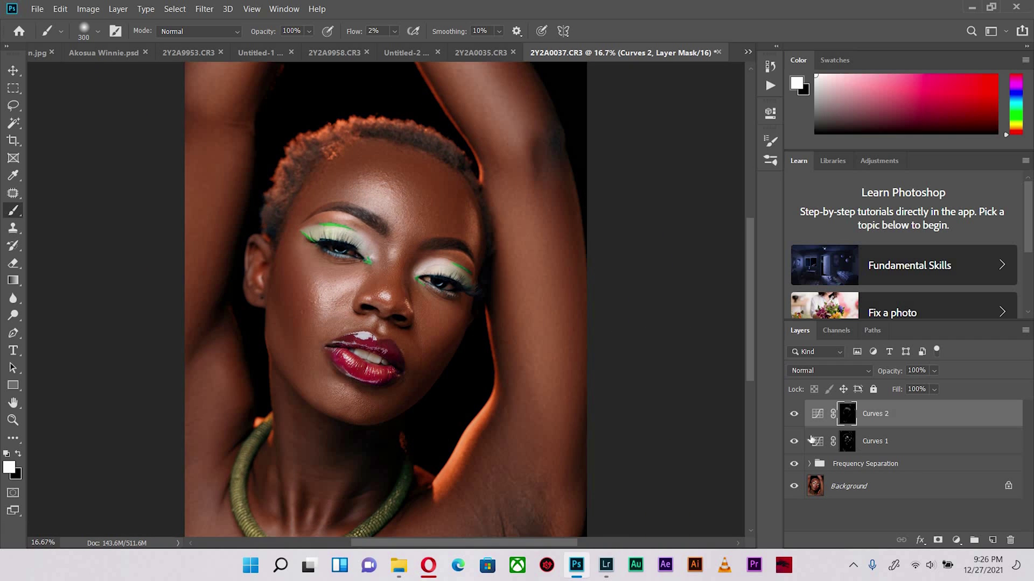
Step: Compare the portrait with and without the Curves 1 and Curves 2 adjustments by toggling each layer's visibility
left_click(827, 434)
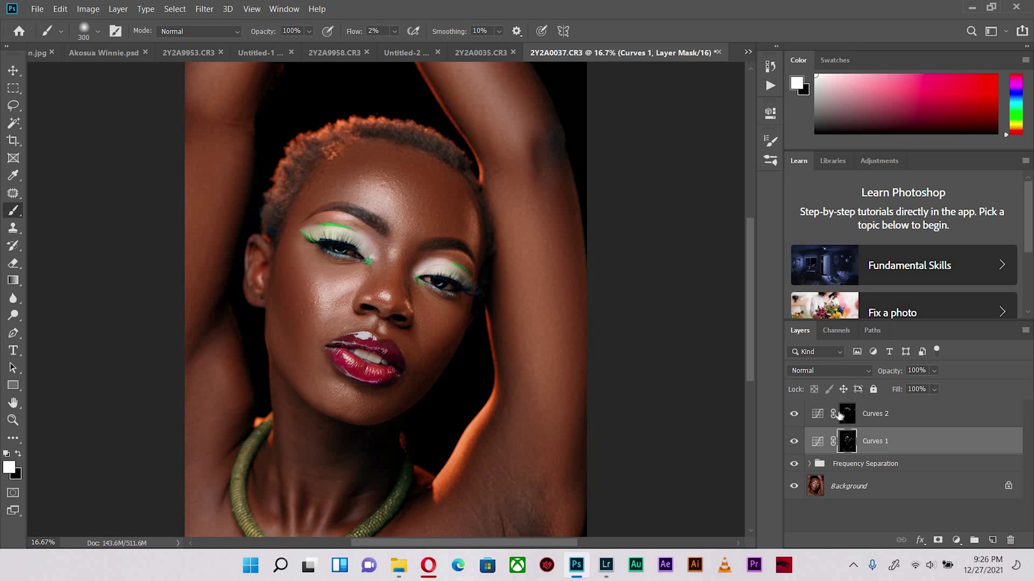
left_click(796, 414)
left_click(795, 414)
left_click(794, 443)
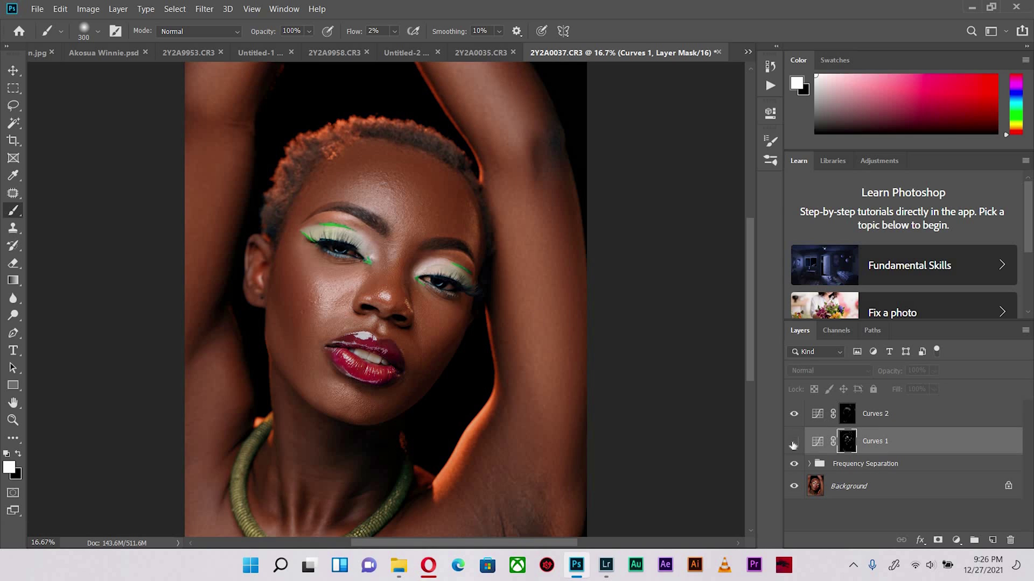
left_click(794, 442)
left_click(793, 413)
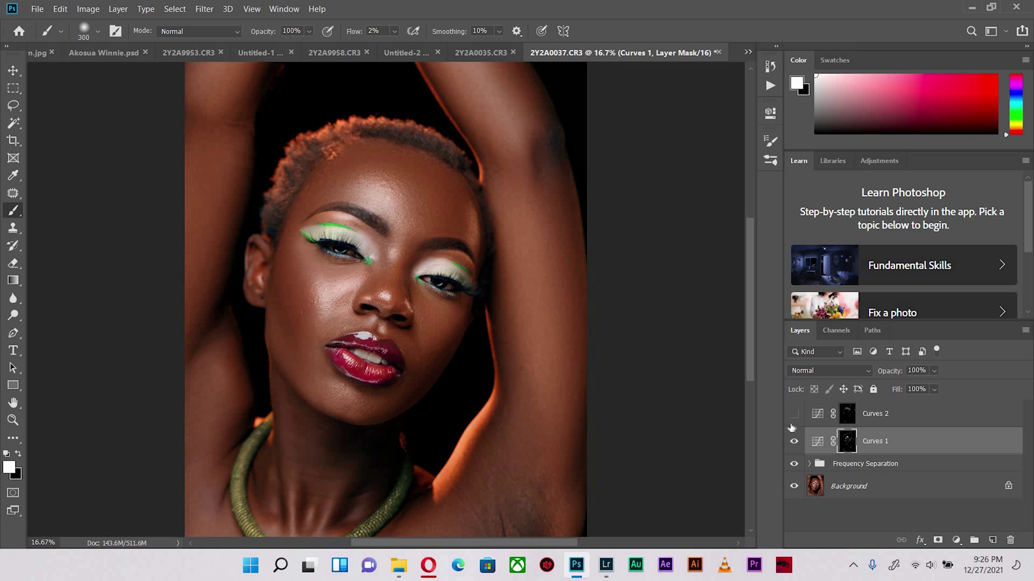
Step: Paint the raised arm and neck on the Curves 2 mask with brush sizes between 300 and 500 px
left_click(870, 421)
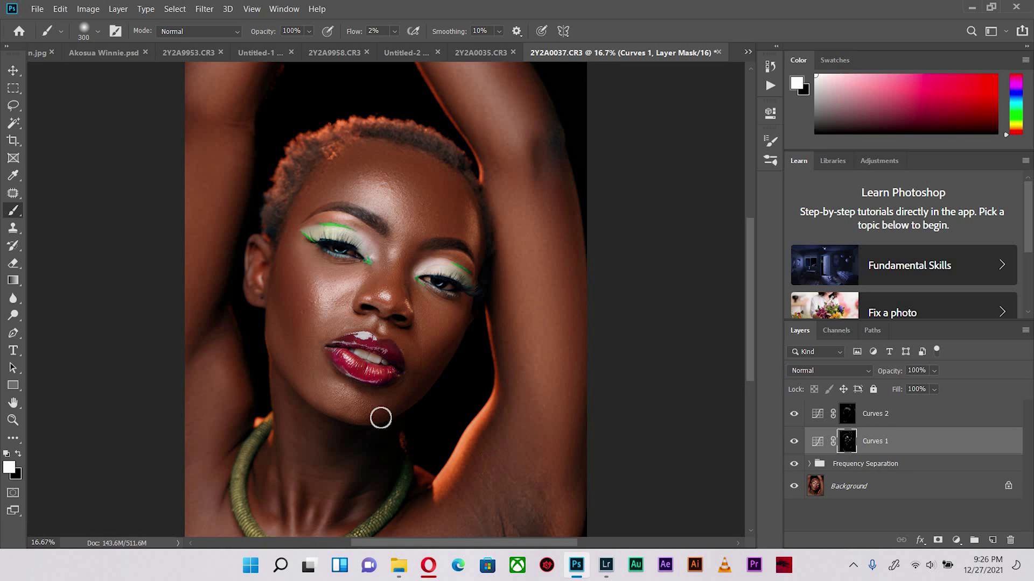
key("bracketright")
key("bracketright")
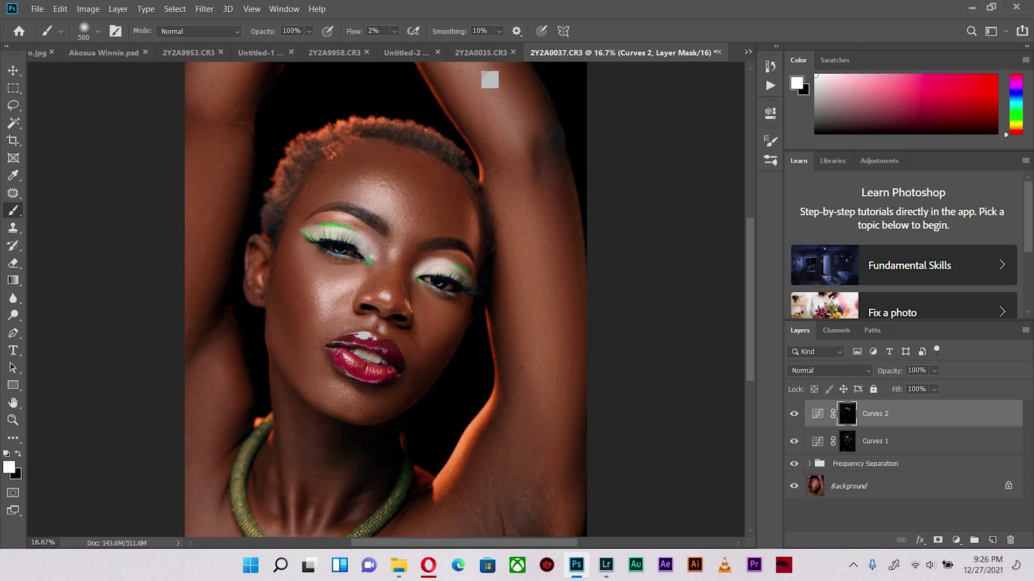
key("bracketright")
key("bracketleft")
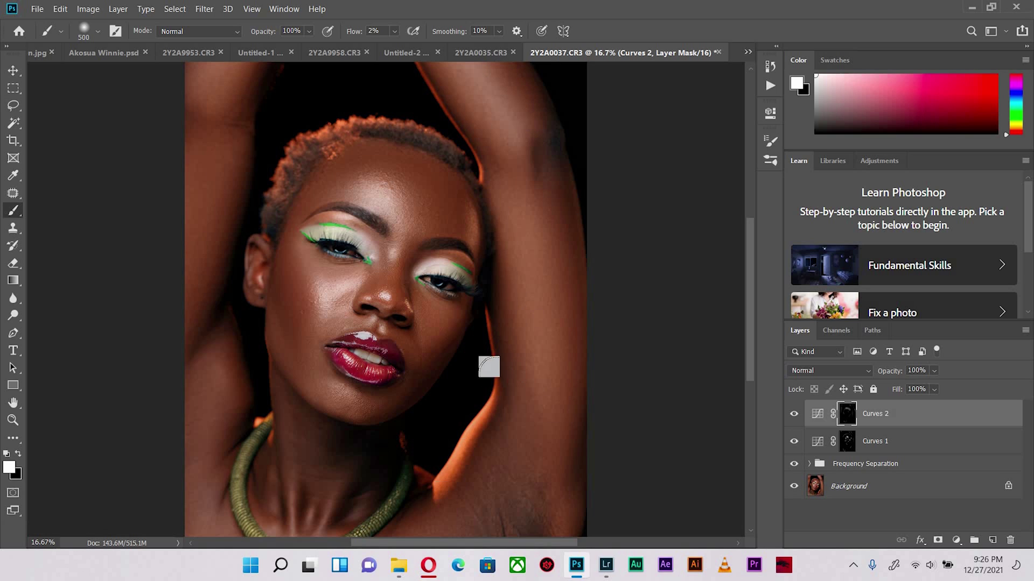
key("bracketleft")
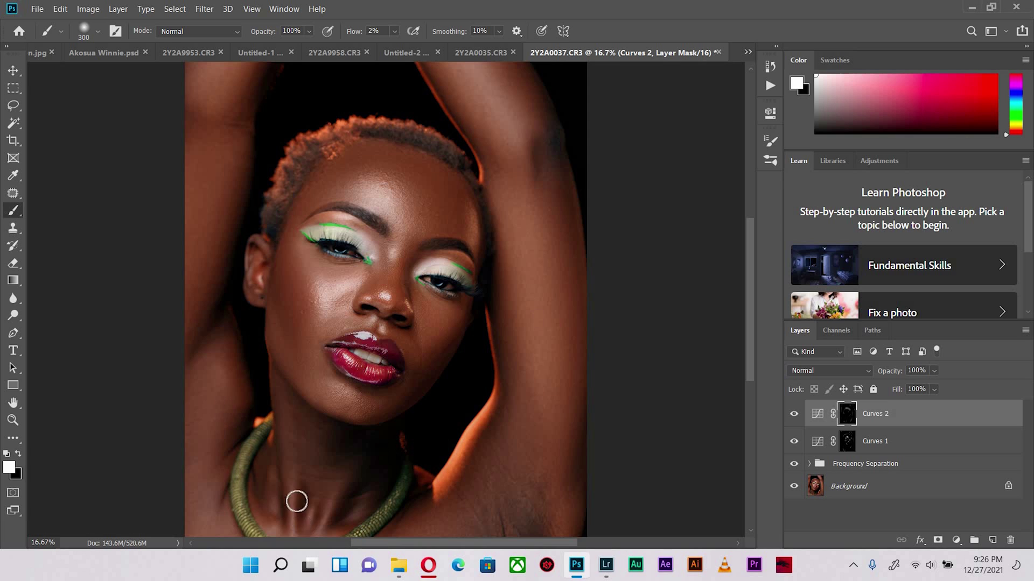
key("bracketright")
Step: Examine the dodge and burn result on the whole portrait and close up on the face
key("ctrl+minus")
key("ctrl+minus")
key("ctrl+minus")
key("ctrl+plus")
key("ctrl+plus")
key("ctrl+plus")
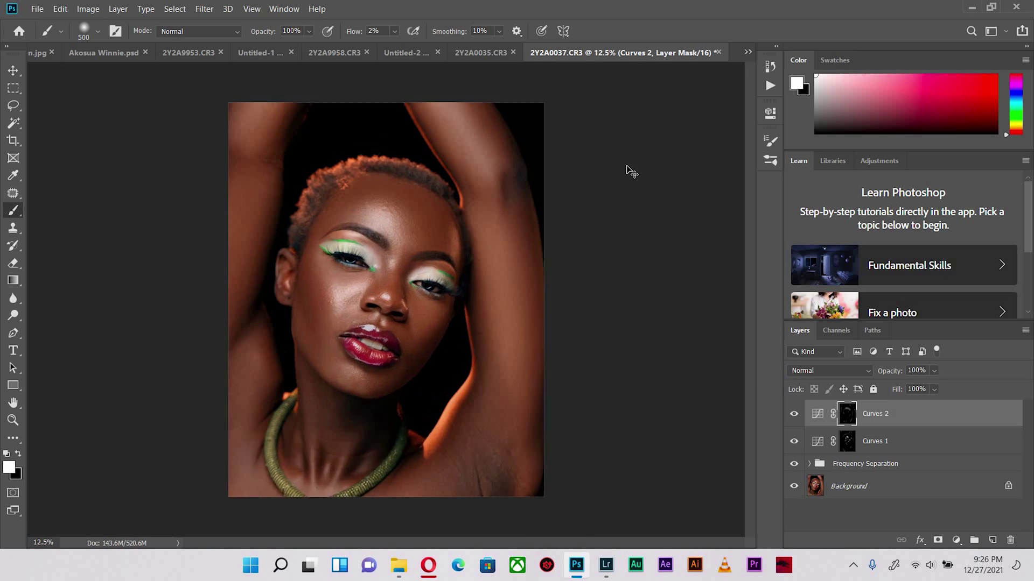
key("ctrl+minus")
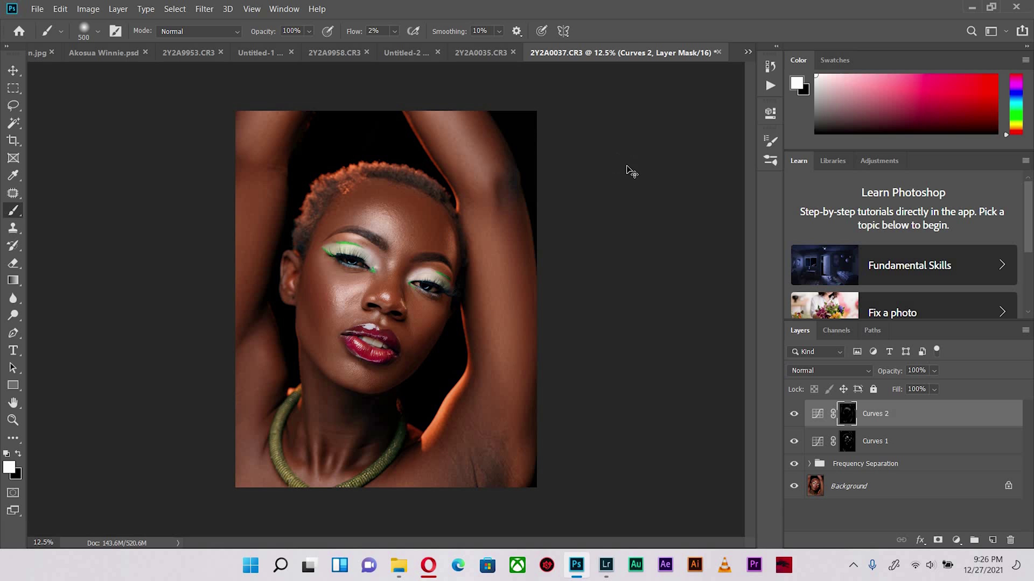
key("ctrl+plus")
key("ctrl+plus")
key("ctrl+plus")
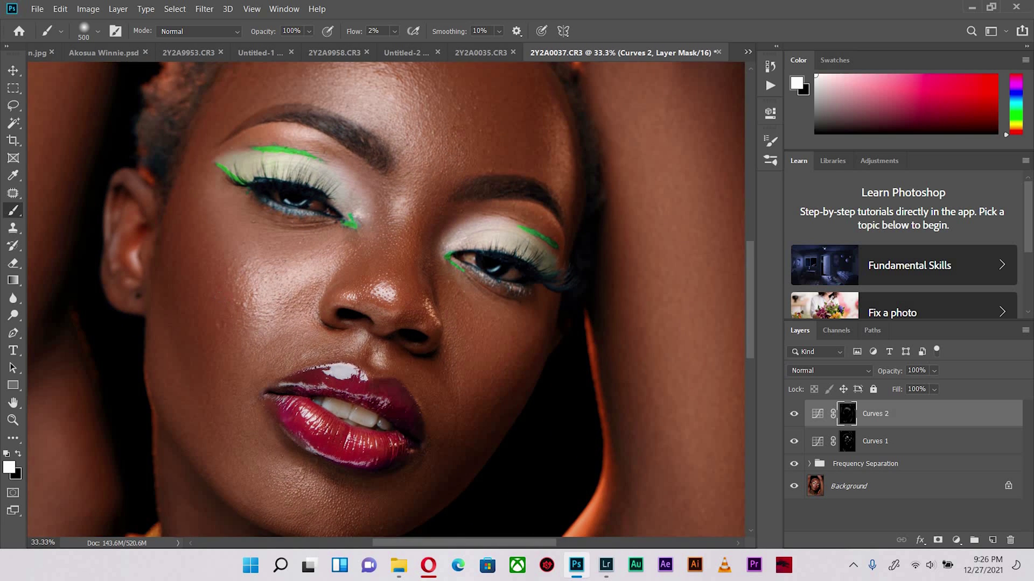
Step: Expand the Frequency Separation group and patch the skin texture beside the mouth on the High Frequency layer with the Patch tool
left_click_drag(374, 300, 427, 357)
left_click(809, 464)
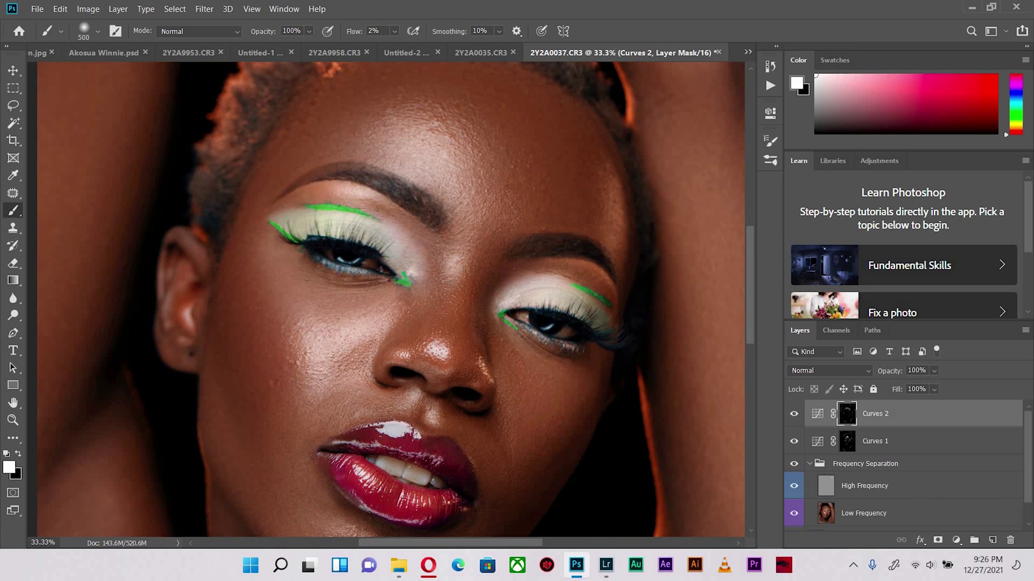
left_click(864, 486)
key("j")
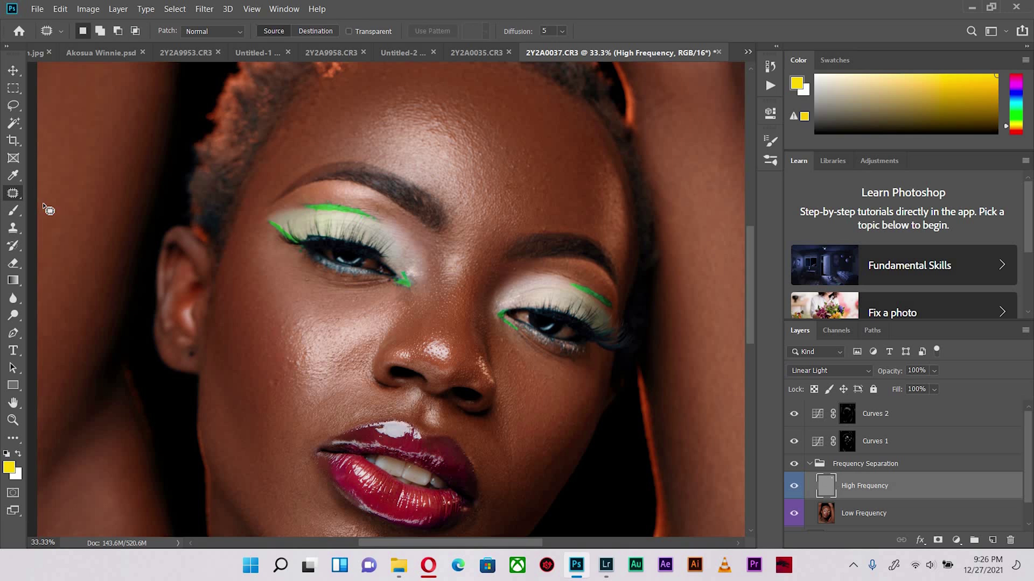
key("ctrl+plus")
key("ctrl+plus")
left_click_drag(454, 439, 452, 139)
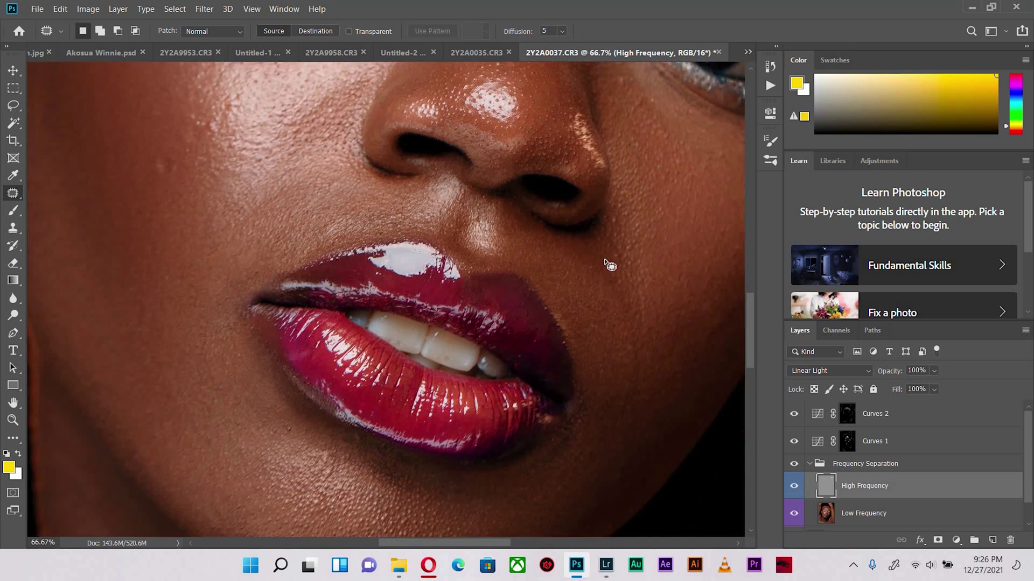
scroll(610, 266, "down", 2)
mouse_move(604, 251)
left_mouse_down()
mouse_move(597, 324)
mouse_move(609, 253)
mouse_move(627, 277)
left_mouse_up()
key("ctrl+d")
Step: Patch the uneven texture on the skin between the nostril and the corner of the mouth on the High Frequency layer
left_click_drag(605, 183, 611, 247)
left_click_drag(607, 205, 594, 193)
key("ctrl+d")
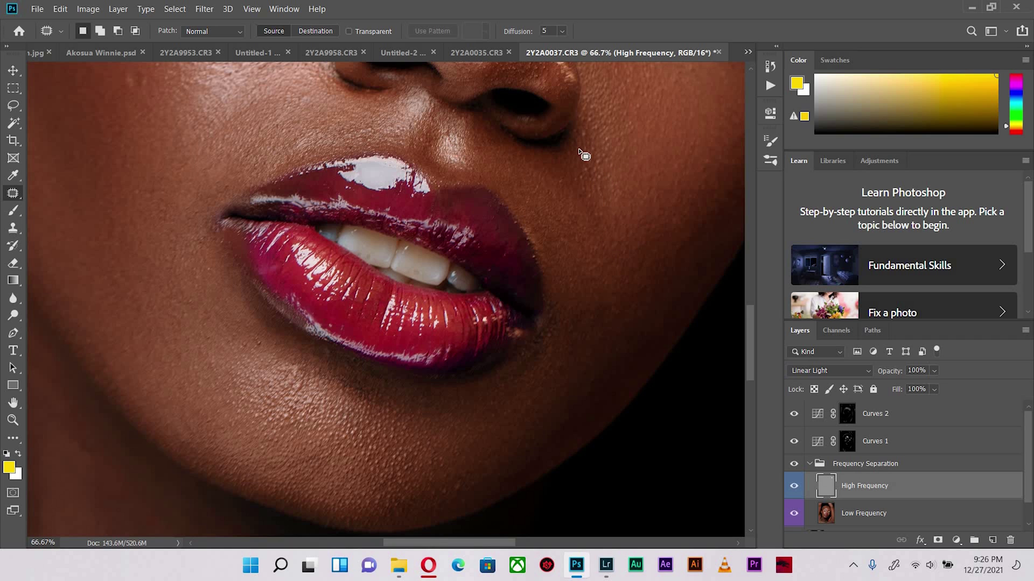
mouse_move(571, 139)
left_mouse_down()
mouse_move(601, 159)
mouse_move(580, 141)
left_mouse_up()
left_click_drag(595, 155, 622, 134)
key("ctrl+d")
scroll(686, 305, "up", 3)
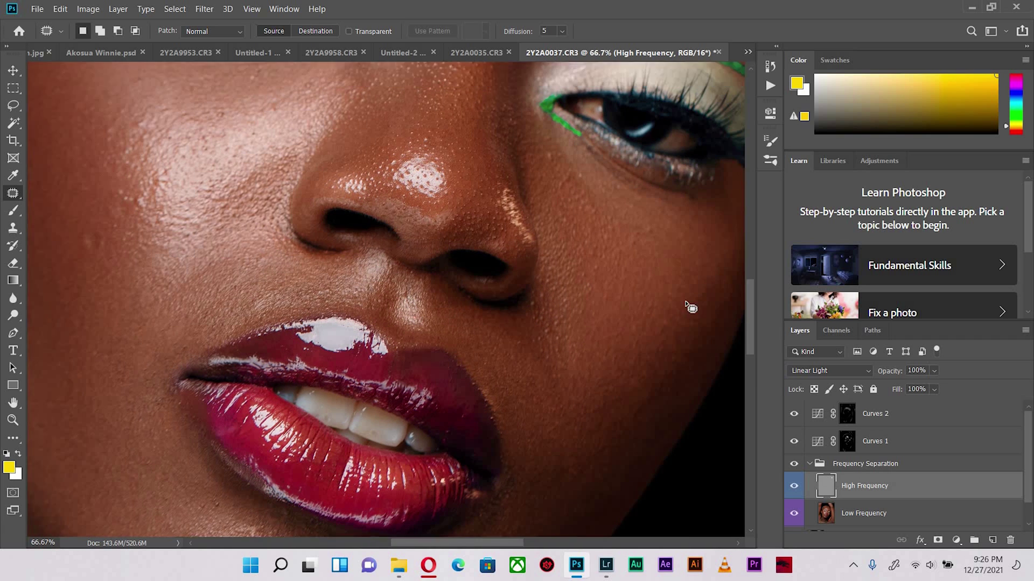
Step: Patch the texture flaws along the outer cheek below the eye on the High Frequency layer
scroll(691, 308, "down", 1)
mouse_move(654, 305)
left_mouse_down()
mouse_move(700, 302)
mouse_move(659, 321)
left_mouse_up()
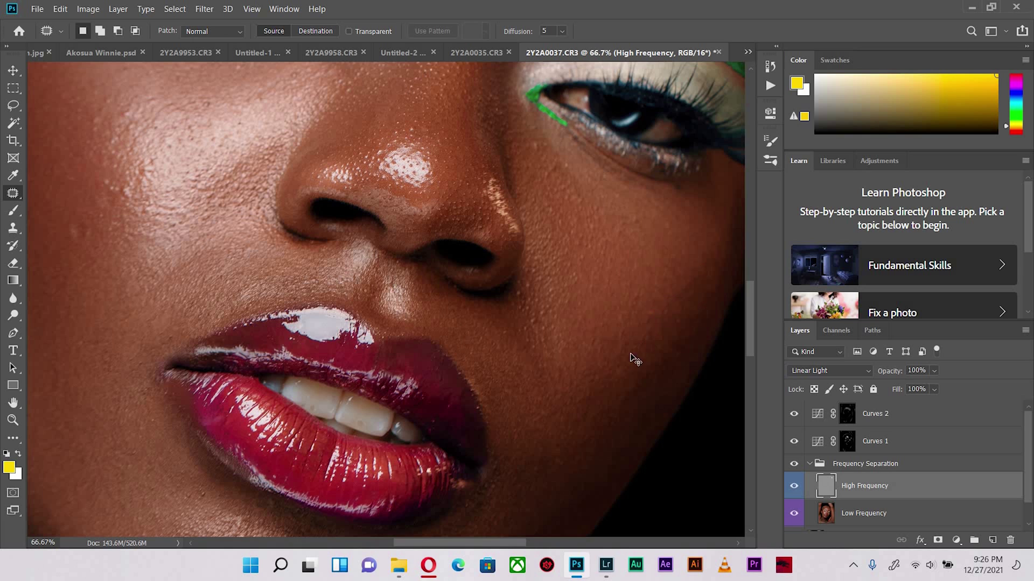
mouse_move(709, 259)
left_mouse_down()
mouse_move(703, 300)
mouse_move(704, 249)
left_mouse_up()
key("ctrl+d")
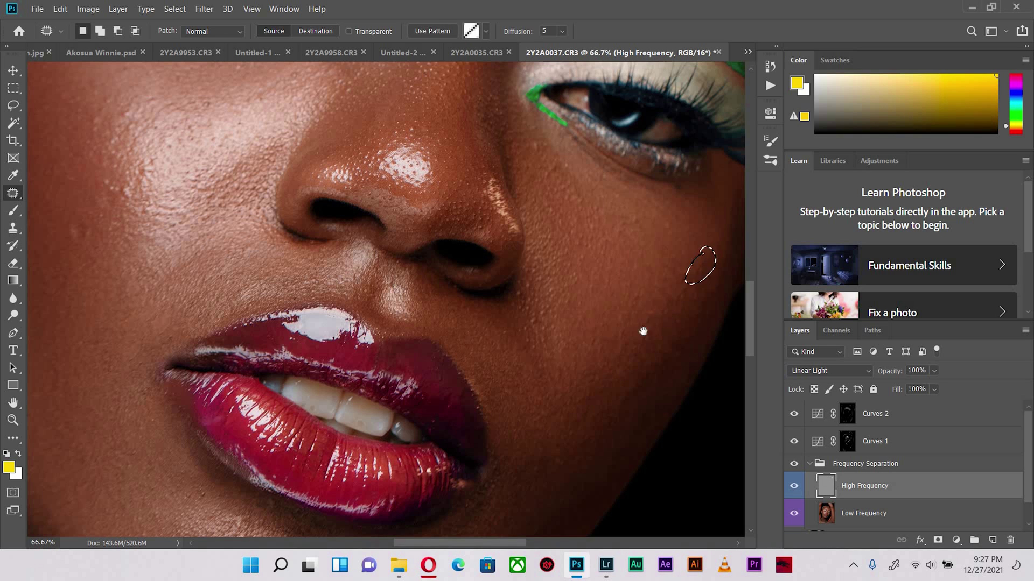
scroll(663, 365, "up", 2)
scroll(663, 365, "right", 1)
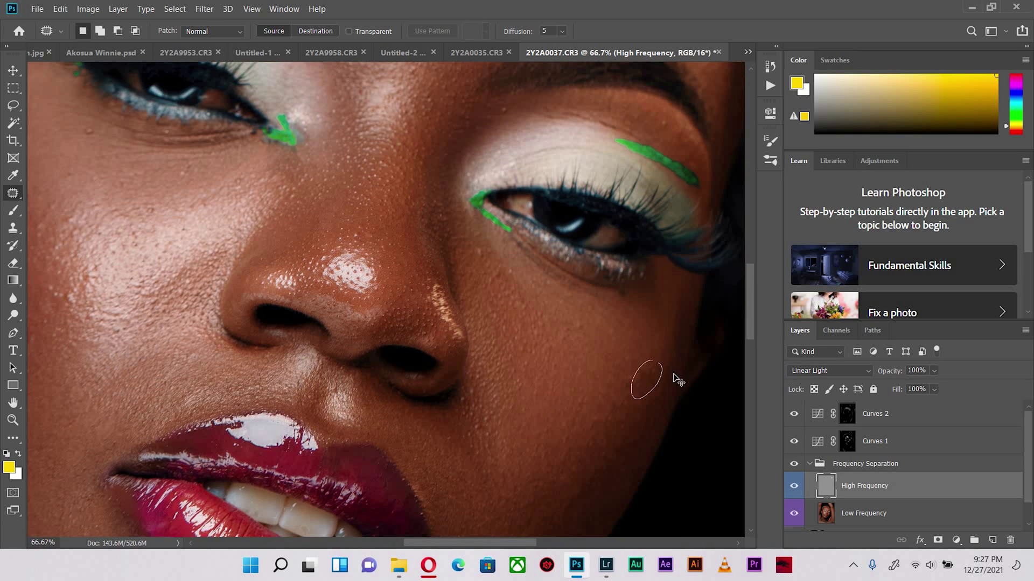
left_click_drag(673, 375, 661, 354)
key("ctrl+d")
Step: Patch the rough texture in the middle of the forehead at the edge of the highlight on the High Frequency layer
scroll(609, 277, "up", 3)
scroll(609, 277, "left", 1)
scroll(610, 273, "right", 2)
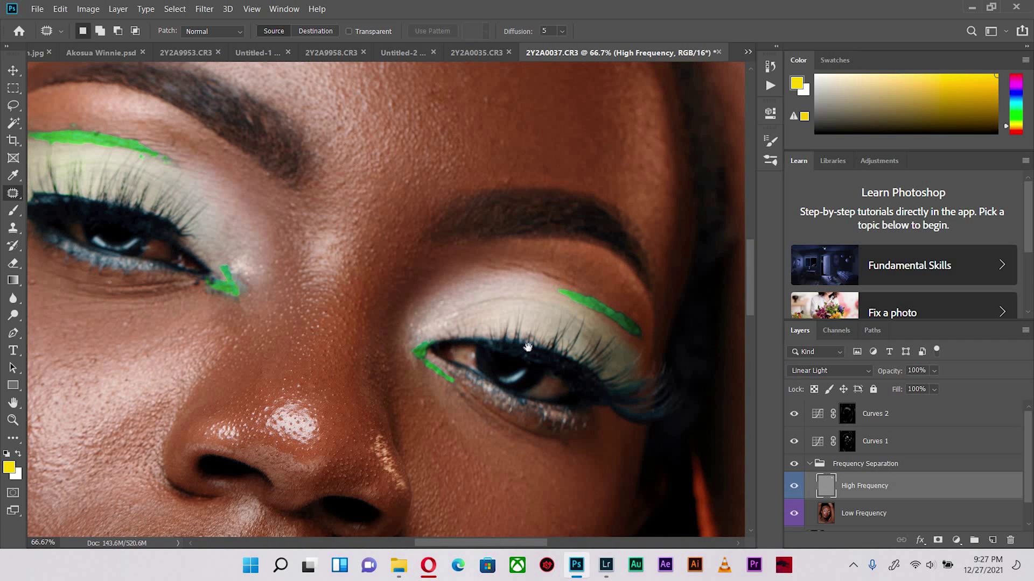
left_click_drag(461, 194, 532, 323)
left_click_drag(559, 192, 595, 264)
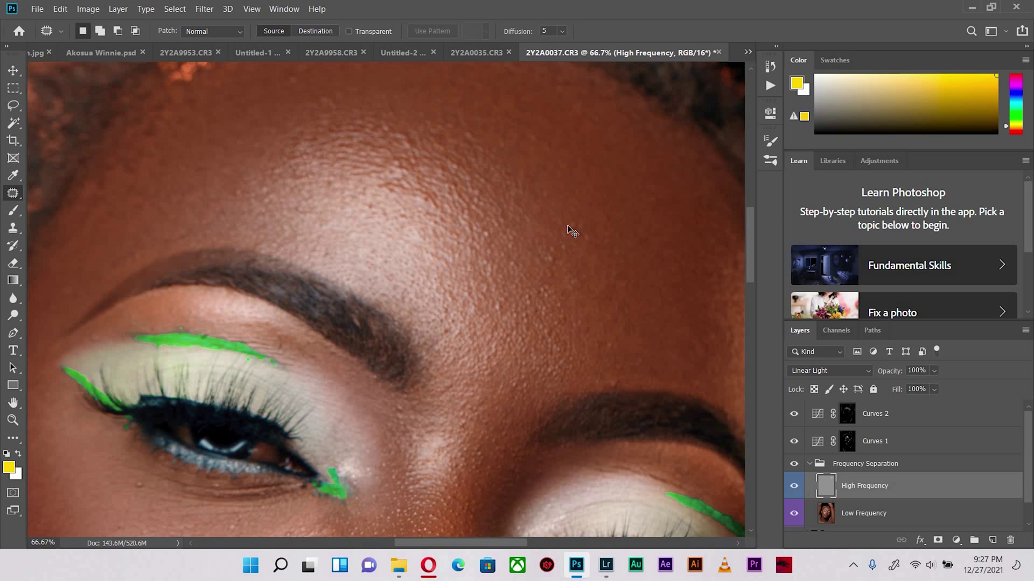
left_click_drag(554, 237, 544, 245)
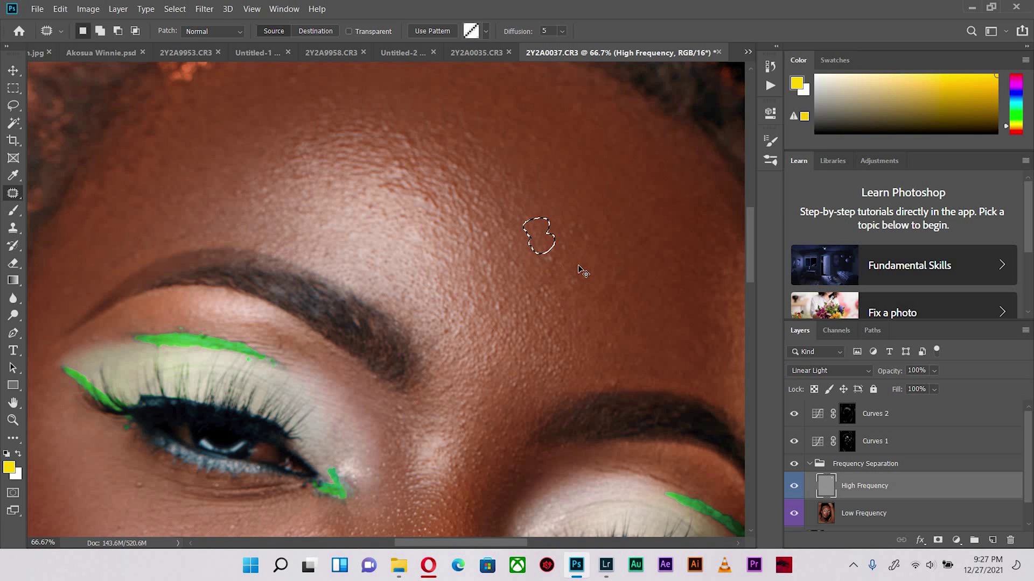
key("ctrl+d")
Step: Patch the coarse skin texture within the bright forehead highlight above the brow on the High Frequency layer
key("ctrl+0")
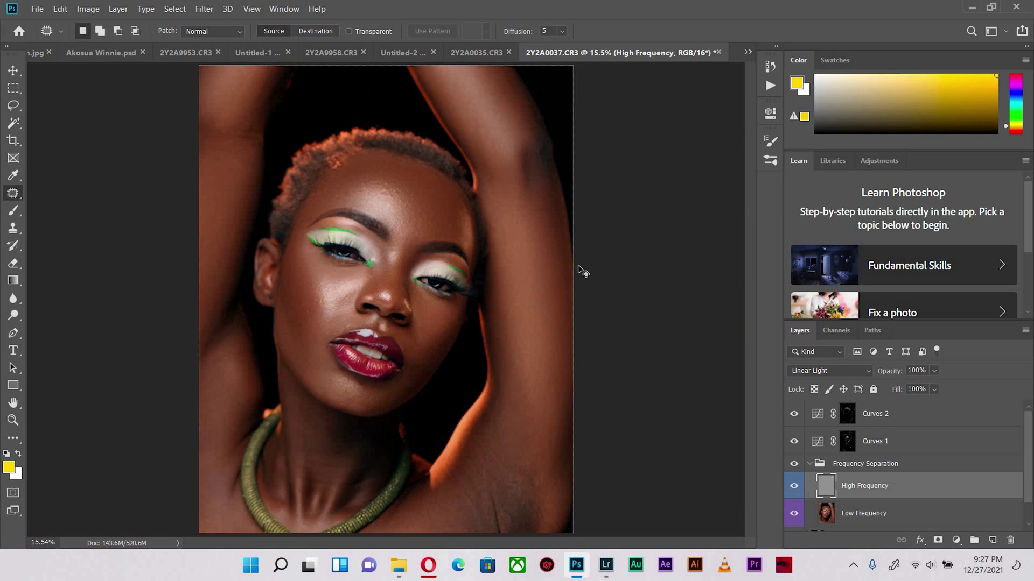
key("ctrl+minus")
key("ctrl+plus")
key("ctrl+plus")
key("ctrl+plus")
key("ctrl+plus")
key("ctrl+plus")
left_click_drag(231, 303, 256, 300)
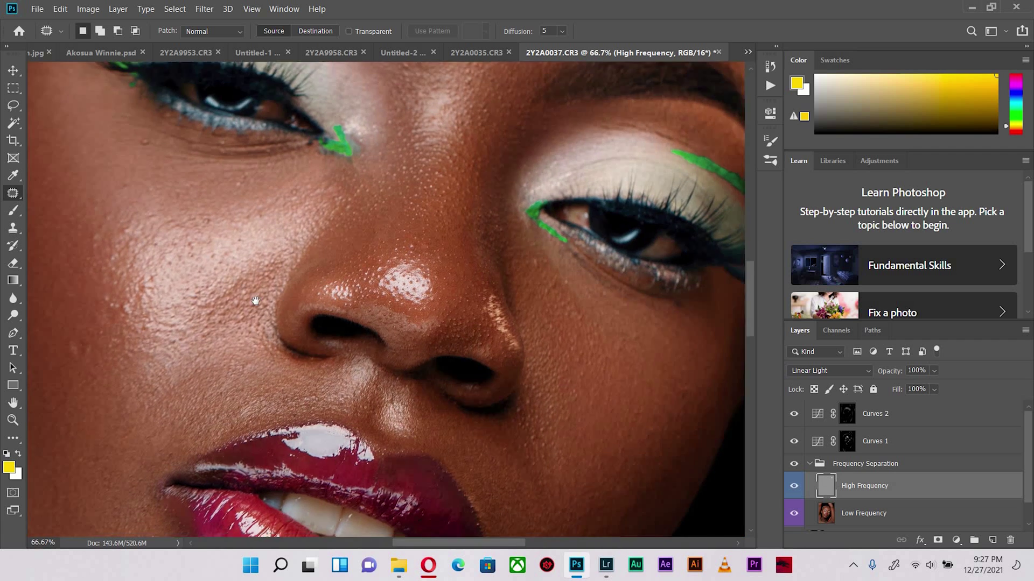
scroll(256, 300, "up", 7)
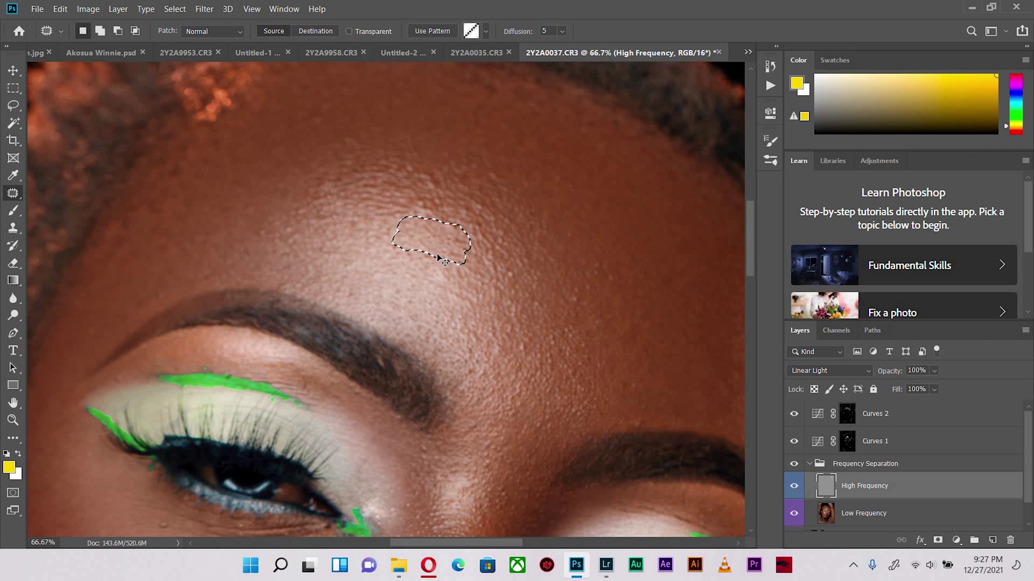
left_click_drag(436, 239, 427, 261)
key("ctrl+d")
mouse_move(413, 196)
left_mouse_down()
mouse_move(411, 214)
mouse_move(414, 197)
left_mouse_up()
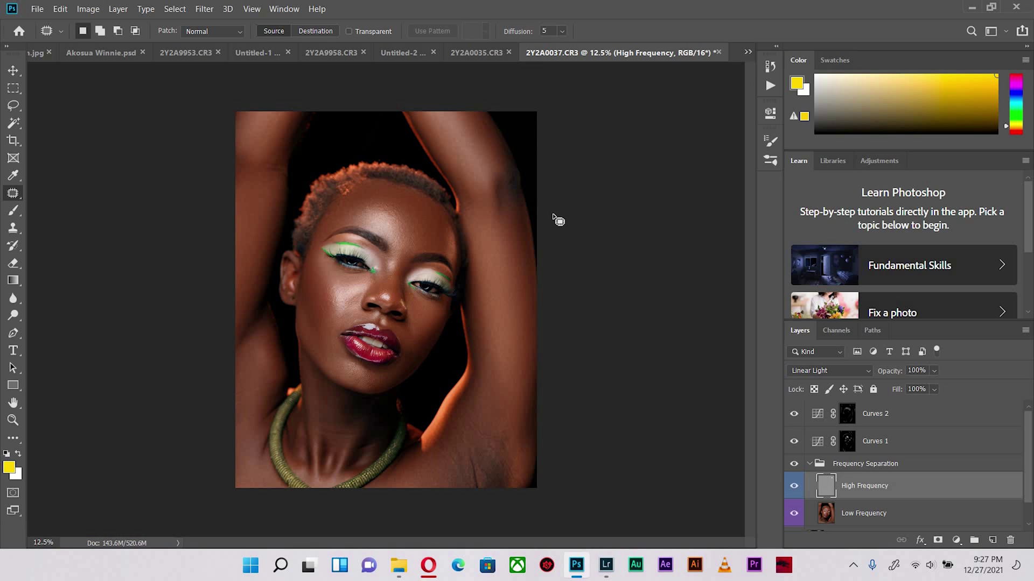